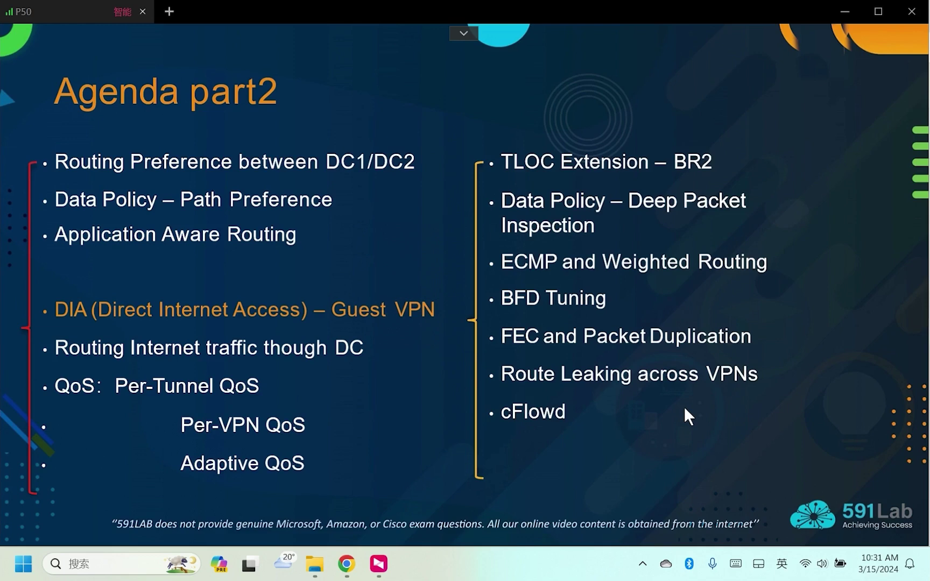
Advance the slideshow to the DIA – Guest VPN diagram slide
click(685, 409)
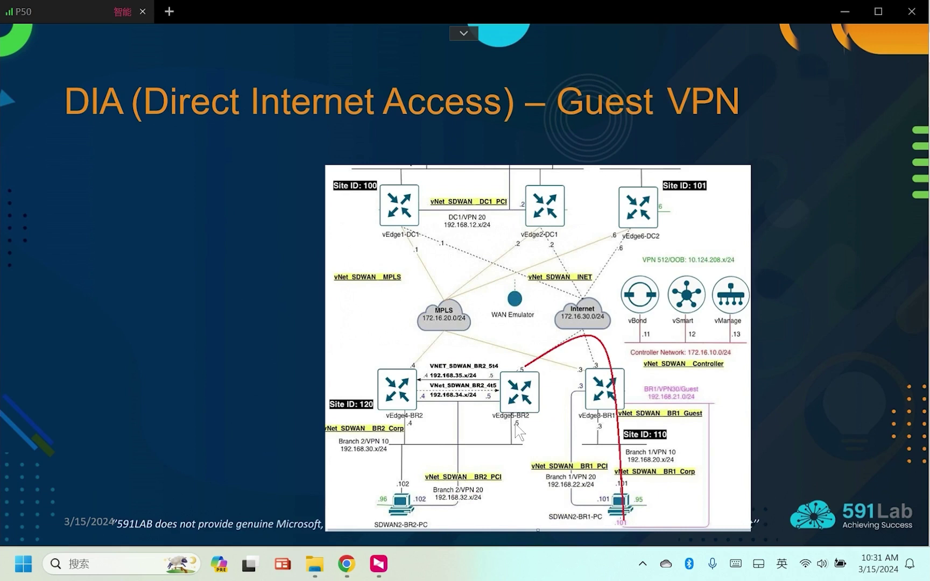
Step past the BR1 DIA topology slide to the Task List slide and end the slideshow
click(702, 423)
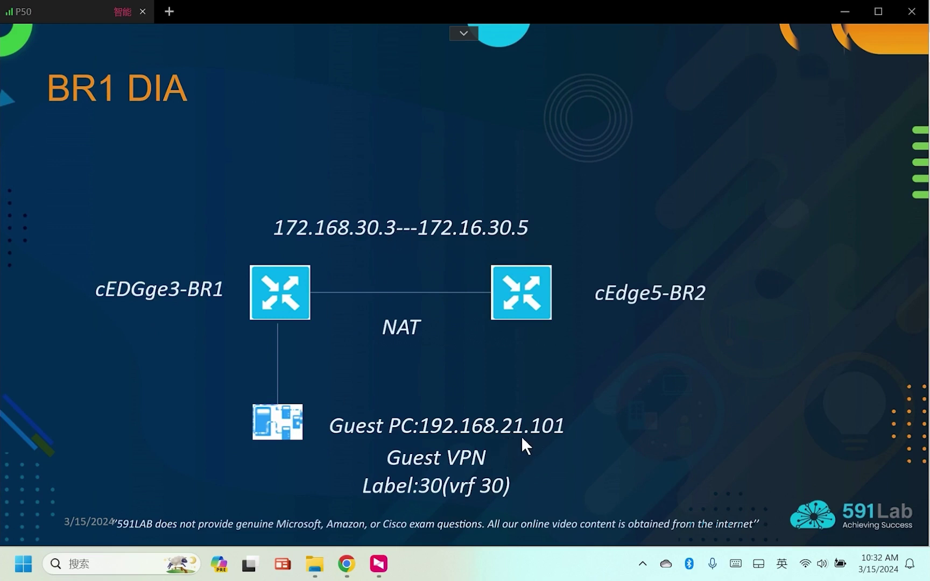
key(Right)
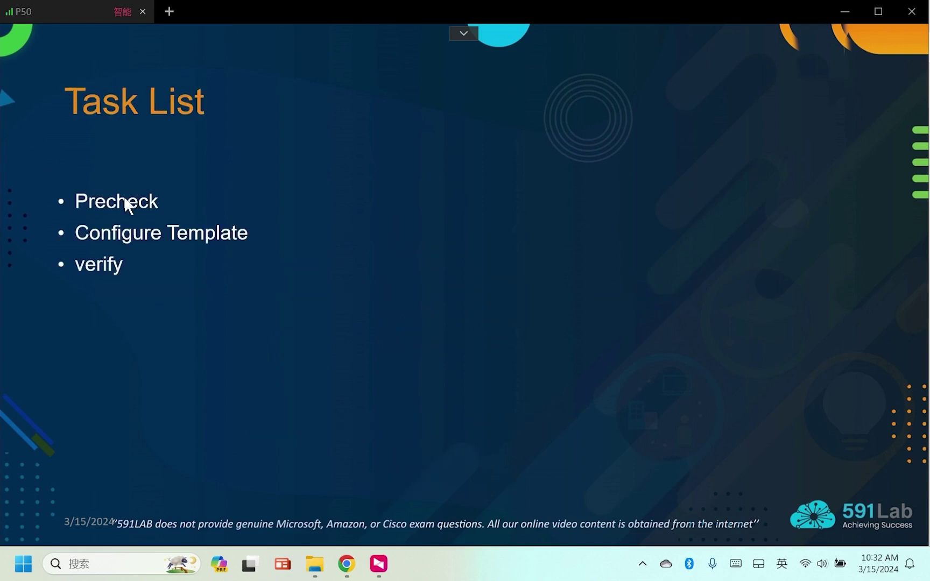
key(Left)
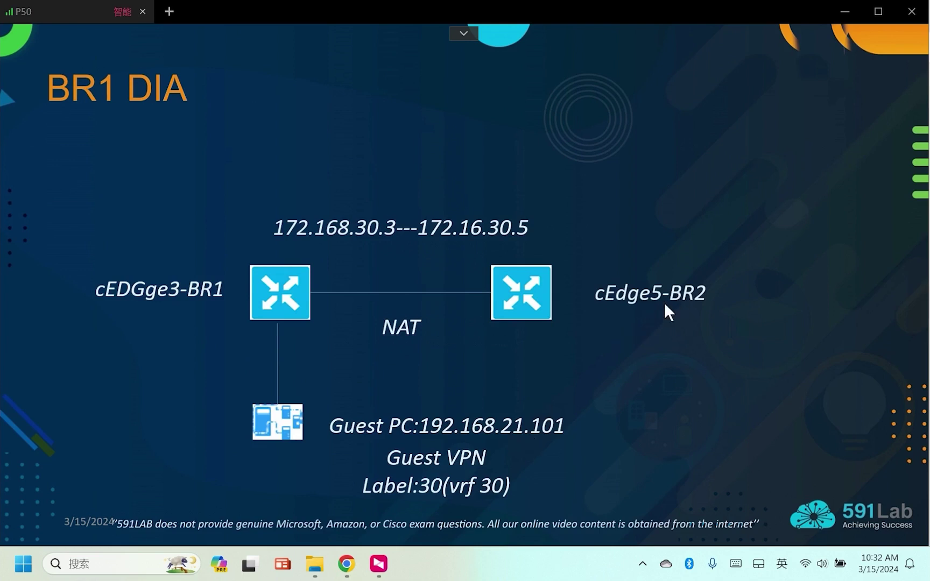
key(Right)
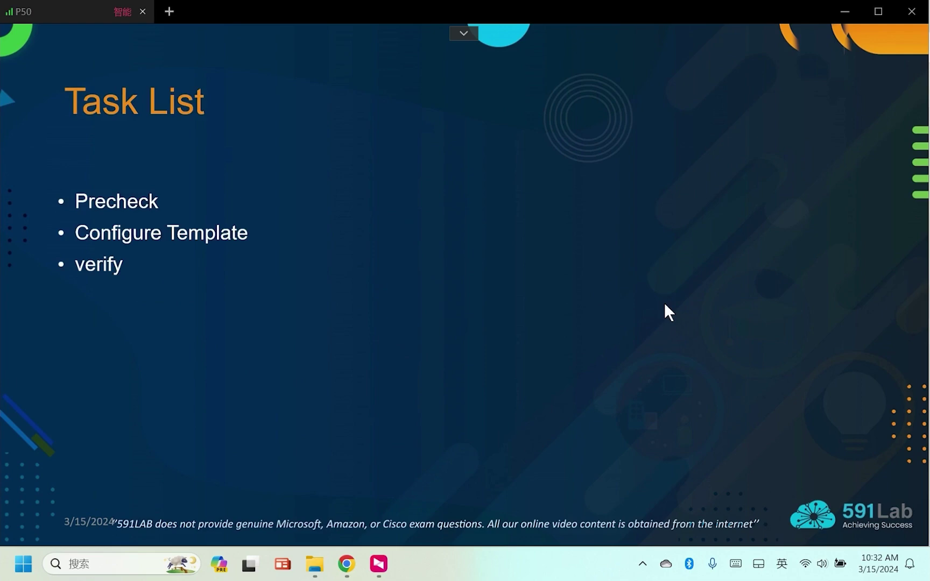
key(Escape)
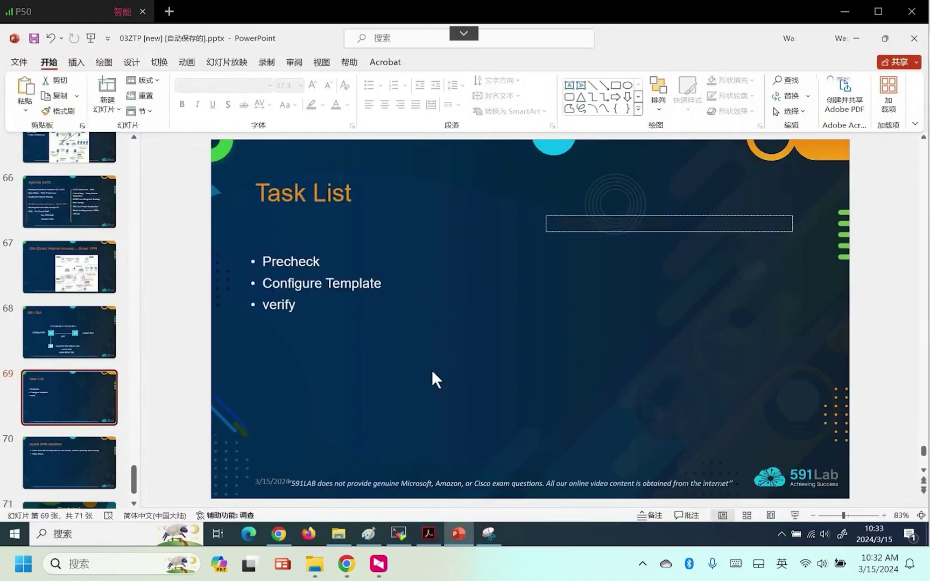
Rerun the br1 guest PC ping to 172.16.30.5 and stop it, confirming it fails
click(399, 534)
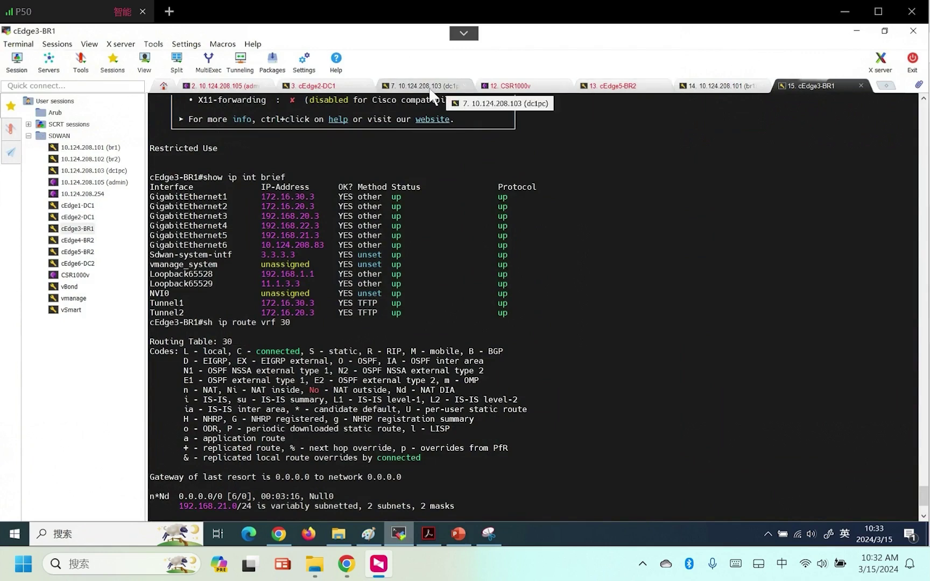
click(716, 85)
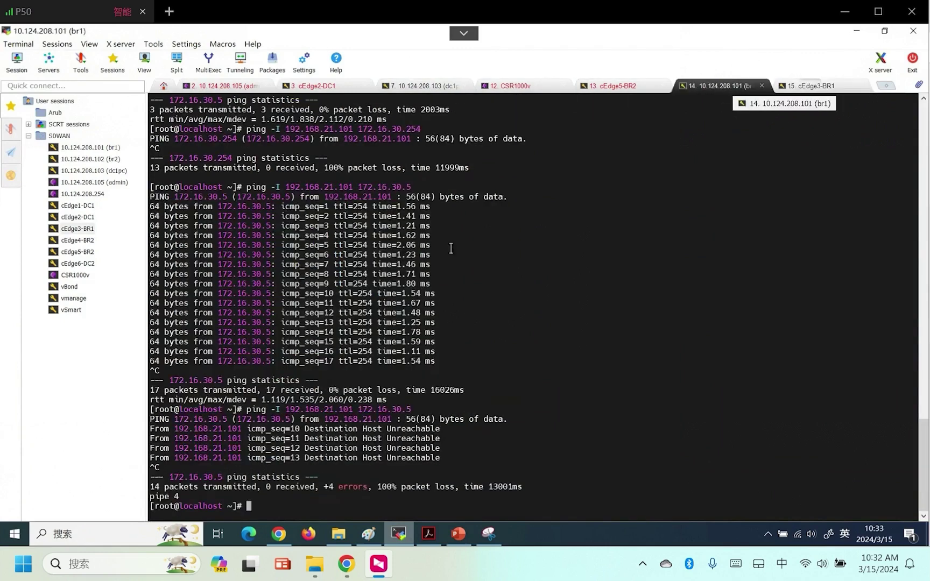
key(Return)
key(Return)
key(Return)
key(Up)
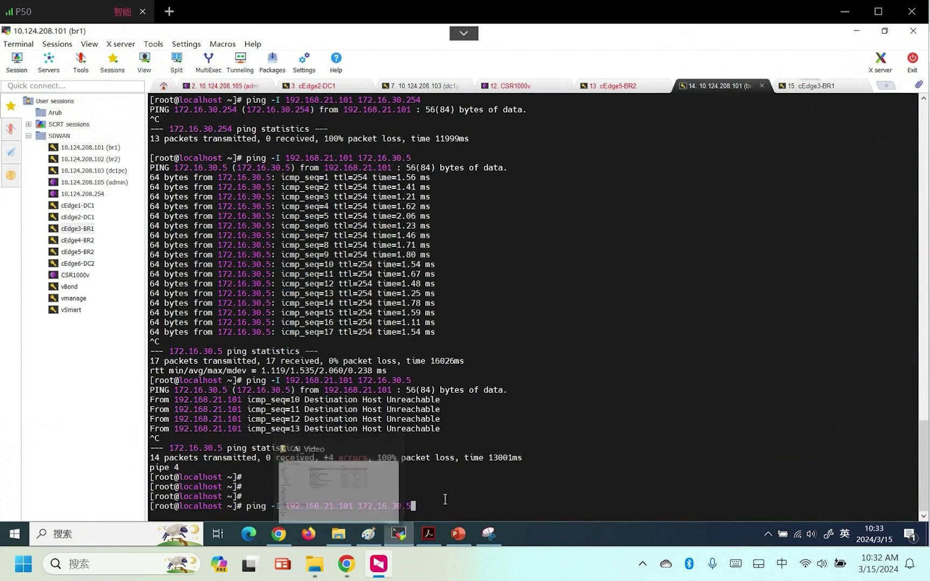
key(Return)
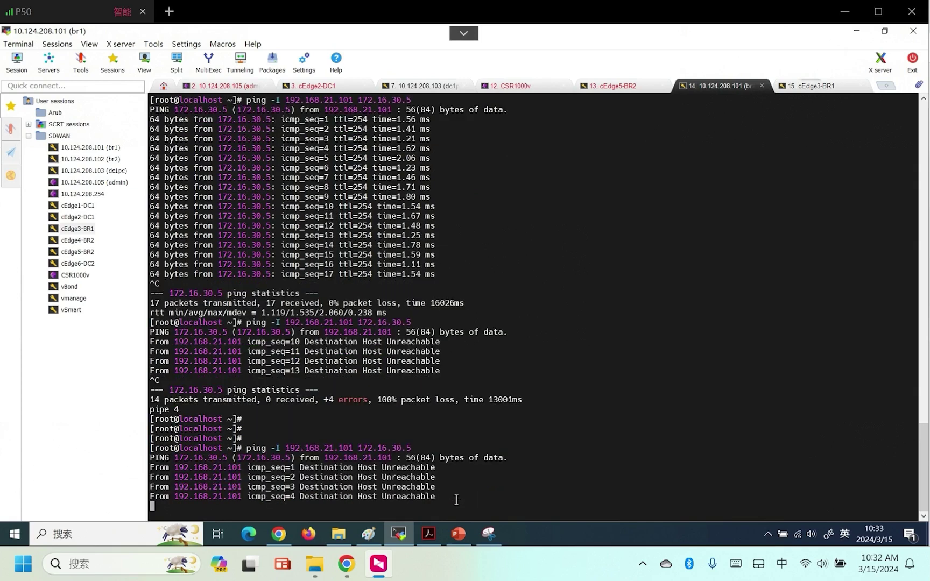
key(ctrl+c)
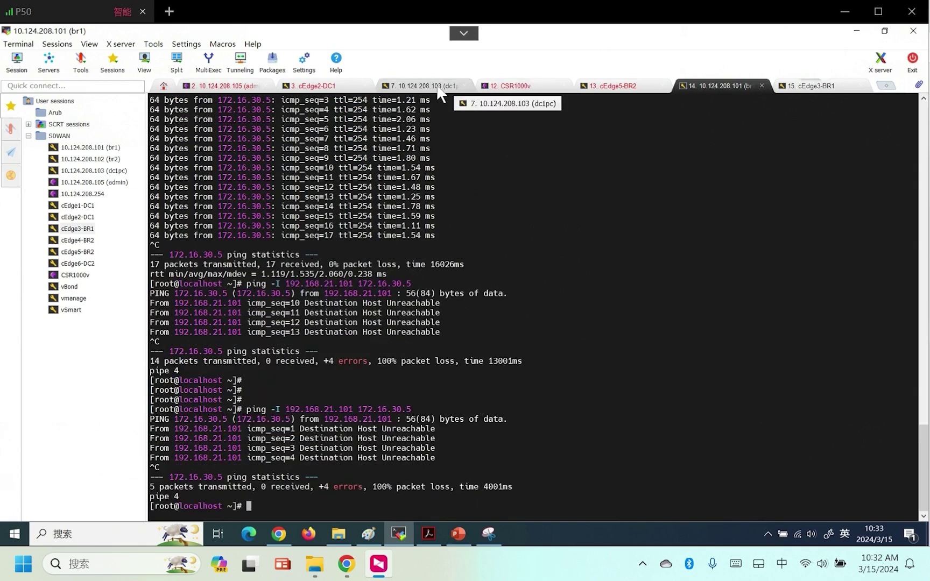
Inspect cEdge5-BR2's ICMP debug showing echo replies from 172.16.30.5 to 172.16.30.3
click(614, 88)
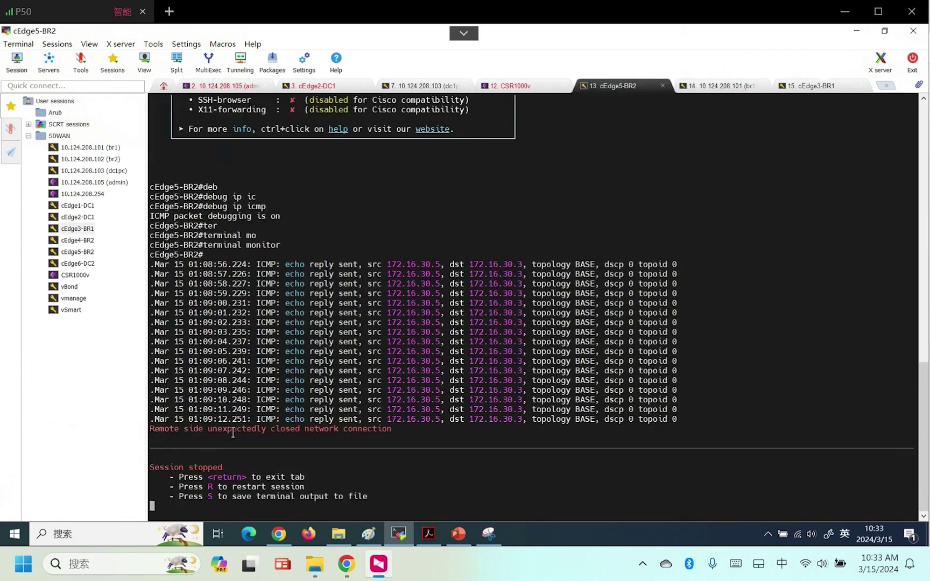
triple_click(161, 189)
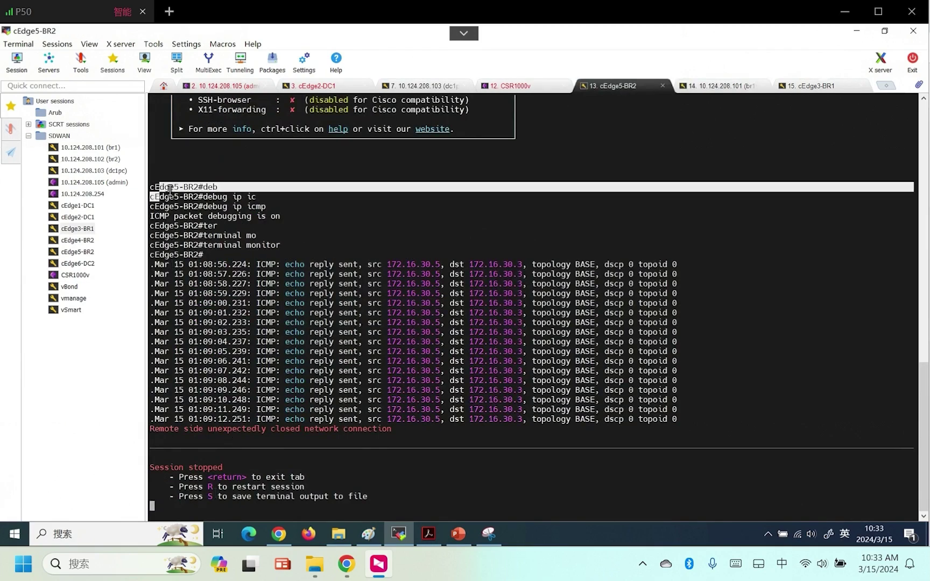
drag(242, 207, 265, 207)
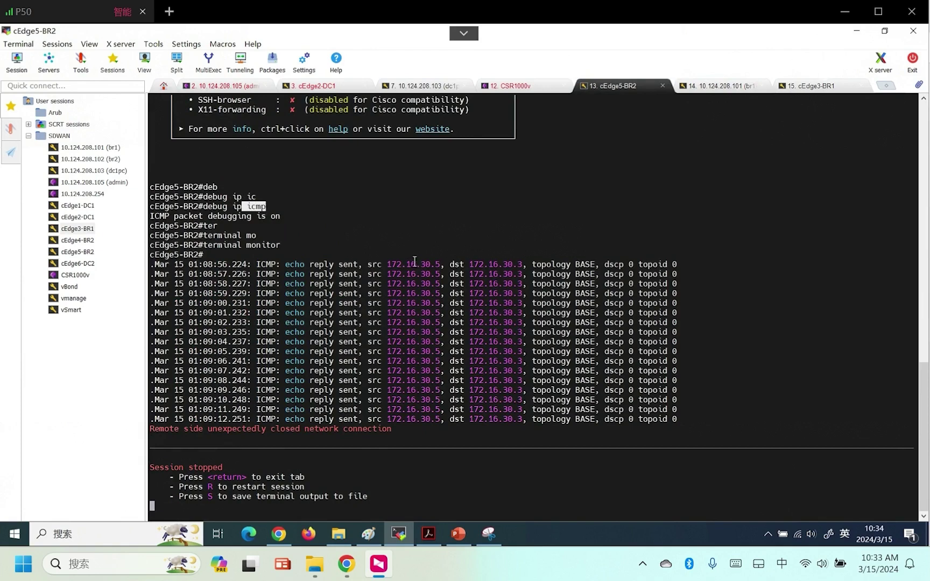
drag(387, 264, 518, 264)
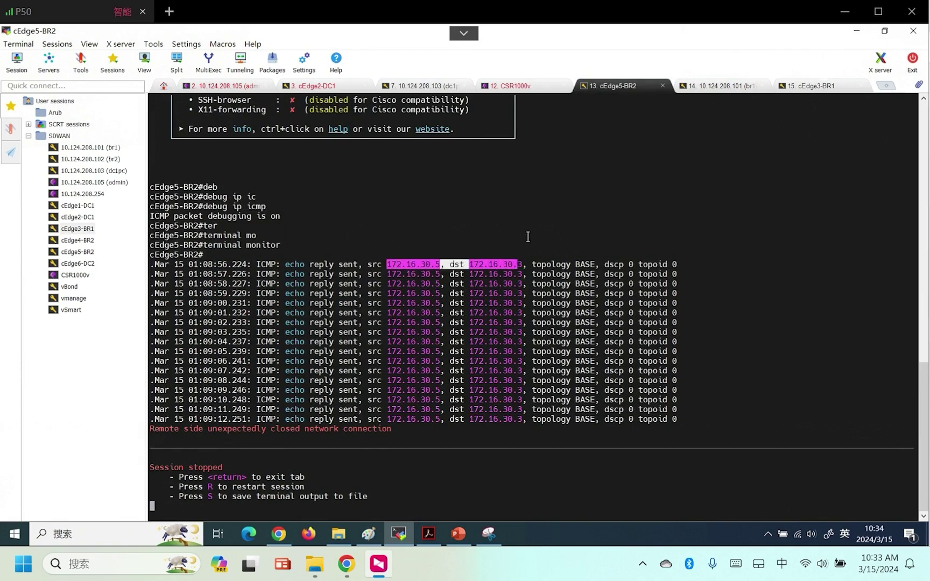
Open vManage's Feature Templates list and filter it to VPN30
click(279, 534)
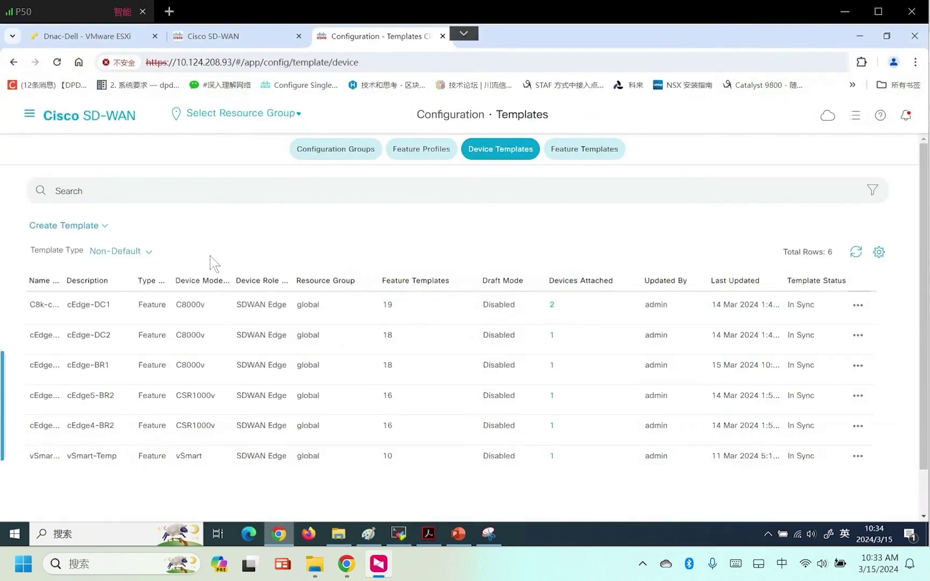
click(30, 113)
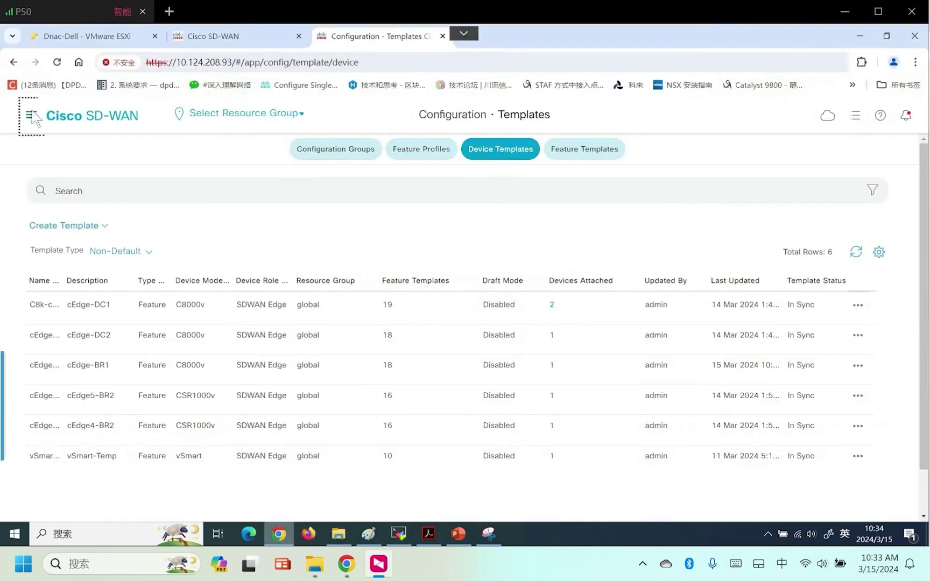
click(247, 269)
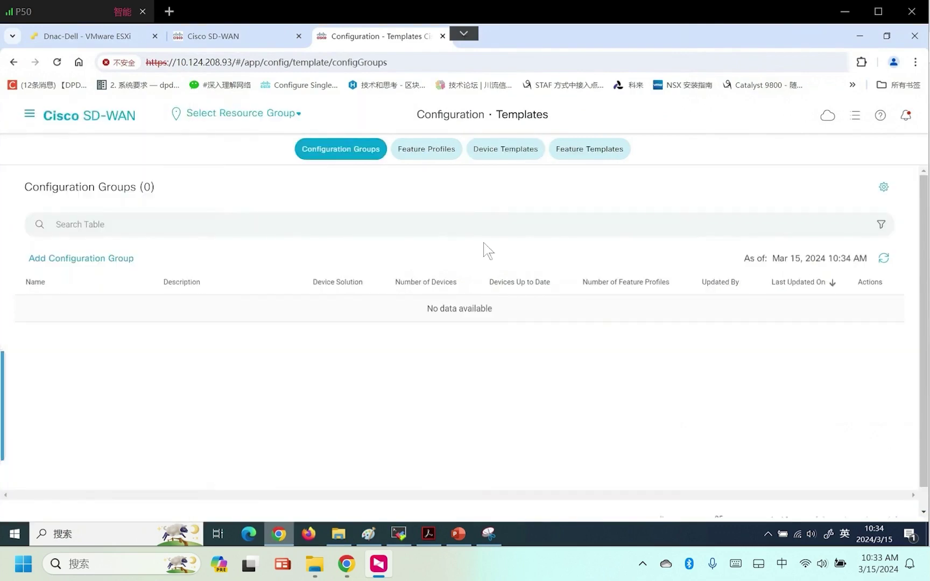
click(599, 151)
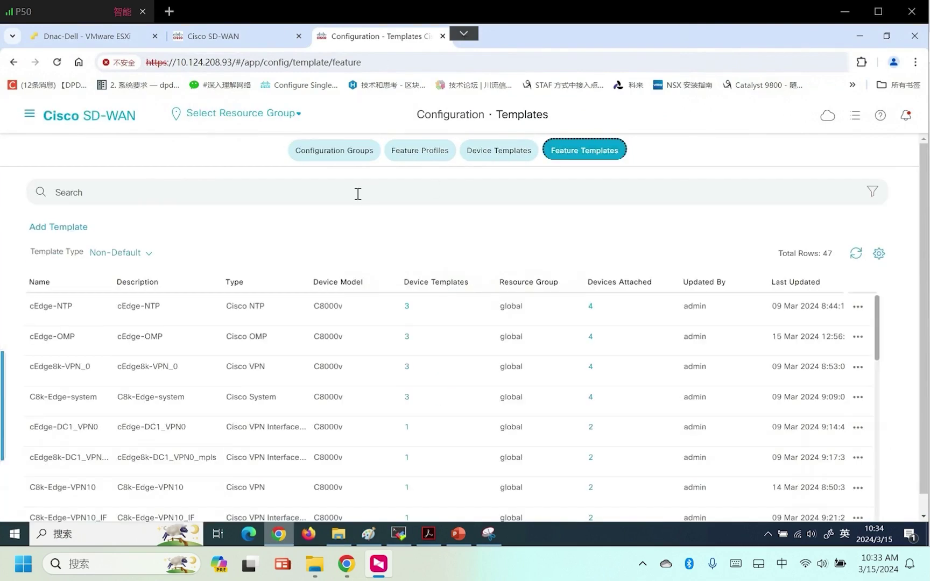
text(VPN)
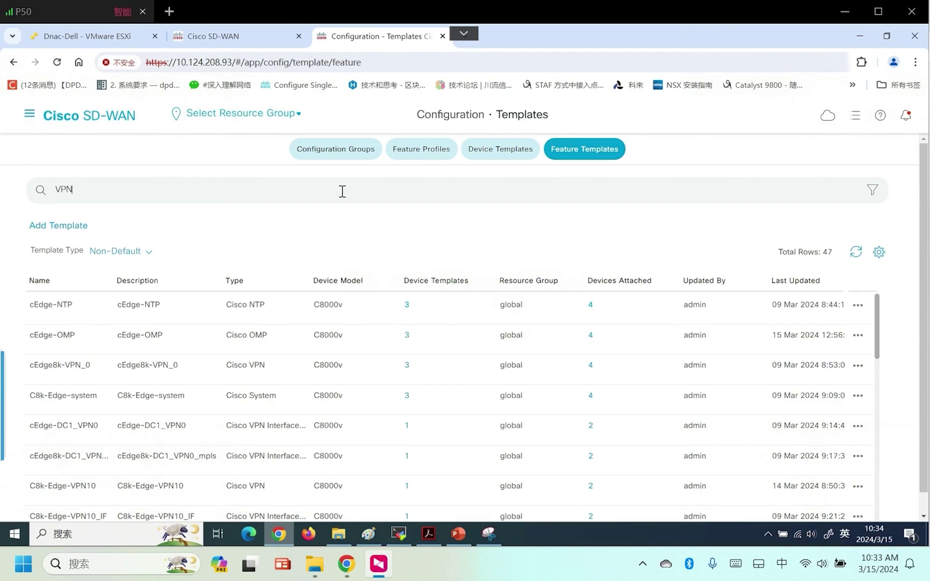
text(30)
key(Return)
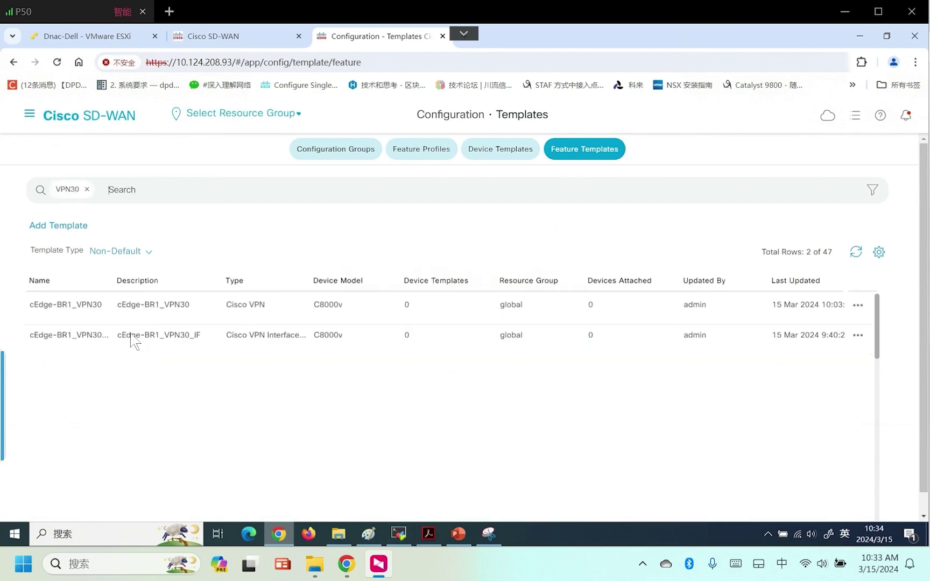
Edit cEdge-BR1_VPN30 and review its 0.0.0.0/0 IPv4 route, closing without changes
click(857, 304)
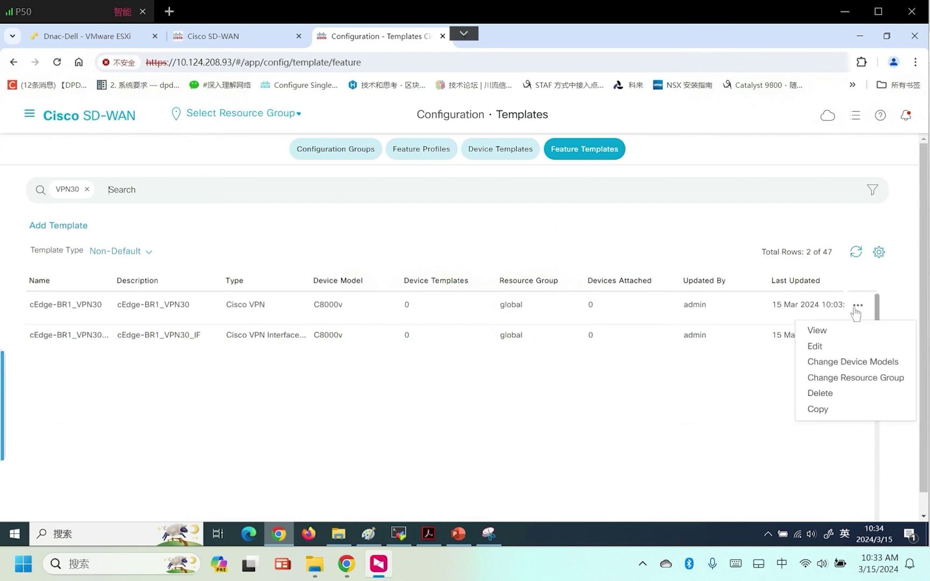
click(832, 349)
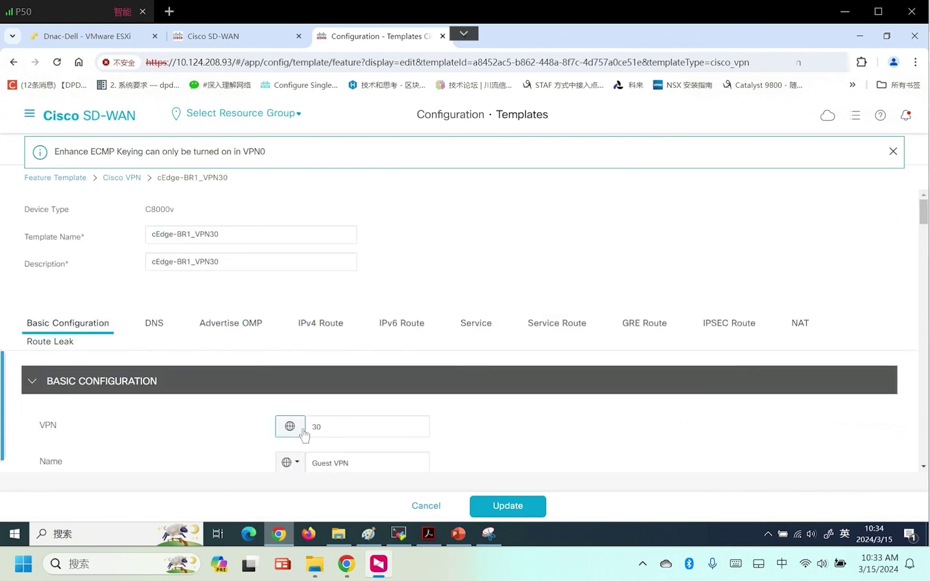
click(325, 324)
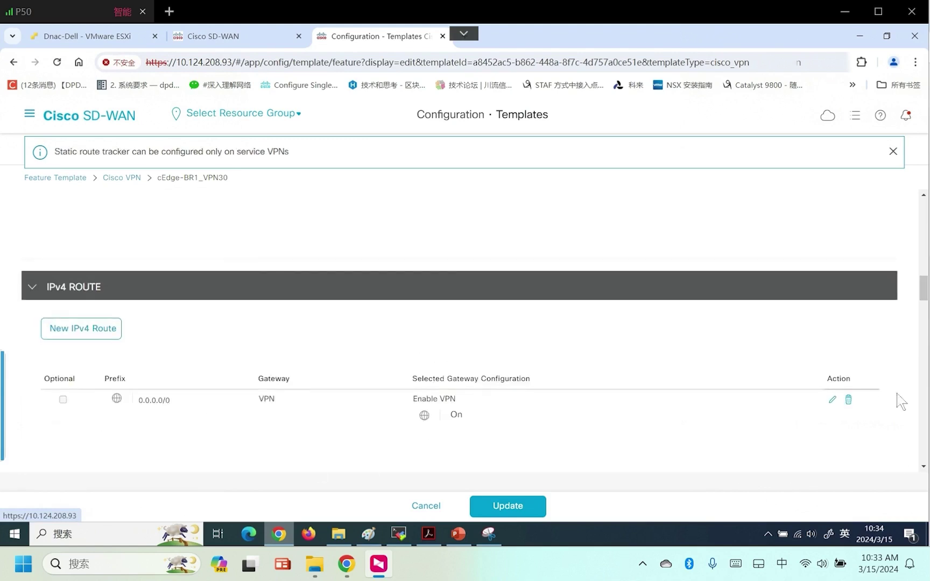
click(832, 401)
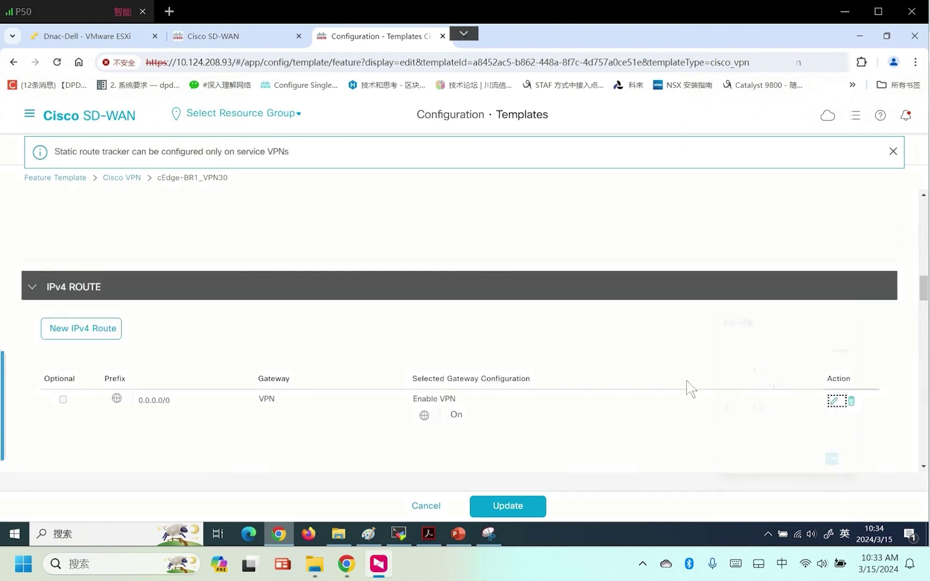
drag(346, 277, 315, 277)
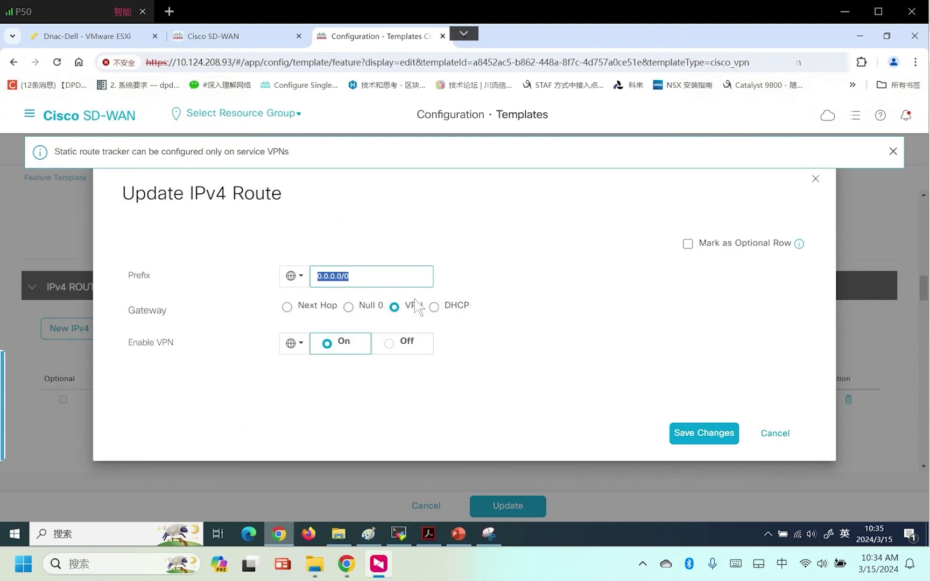
click(774, 437)
click(449, 505)
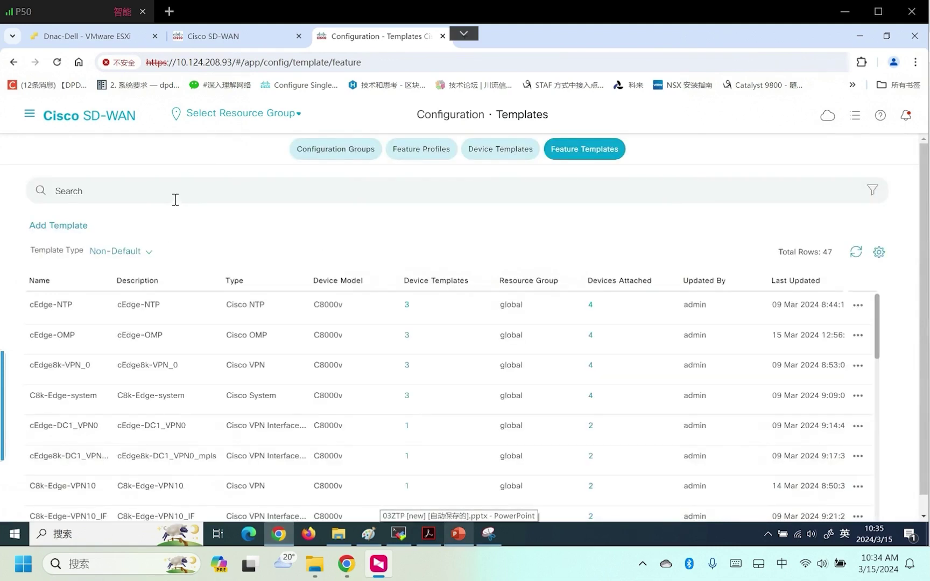
click(61, 189)
text(VPN30)
key(Return)
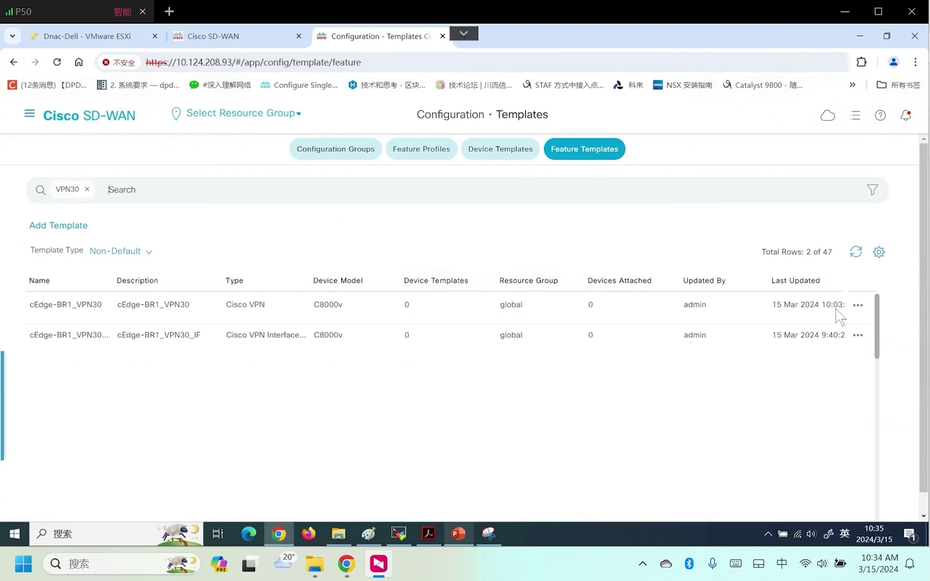
click(859, 337)
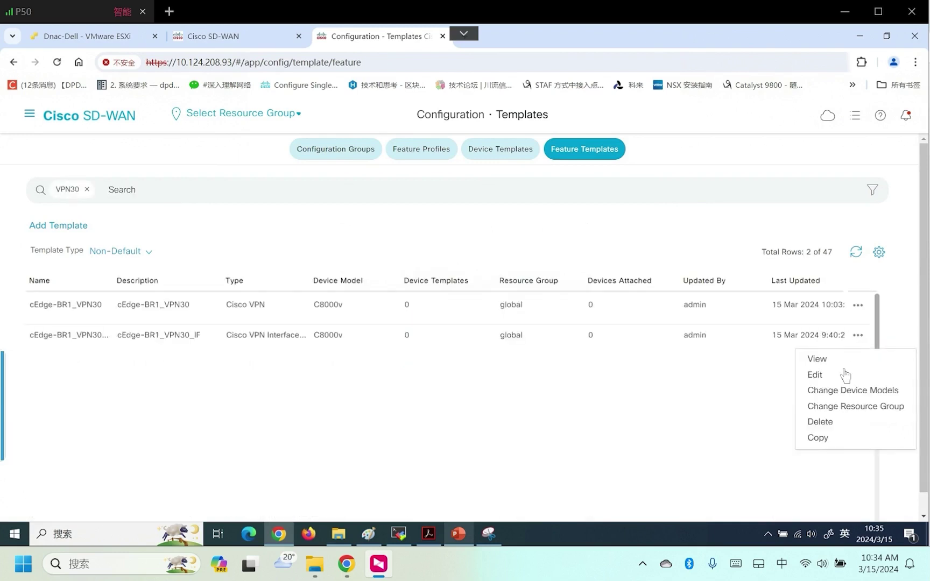
click(807, 373)
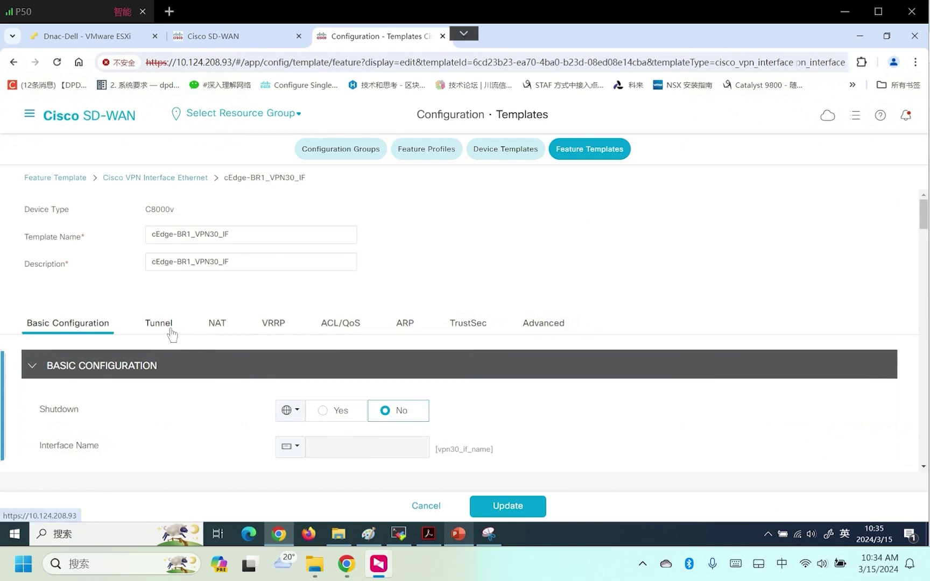
scroll(384, 447, down, 5)
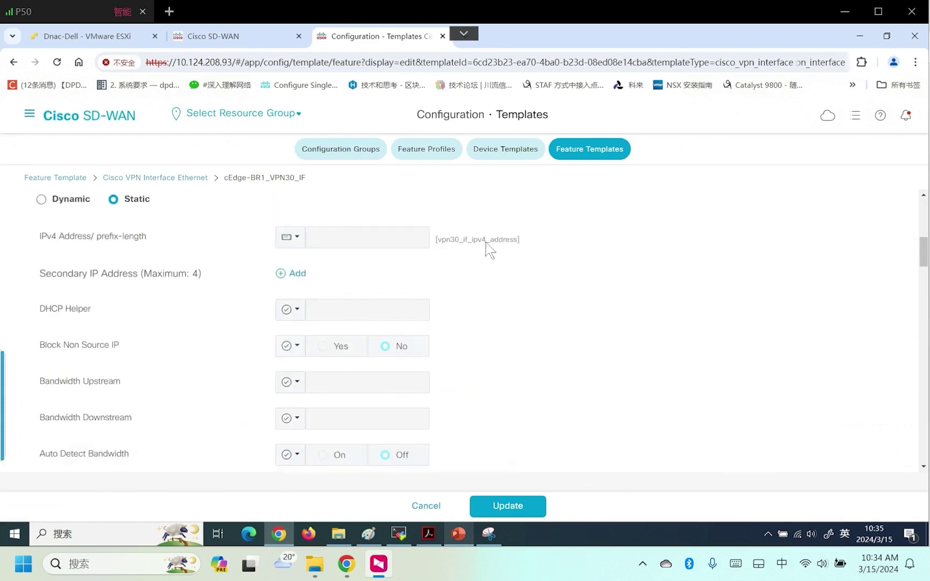
scroll(477, 240, up, 4)
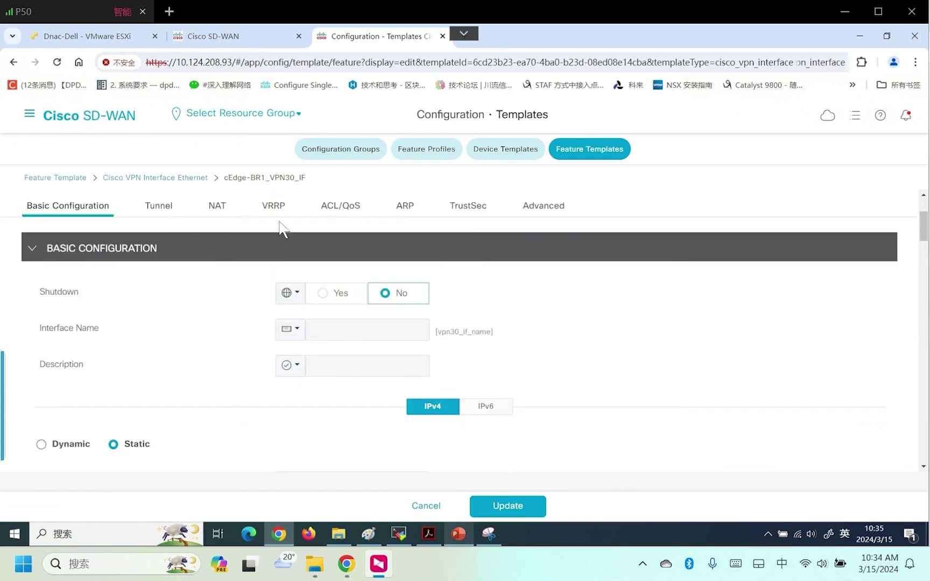
click(542, 207)
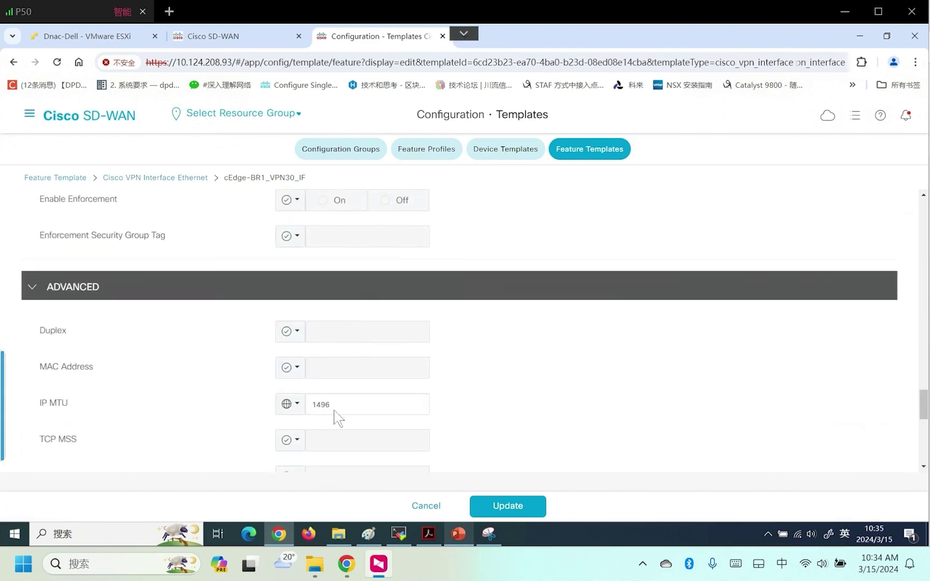
double_click(311, 405)
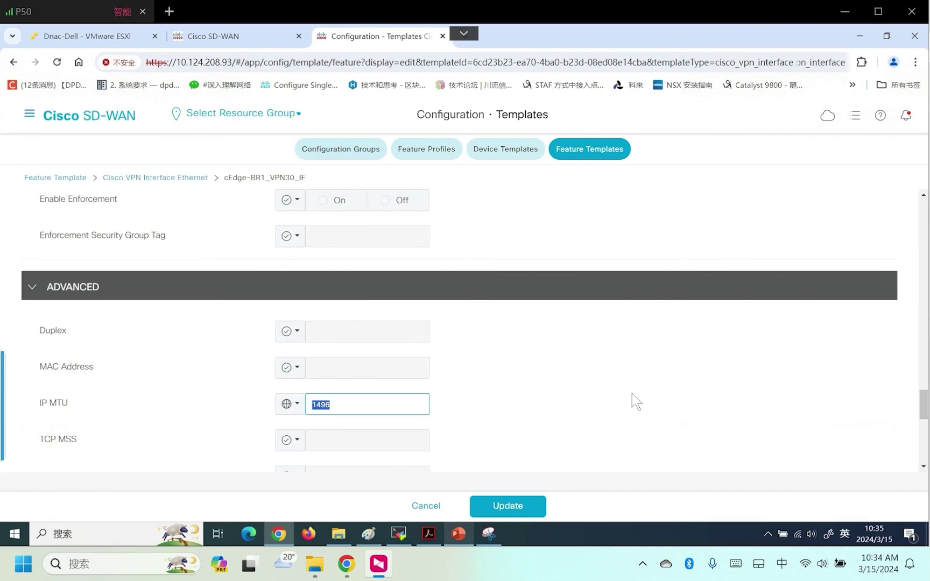
Open the cEdge-BR1 device template for editing
click(506, 151)
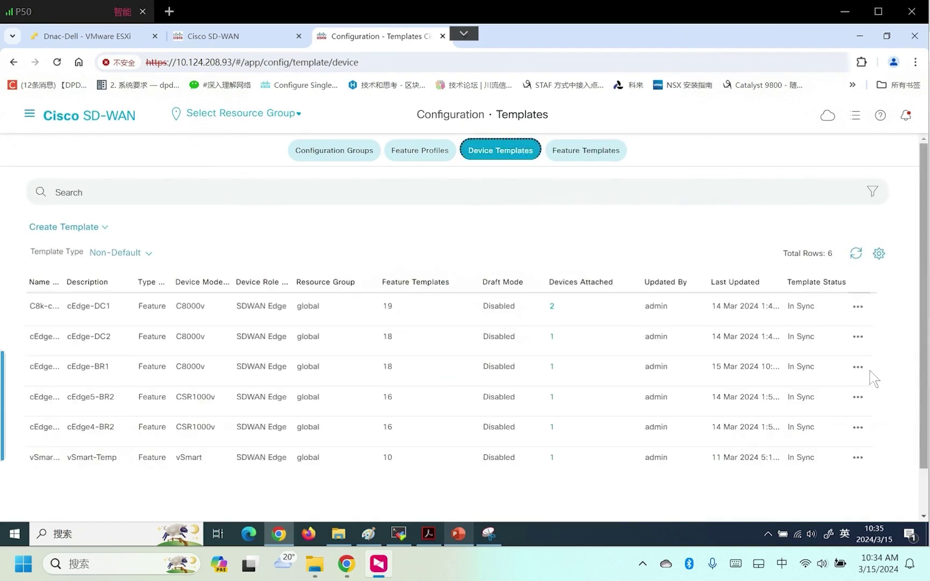
click(858, 367)
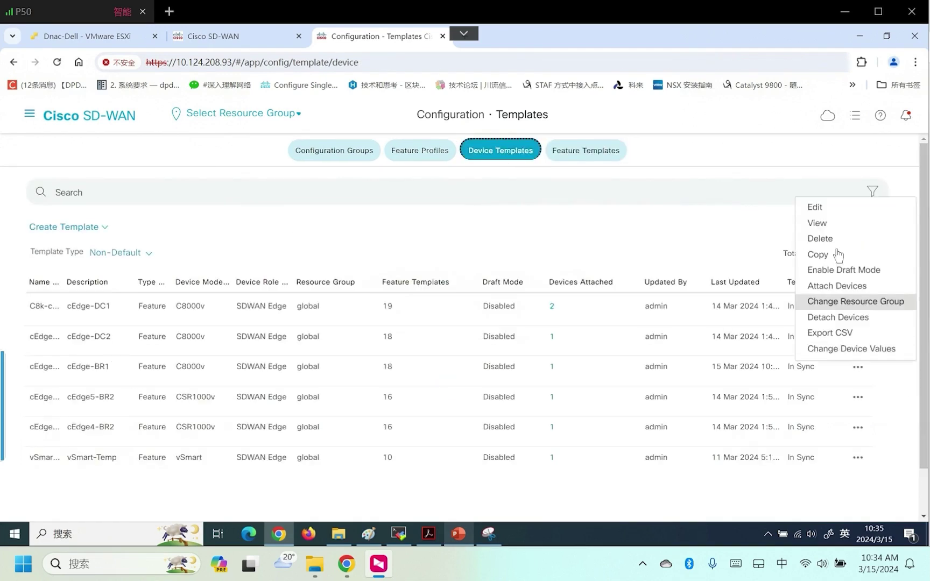
click(834, 211)
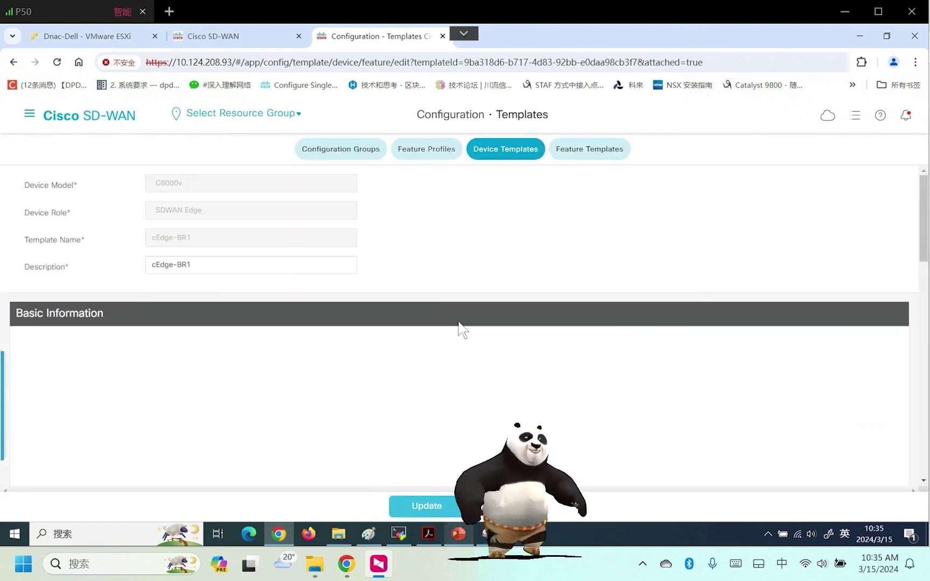
click(326, 303)
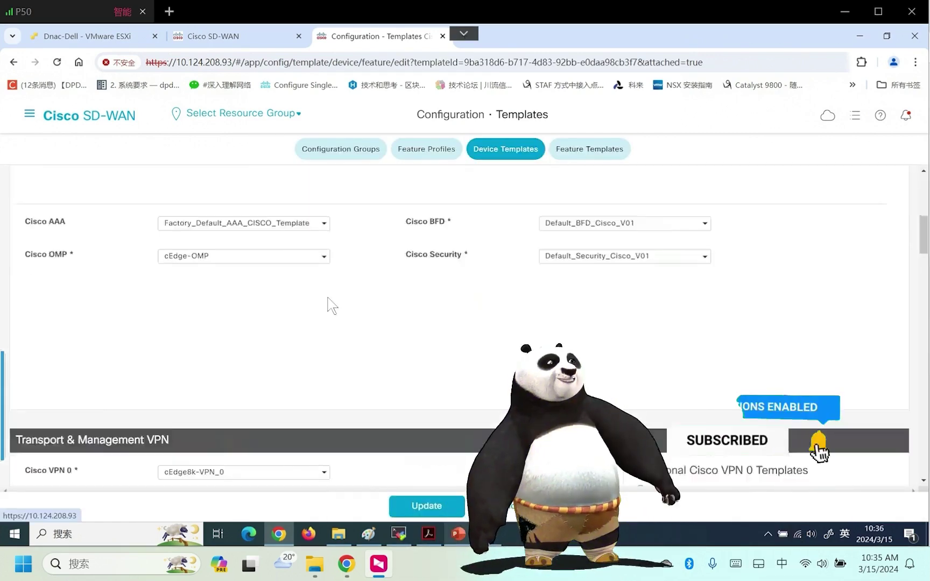
scroll(331, 312, down, 8)
scroll(167, 347, up, 1)
scroll(225, 324, down, 2)
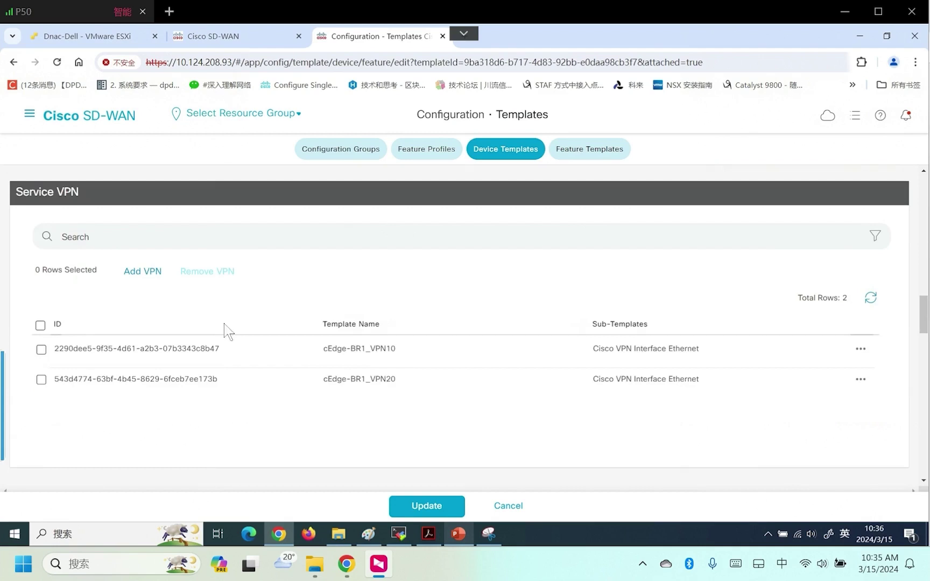
Select cEdge-BR1_VPN30 as a new service VPN template
click(148, 273)
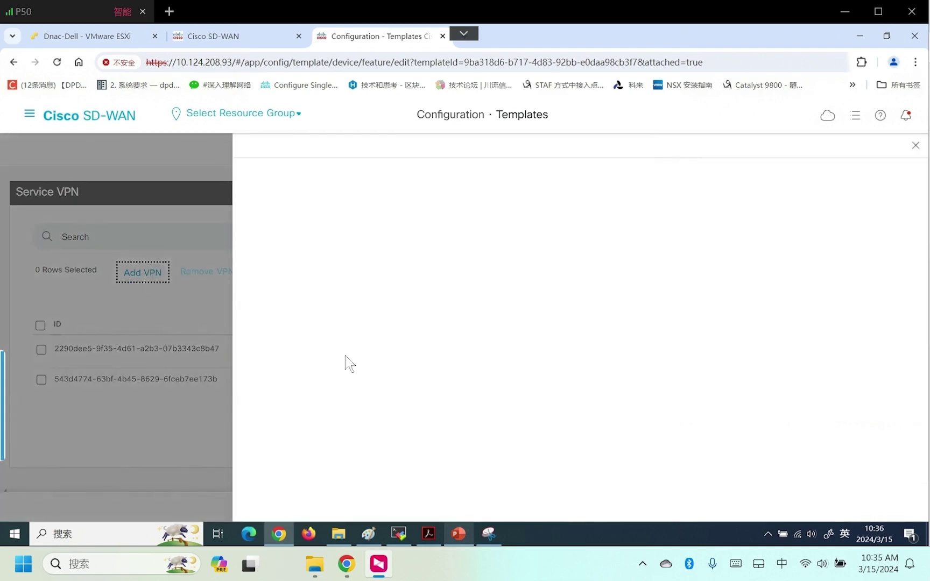
click(463, 416)
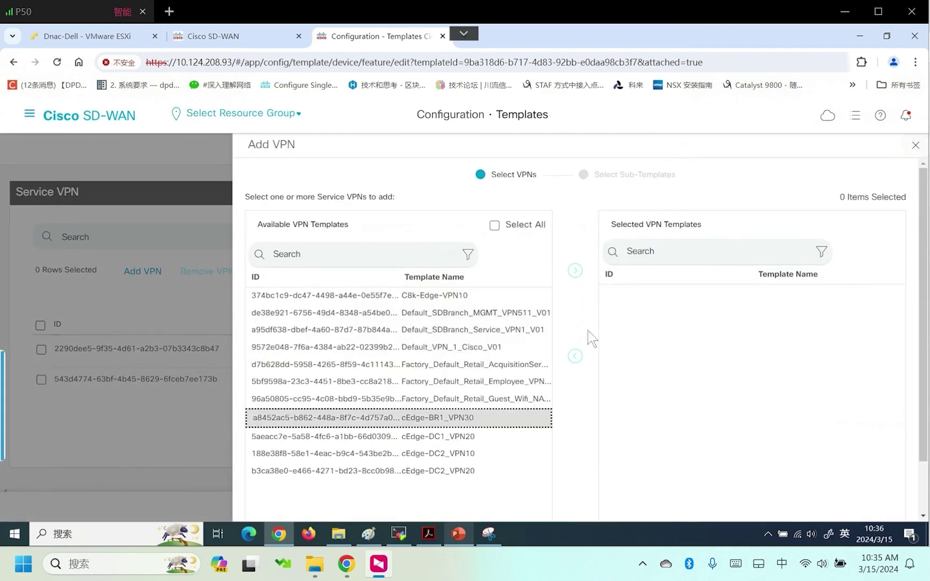
click(575, 270)
scroll(889, 323, down, 2)
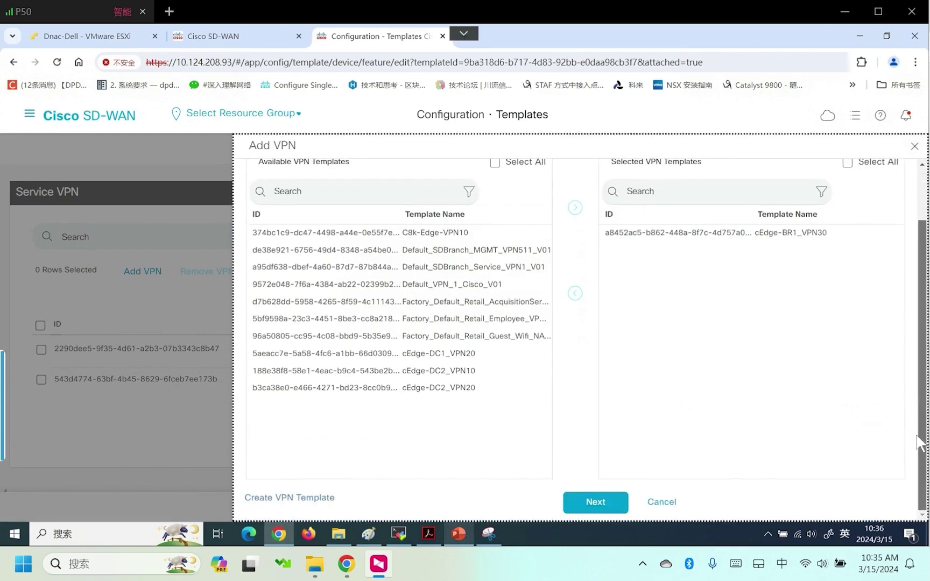
click(596, 500)
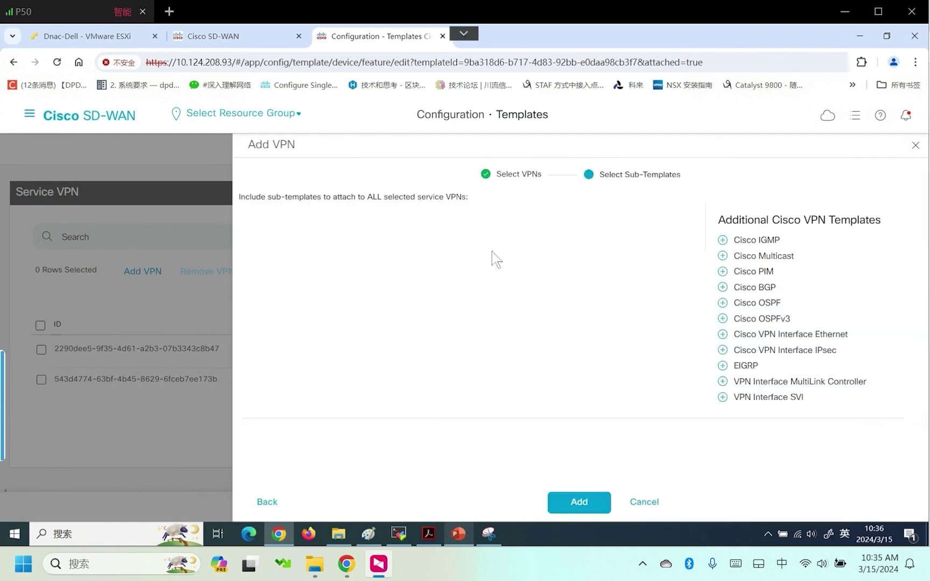
Attach the cEdge-BR1_VPN30_IF Ethernet interface sub-template, add VPN30 and update the template
click(747, 338)
click(555, 236)
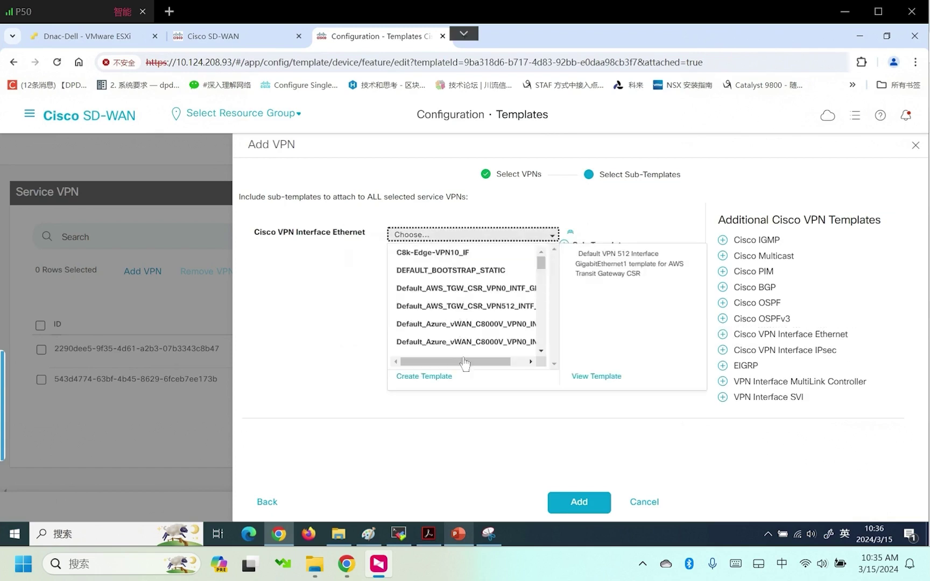
scroll(487, 353, down, 10)
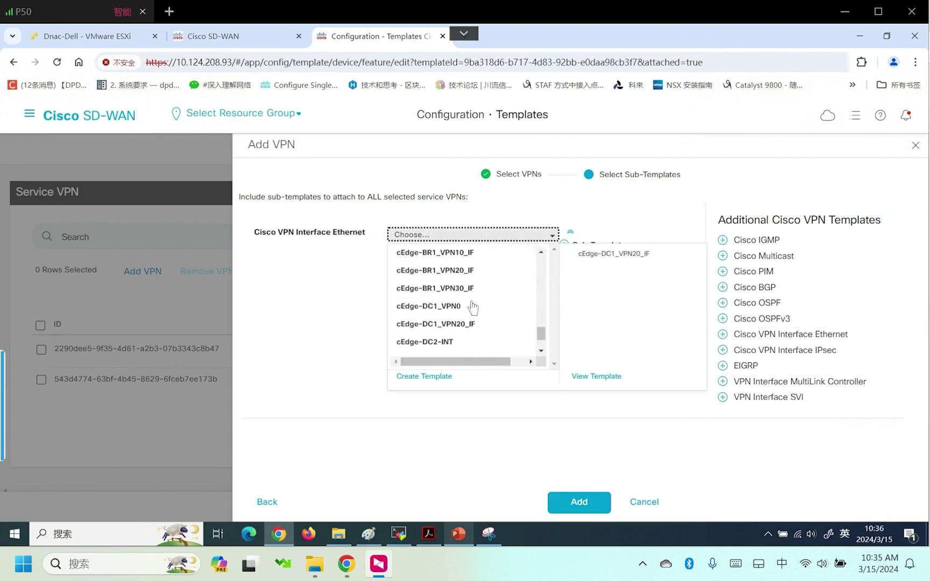
click(469, 288)
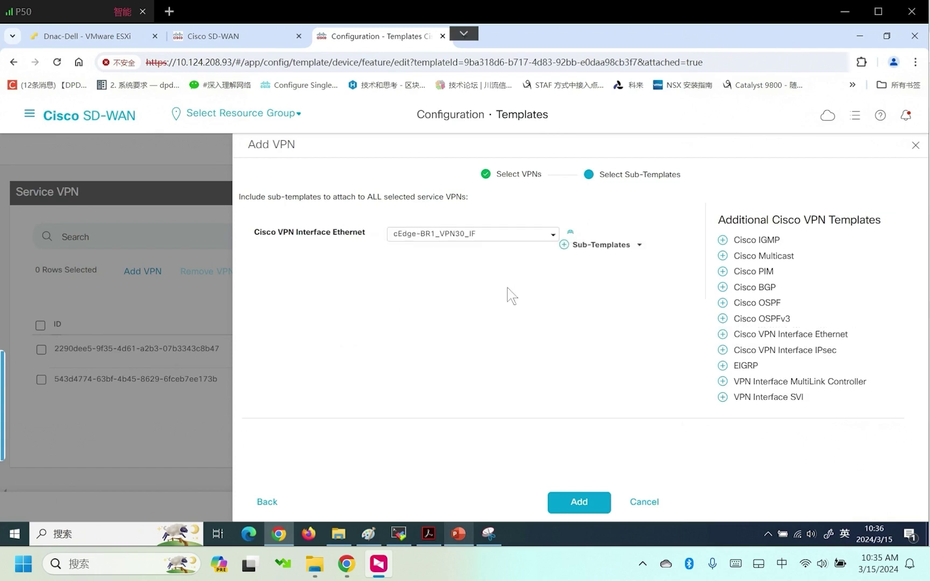
click(590, 503)
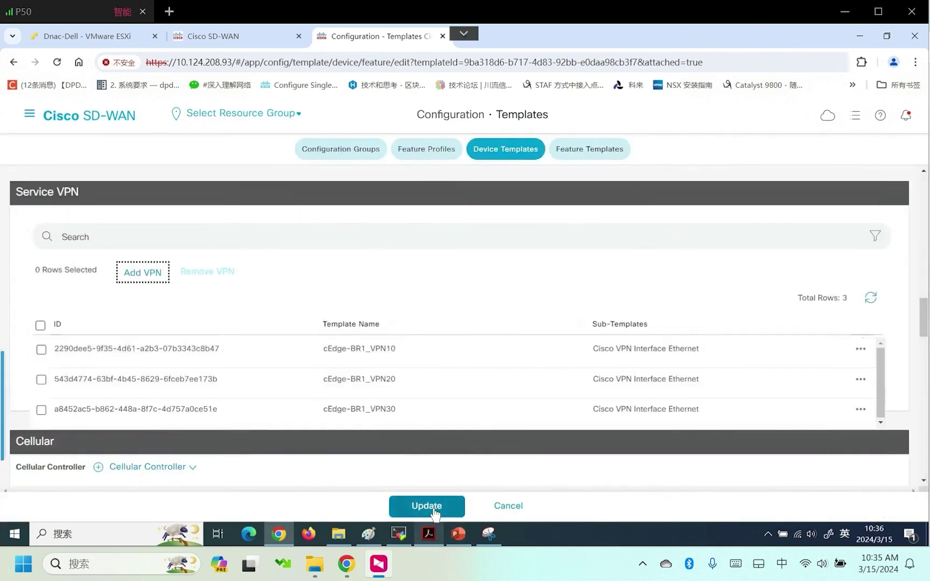
click(433, 509)
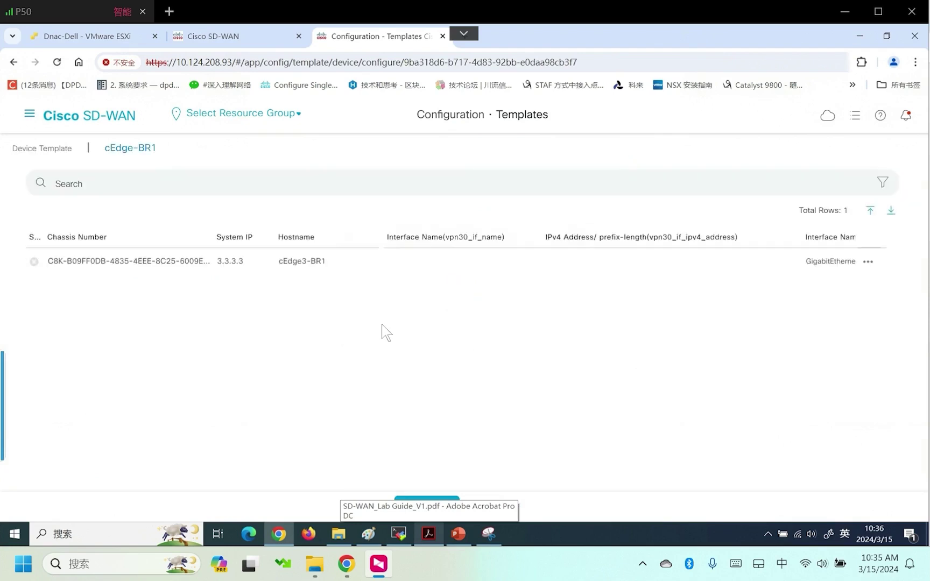
Set cEdge3-BR1's vpn30 interface to GigabitEthernet5 with address 192.168.21.3/24
click(868, 263)
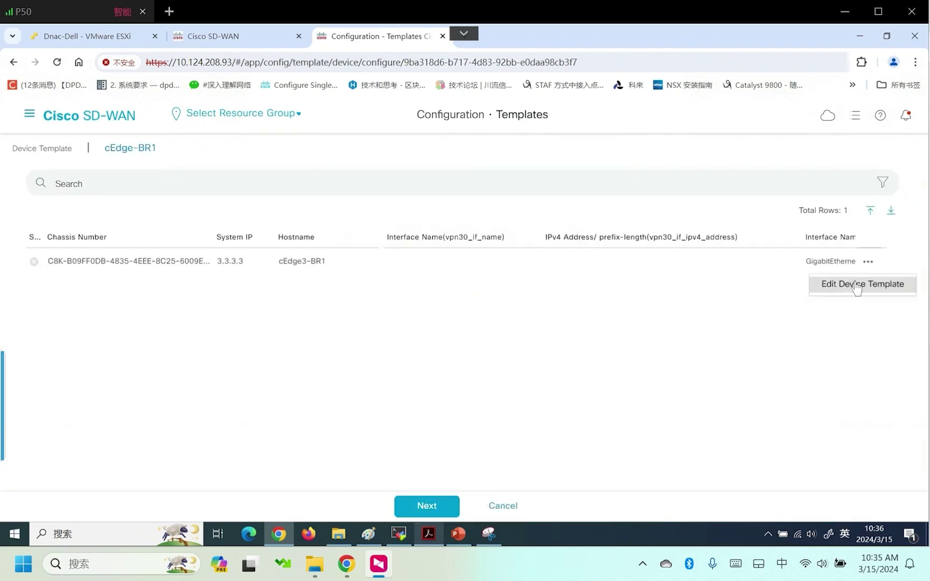
click(855, 285)
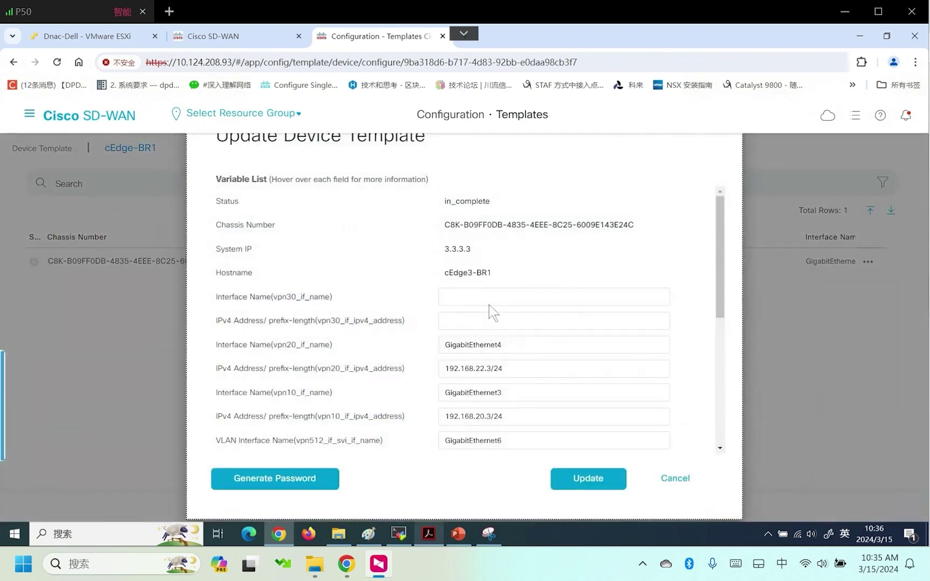
click(459, 297)
click(553, 326)
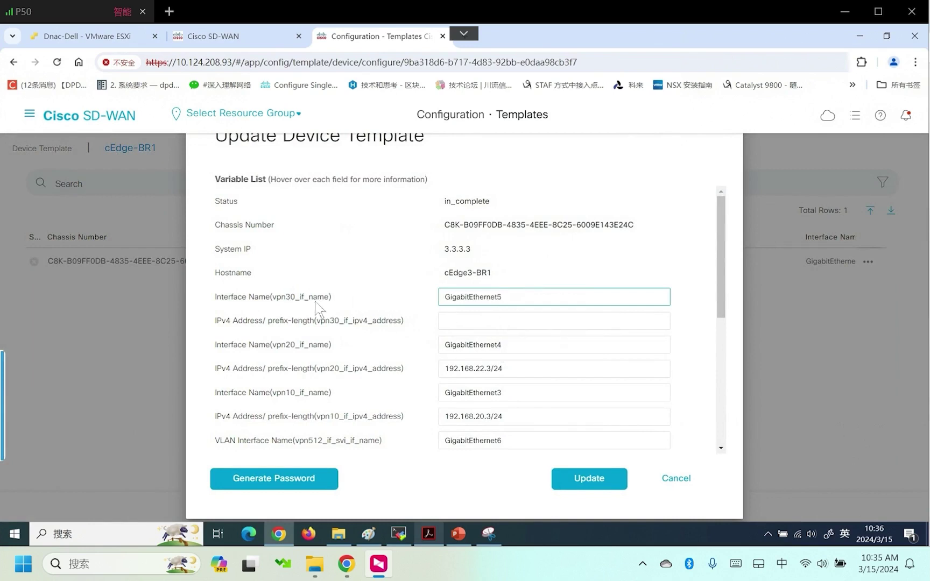
click(471, 321)
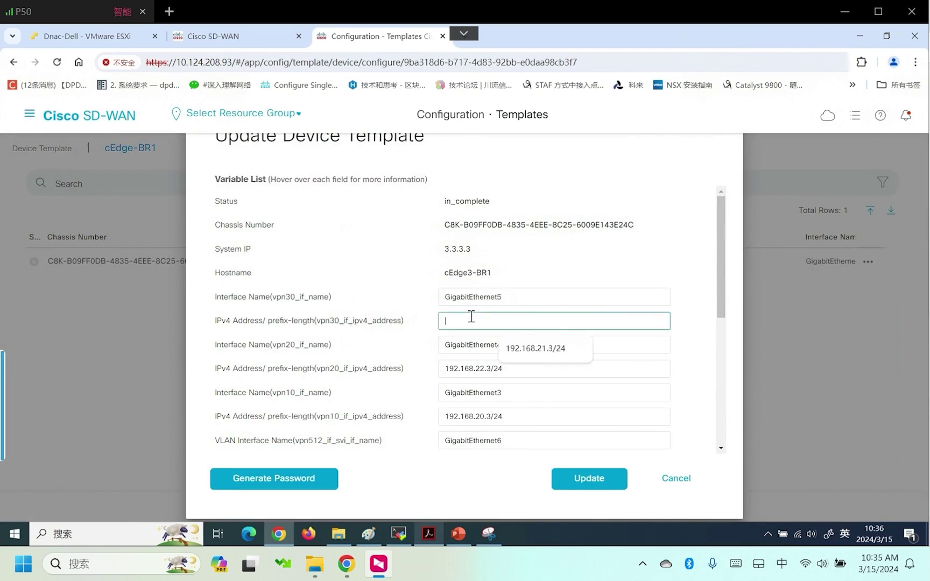
click(549, 351)
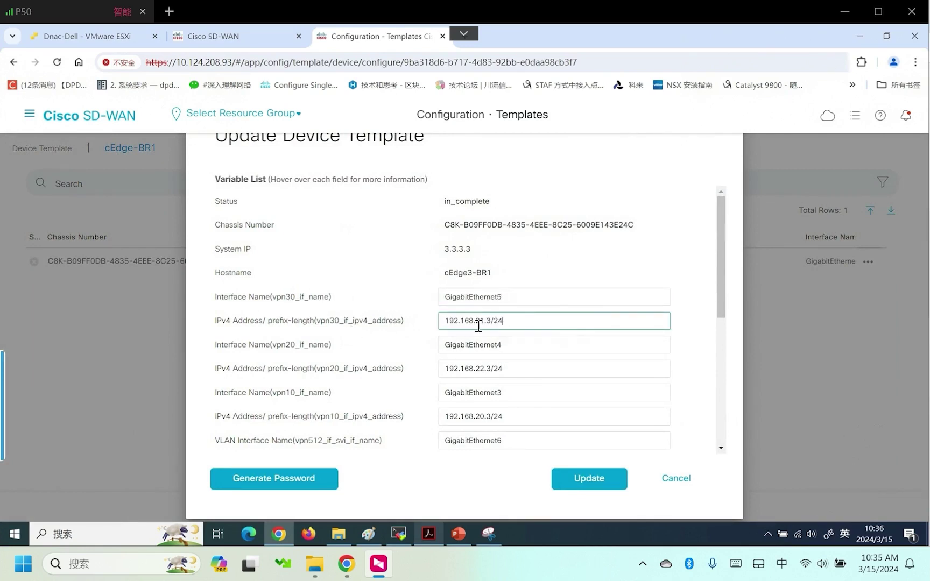
click(586, 485)
click(431, 506)
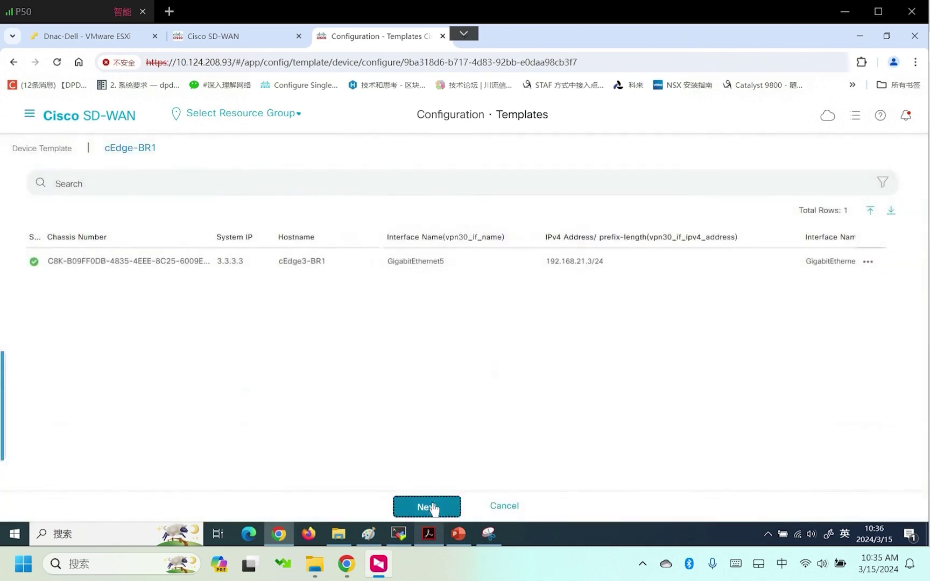
Compare cEdge3-BR1's configs and locate the added 'ip nat route vrf 30 0.0.0.0 0.0.0.0 global' line
click(63, 244)
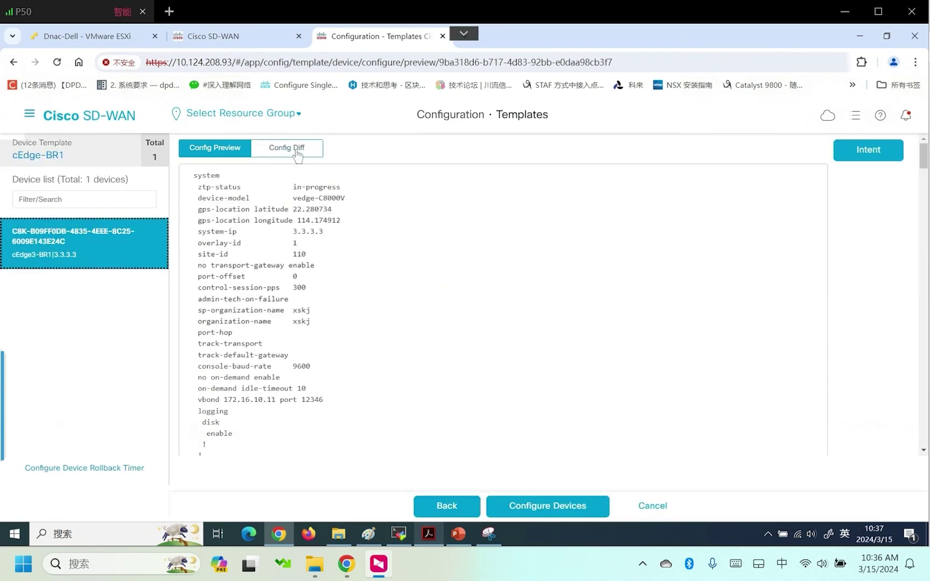
click(298, 155)
scroll(650, 323, down, 20)
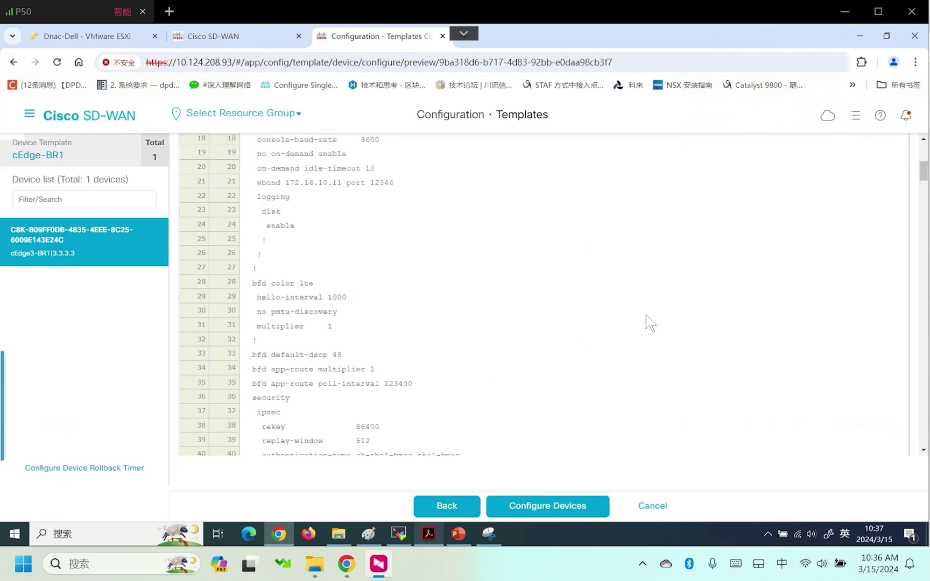
scroll(650, 323, down, 15)
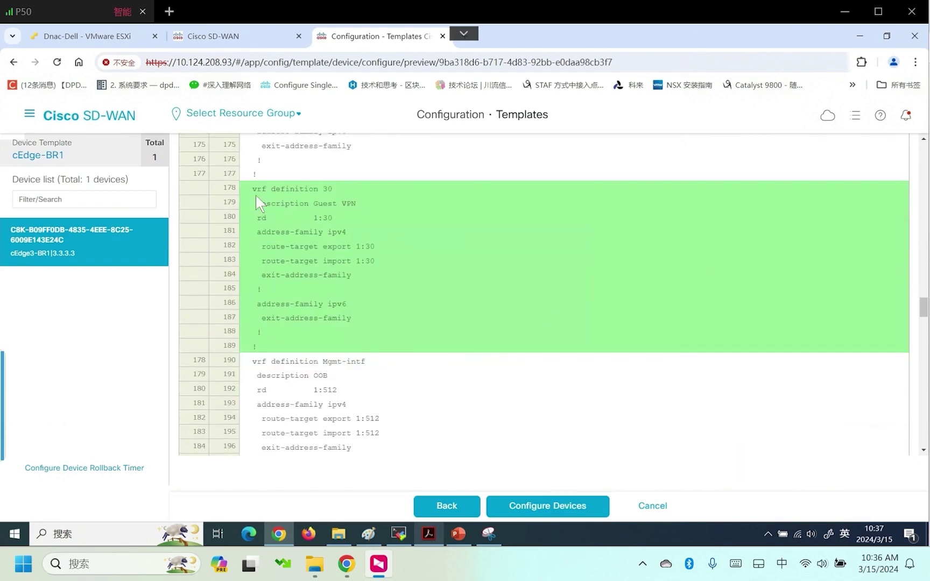
scroll(501, 302, down, 14)
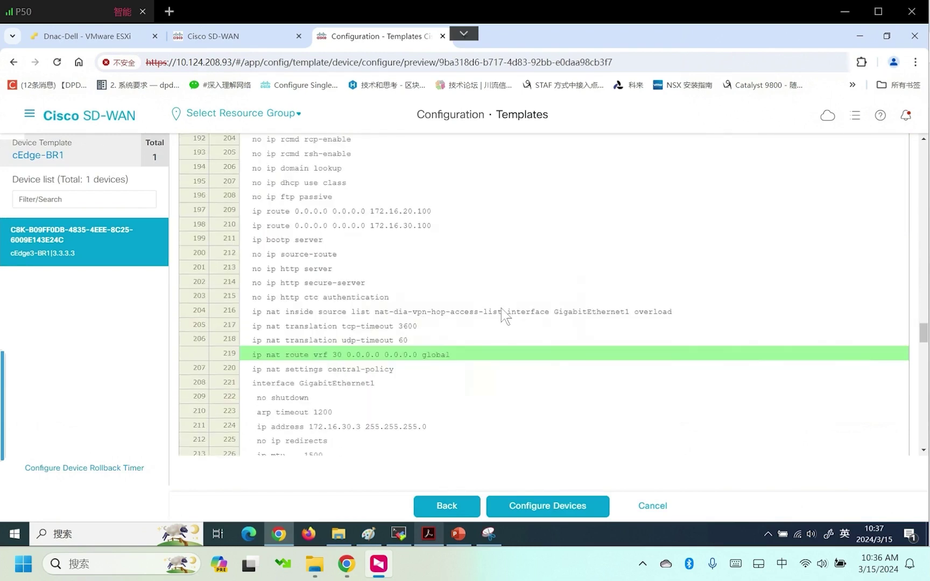
scroll(425, 285, up, 4)
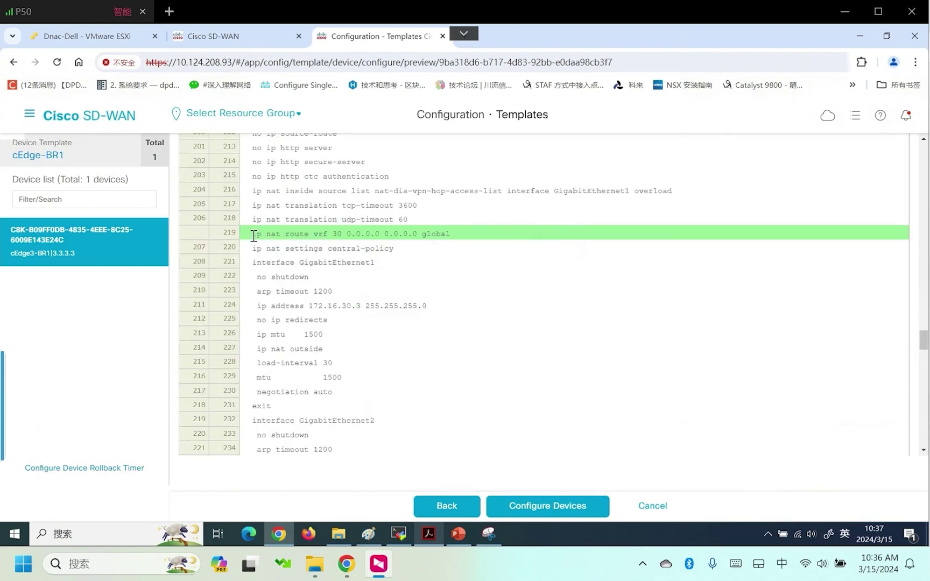
drag(252, 236, 453, 235)
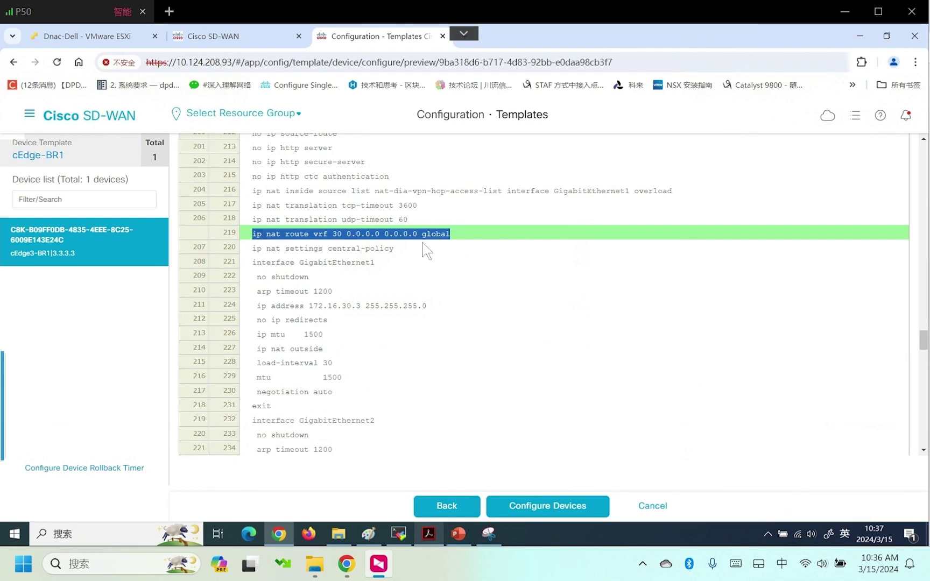
Push the configuration to cEdge3-BR1 and refresh the task log until it reports Success
click(445, 237)
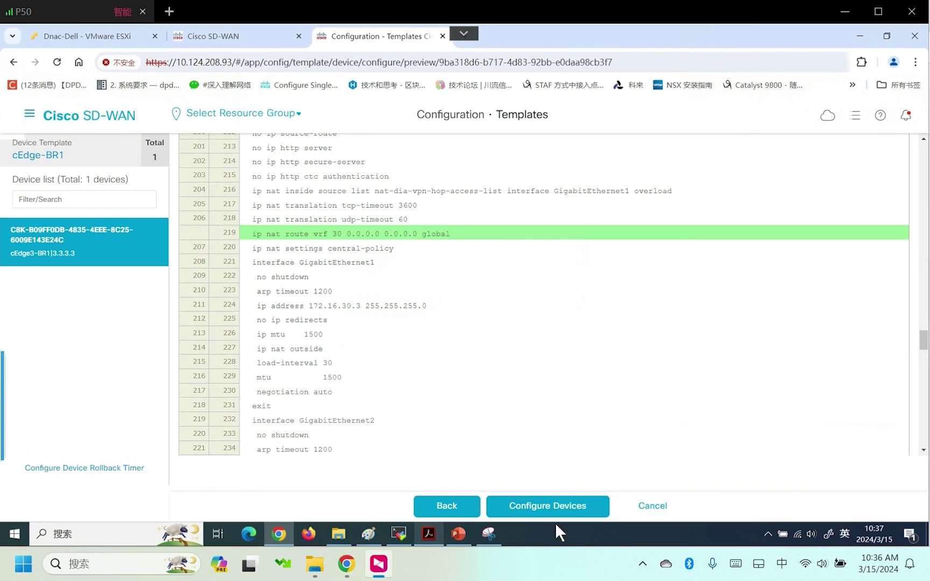
click(556, 507)
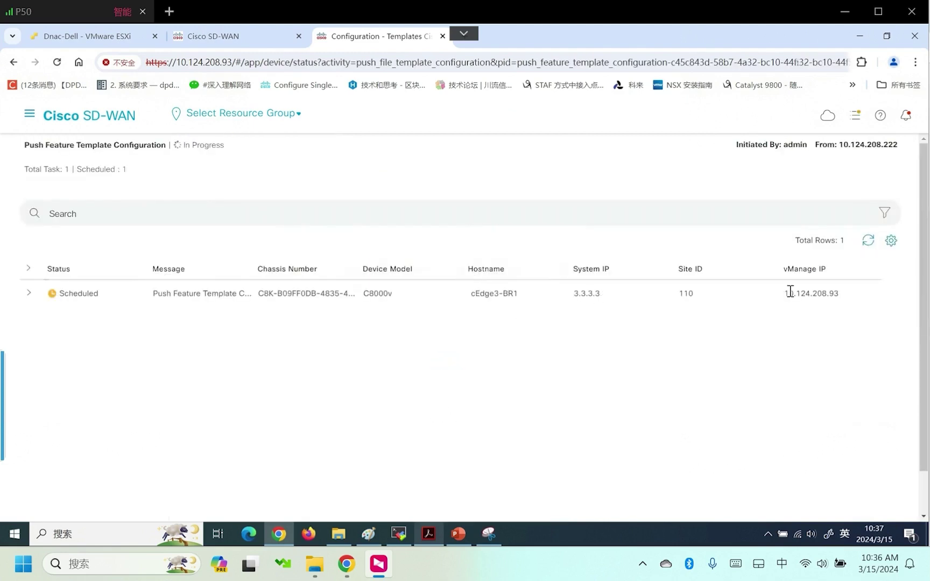
click(868, 241)
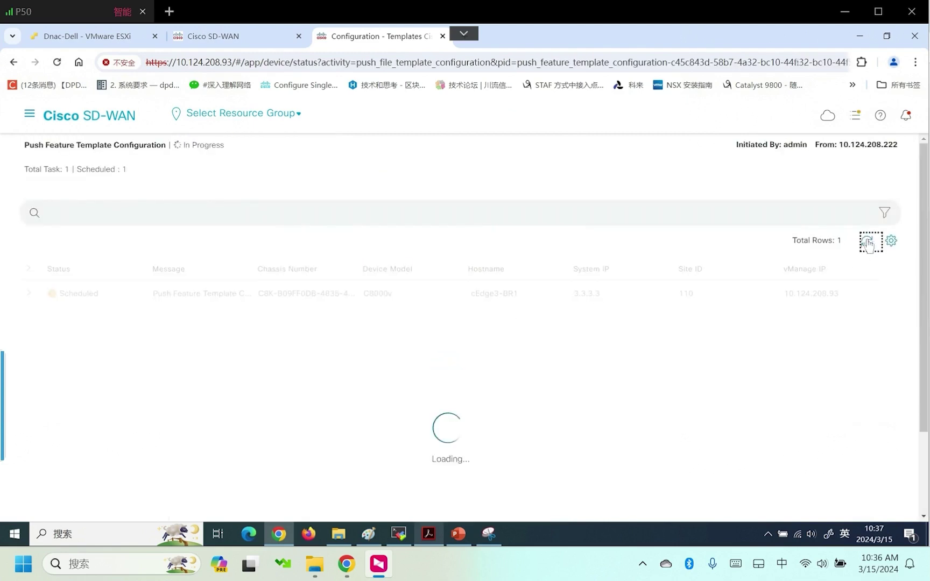
click(29, 295)
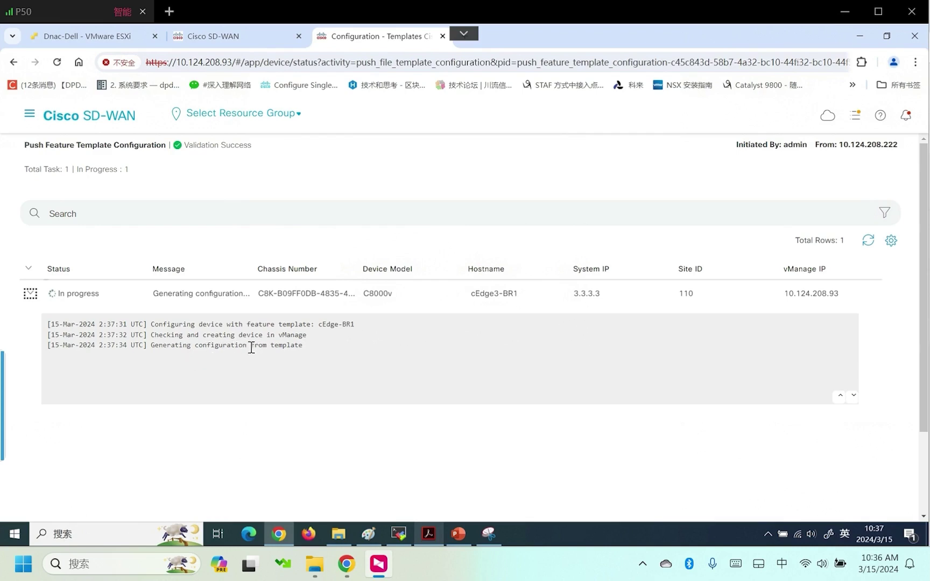
drag(251, 348, 305, 348)
click(869, 242)
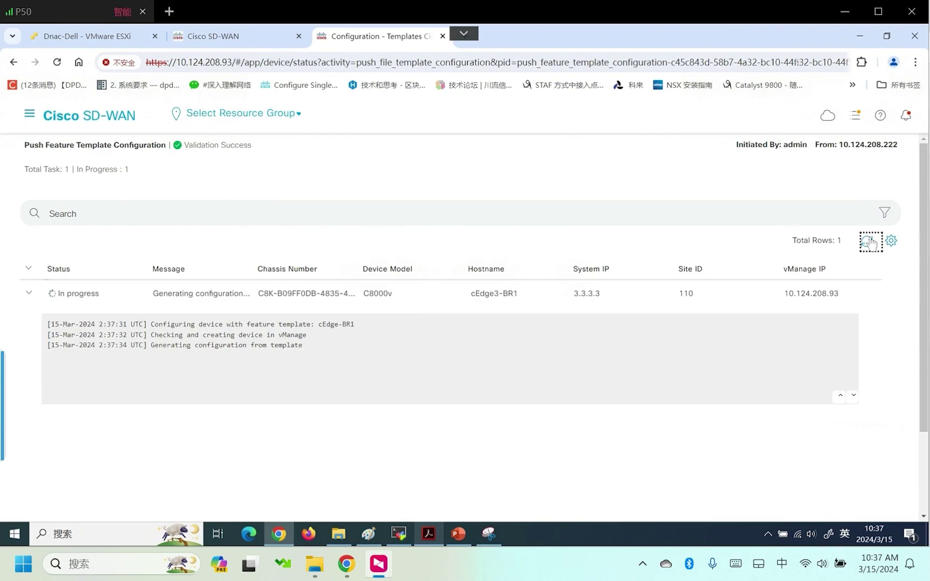
click(869, 242)
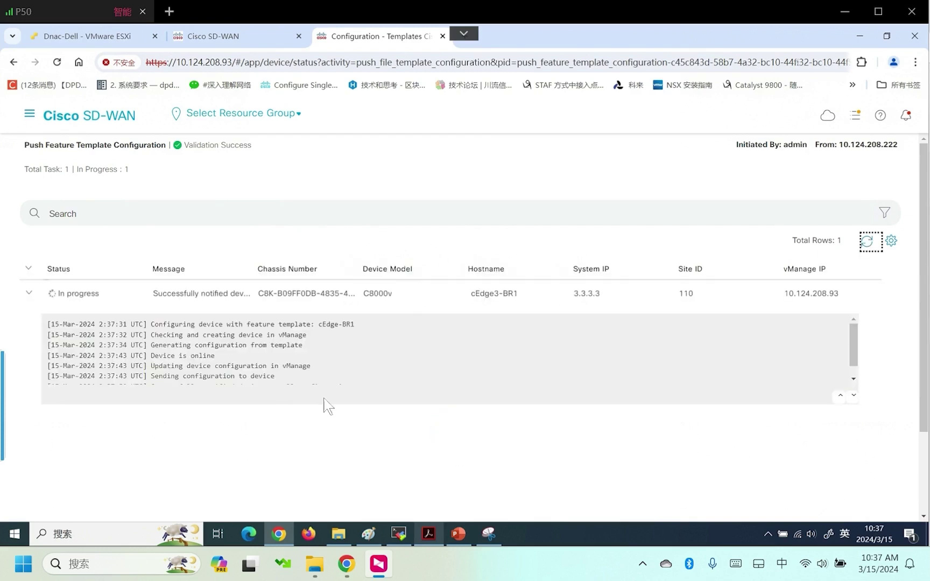
click(560, 408)
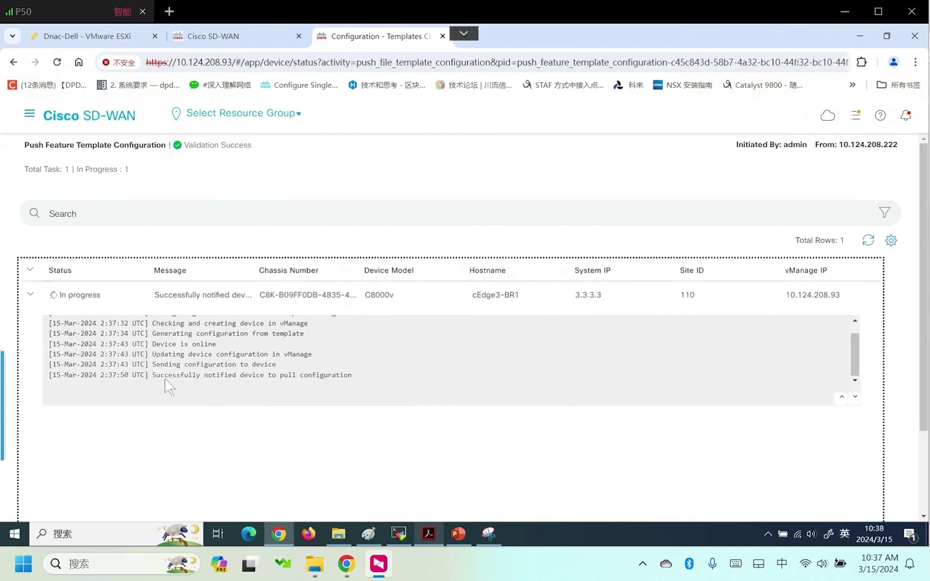
click(866, 242)
click(865, 242)
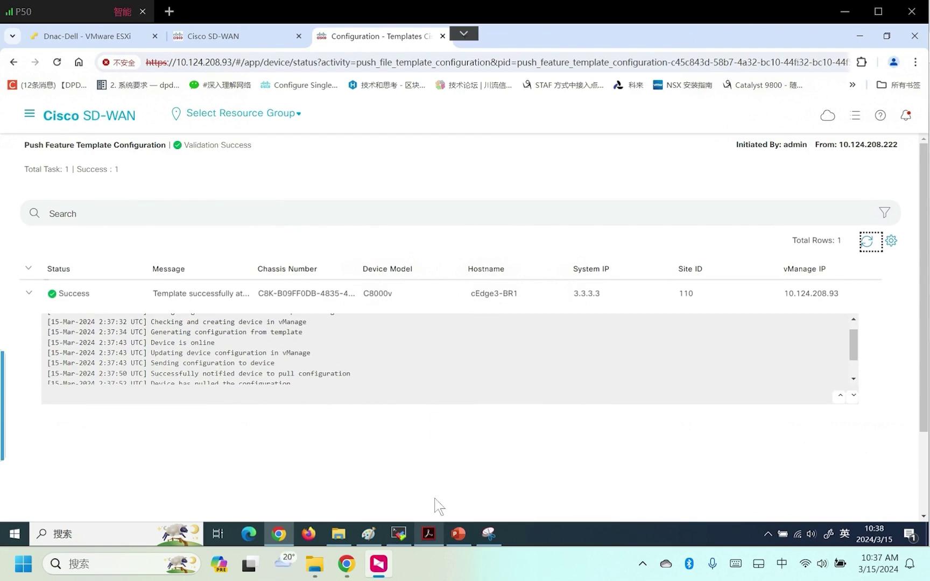
click(398, 533)
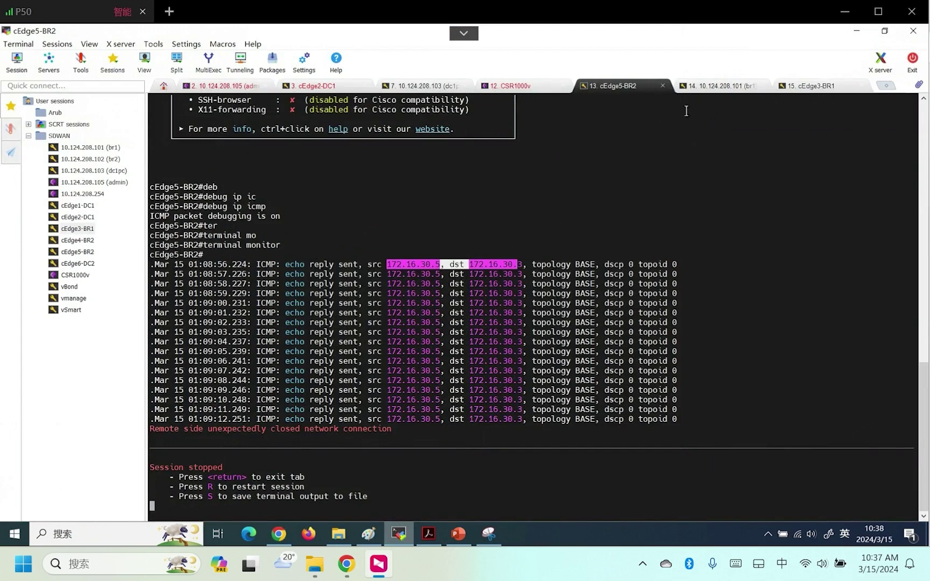
Restart the cEdge5-BR2 session and enable terminal monitor
click(434, 475)
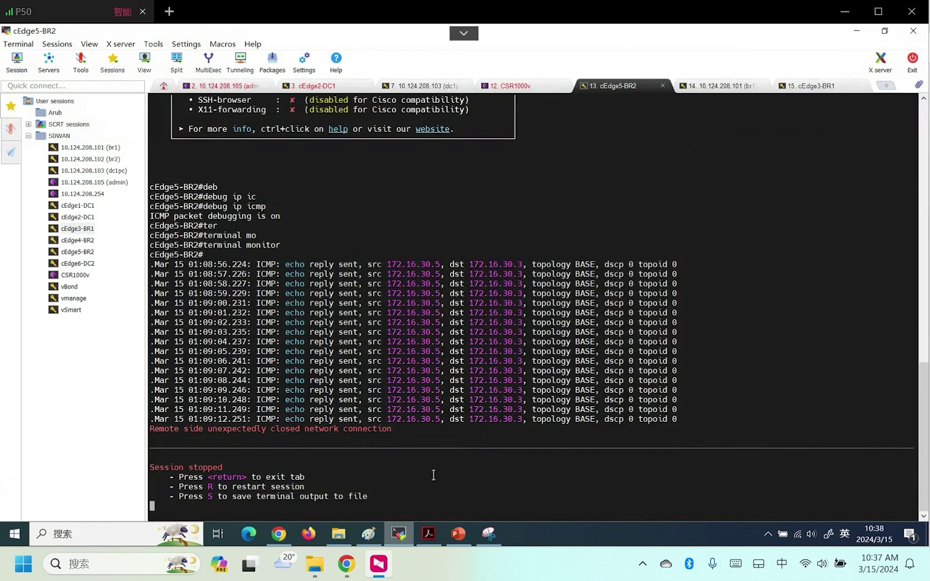
key(r)
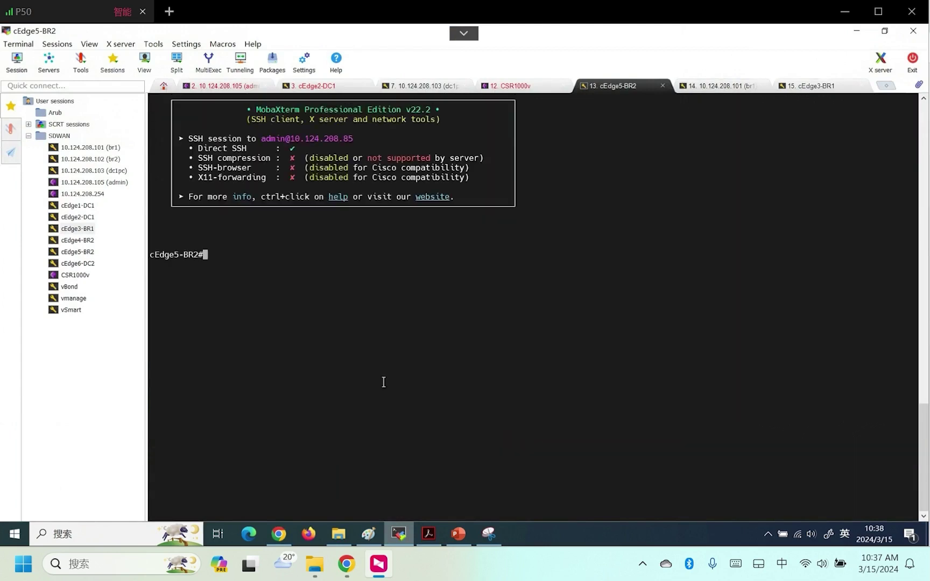
text(te)
key(Tab)
text(r)
key(Tab)
text(mo)
key(Tab)
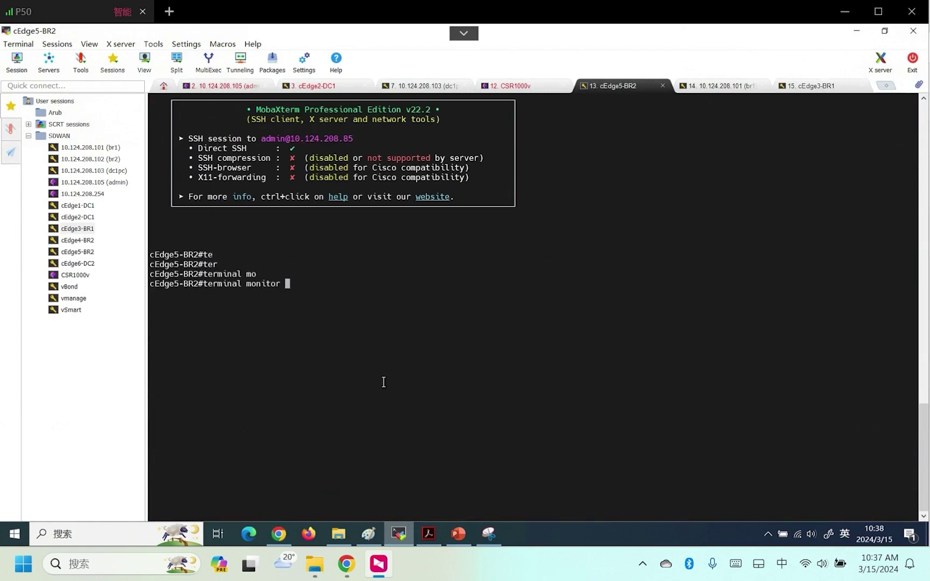
key(Return)
Turn on ICMP packet debugging with debug ip icmp
text(deb)
key(Tab)
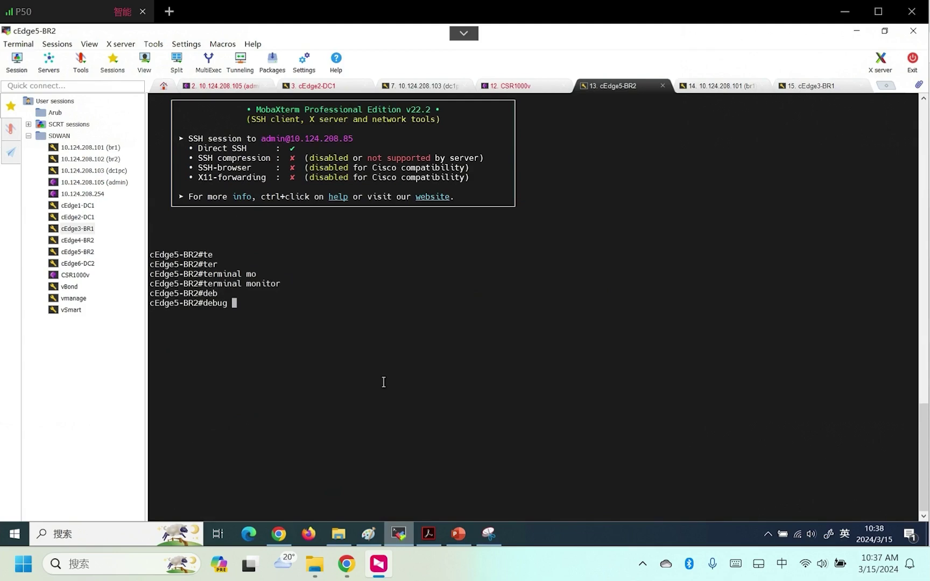
text(ip ic)
key(Tab)
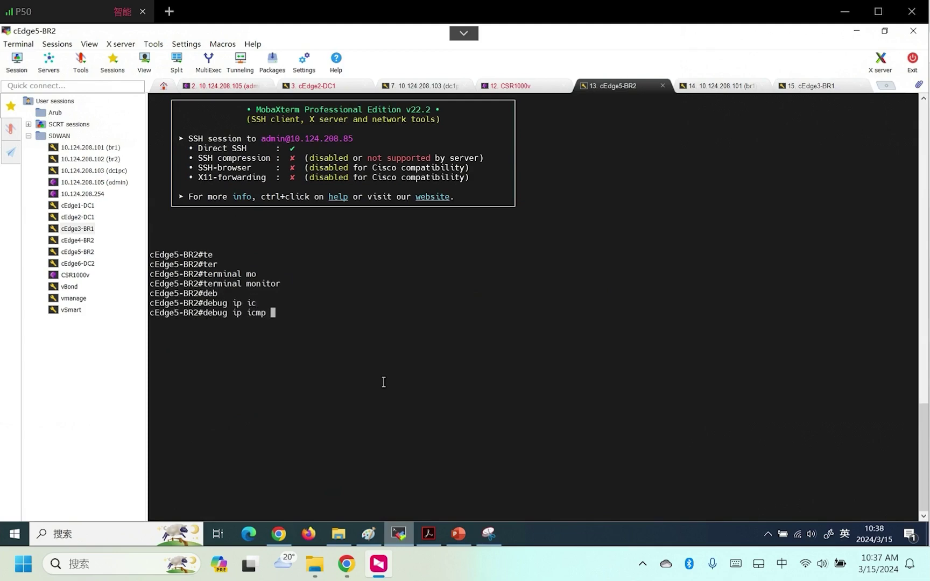
key(Return)
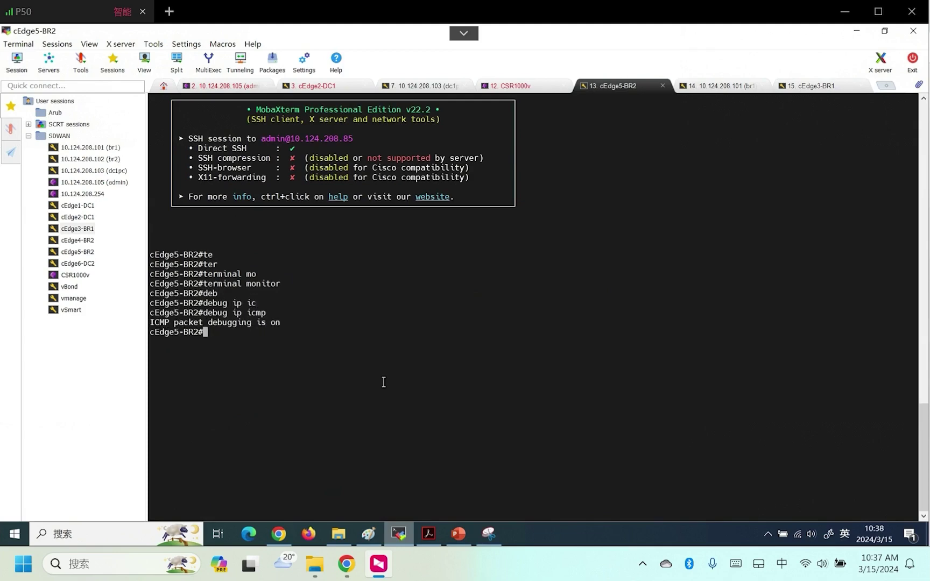
Check the br1 host's ens161 address 192.168.21.101 with ip a and recall the ping to 172.16.30.5
click(737, 87)
text(ip a)
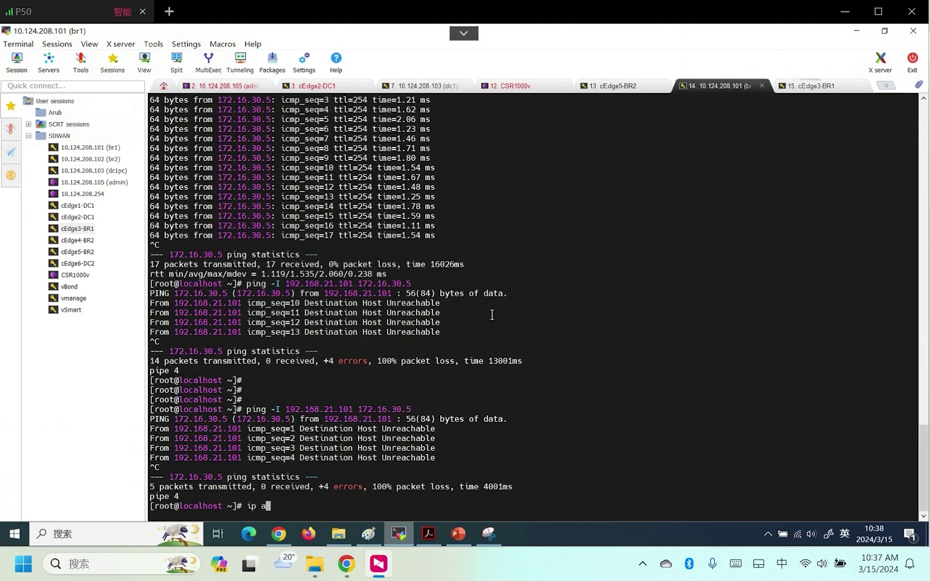
key(Return)
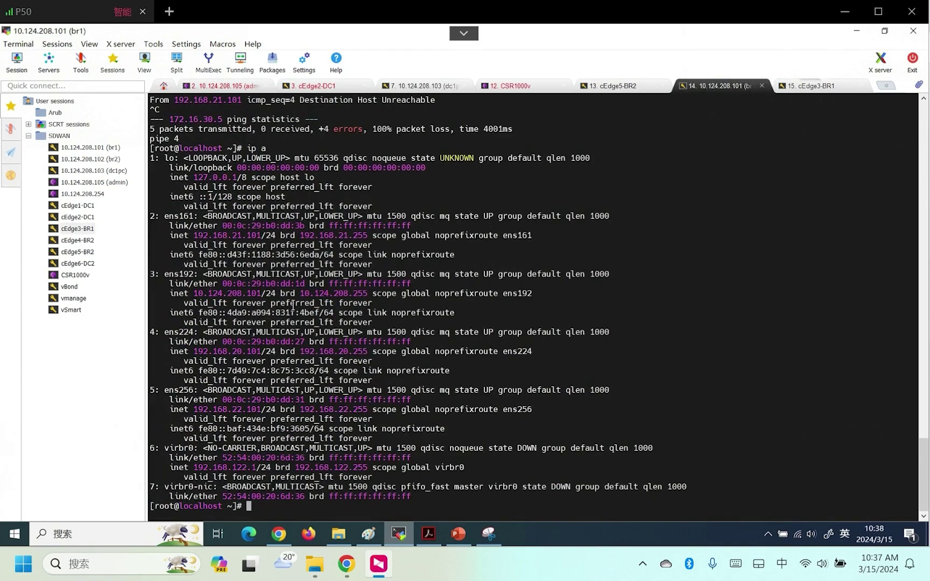
drag(227, 232, 264, 235)
key(Up)
key(Up)
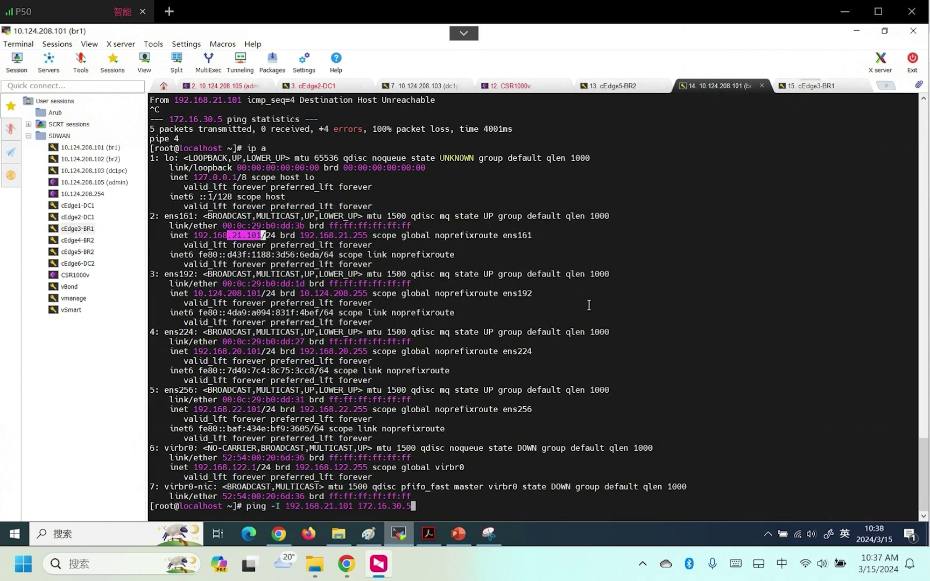
drag(358, 506, 418, 505)
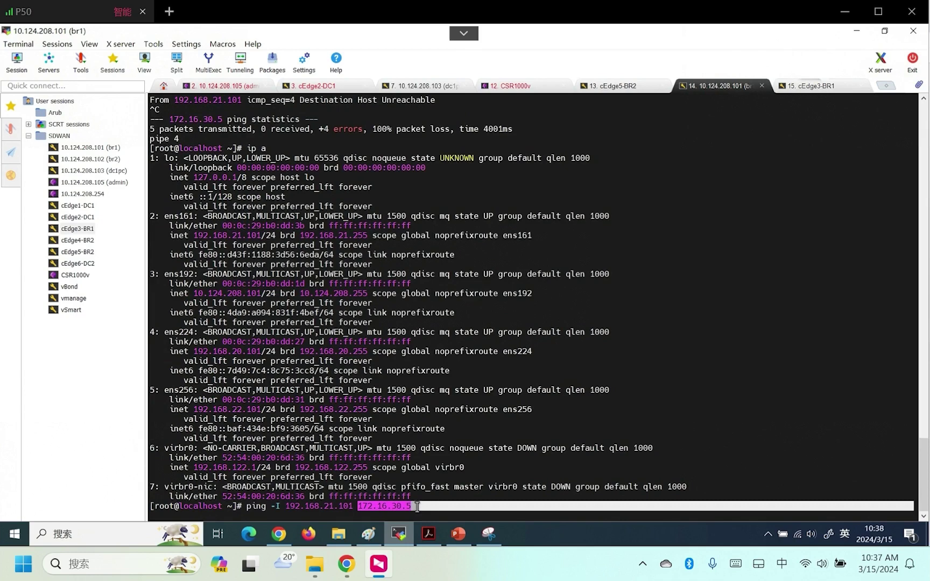
Run show ip int brief on cEdge5-BR2 and note GigabitEthernet2's address 192.168.30.5
click(613, 85)
text(show ip int brief)
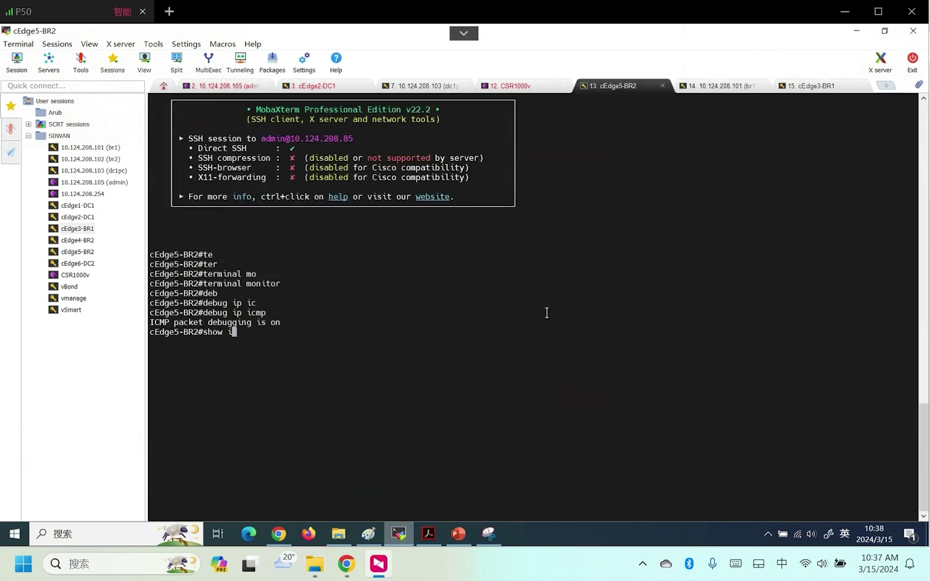
key(Return)
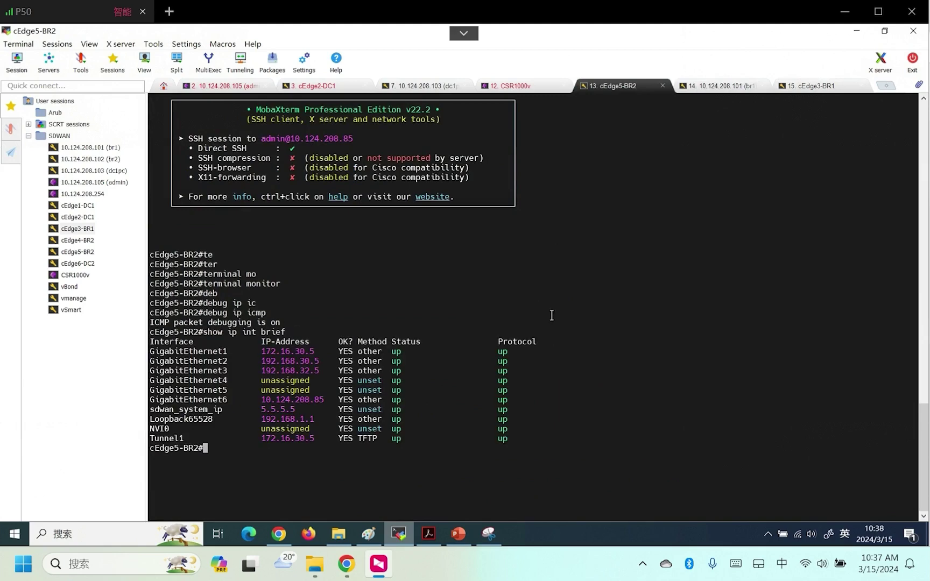
drag(259, 364, 322, 361)
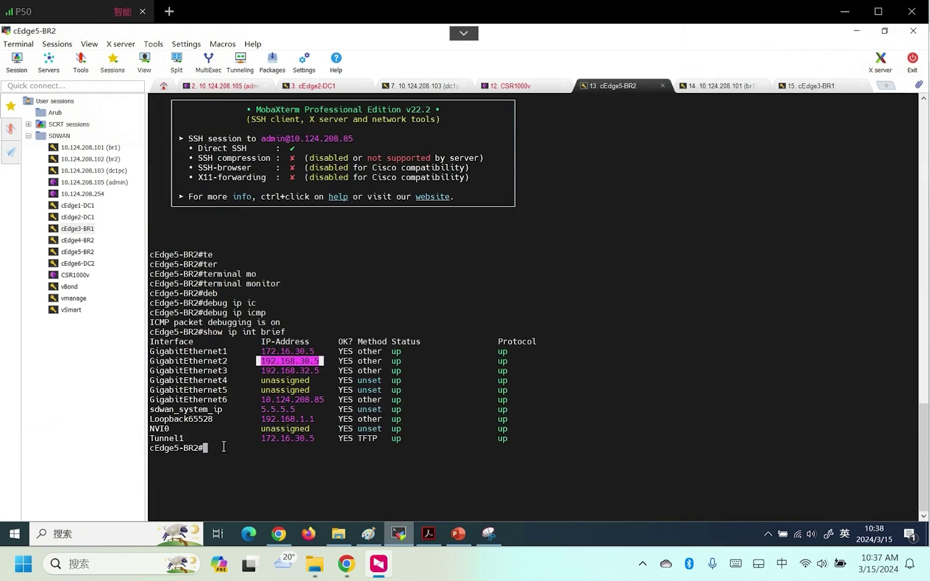
Ping 172.16.30.5 from source 192.168.21.101 and watch cEdge5-BR2's ICMP debug replies
click(734, 86)
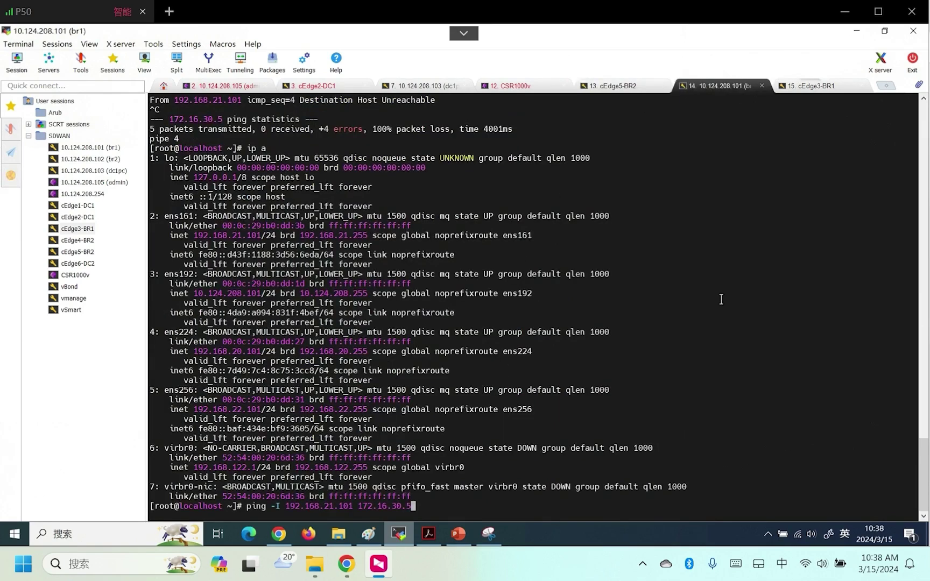
key(Return)
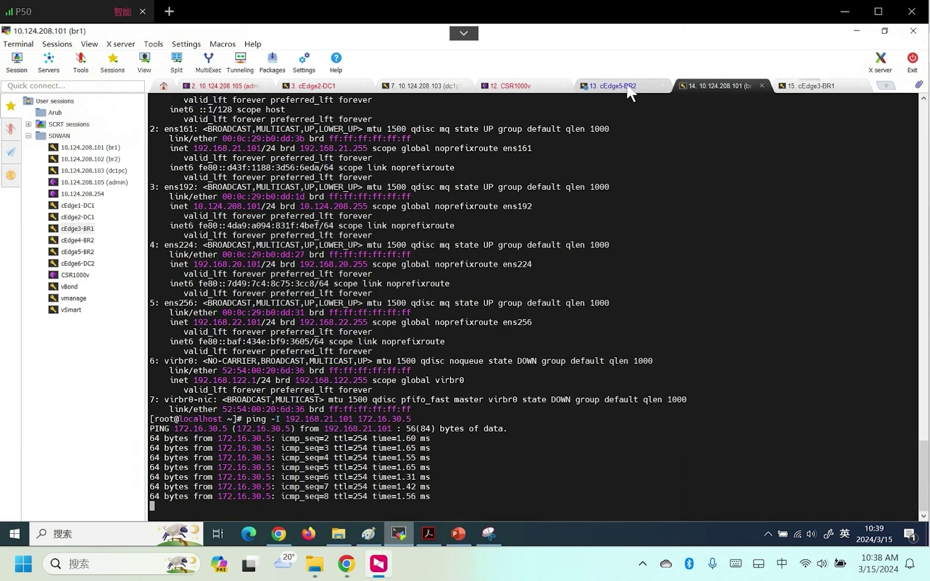
click(627, 88)
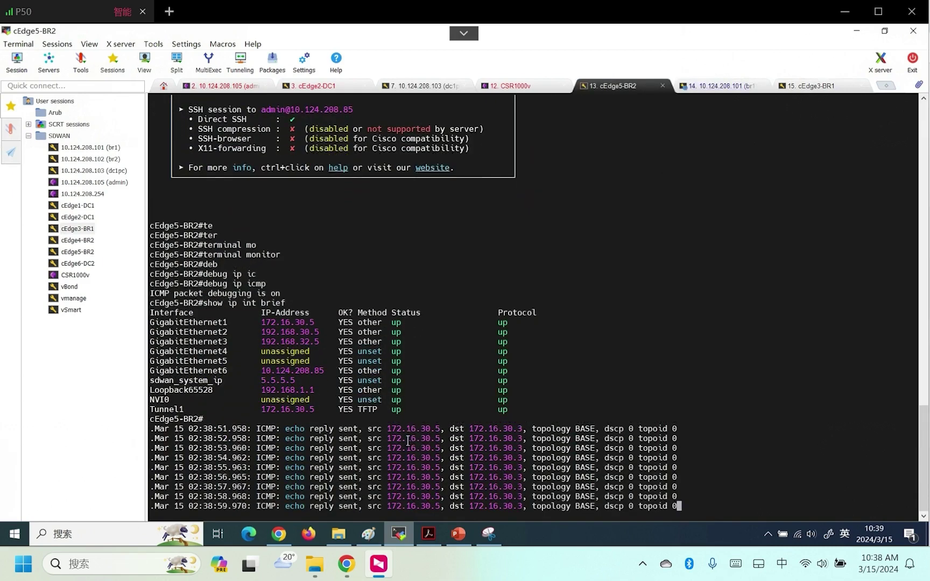
drag(388, 419, 448, 419)
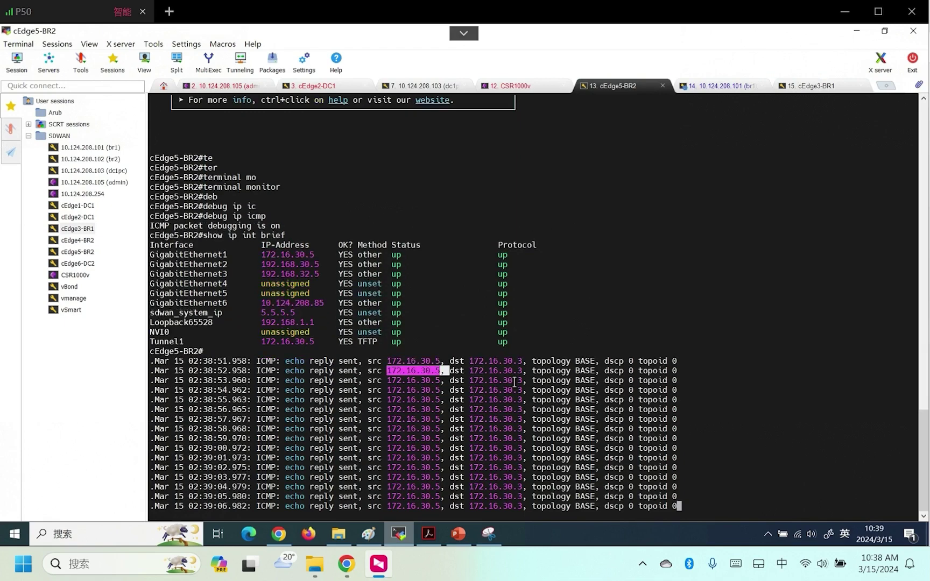
key(Return)
click(733, 87)
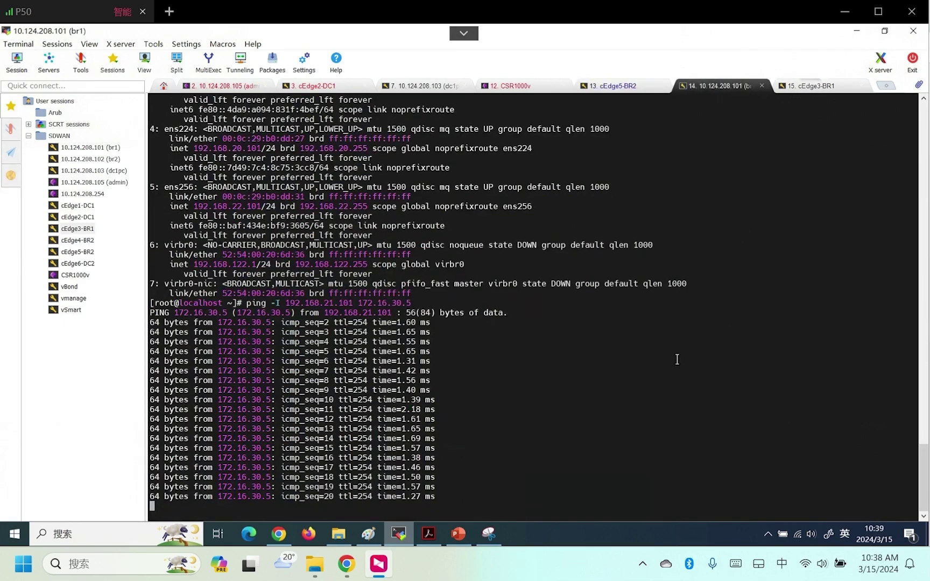
click(624, 88)
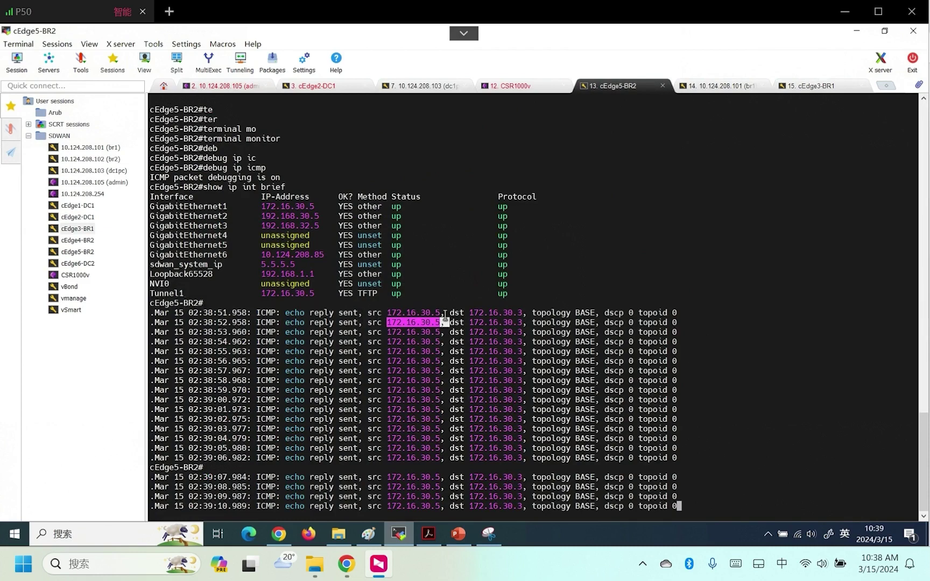
drag(469, 313, 514, 312)
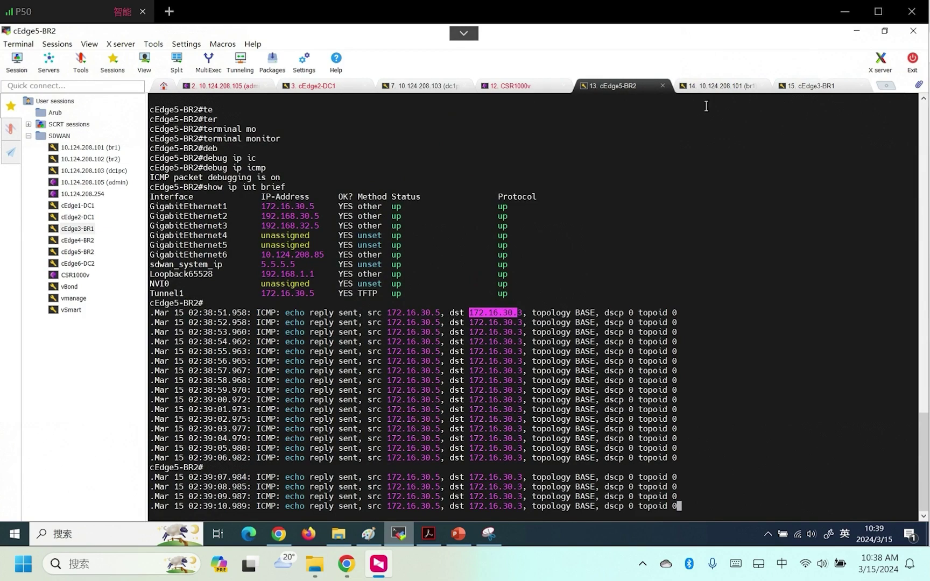
Review the ping's -I source option, then return to the PowerPoint slide deck
click(716, 86)
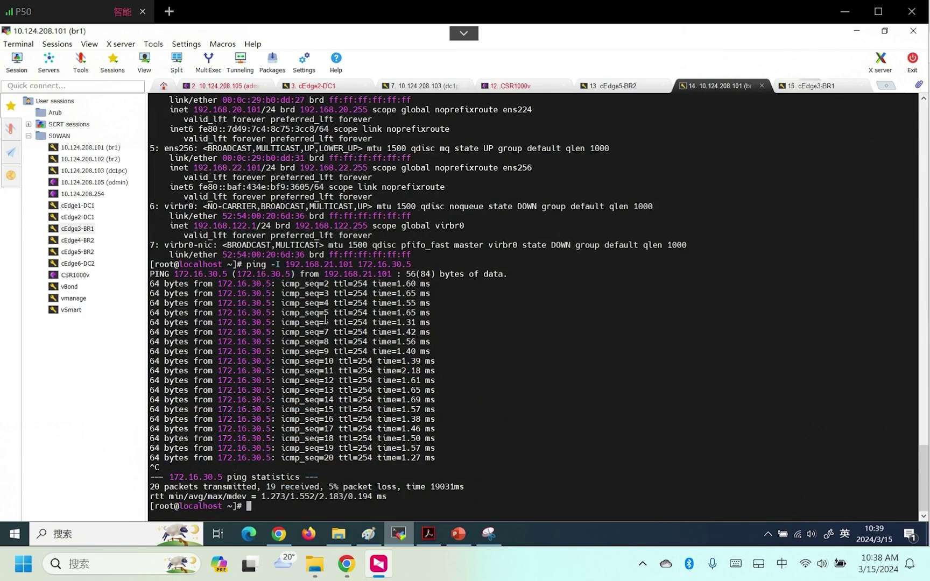
drag(272, 265, 353, 265)
click(291, 264)
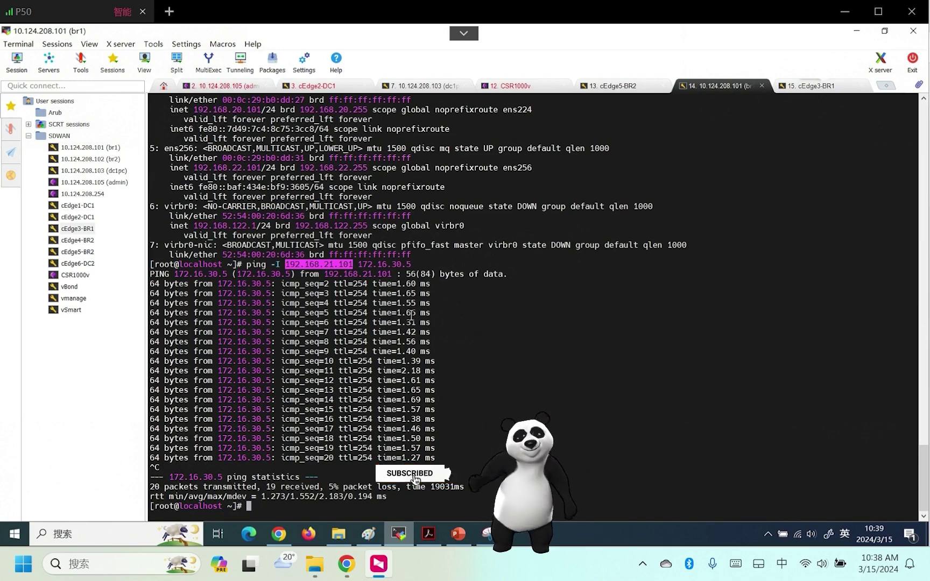
click(459, 534)
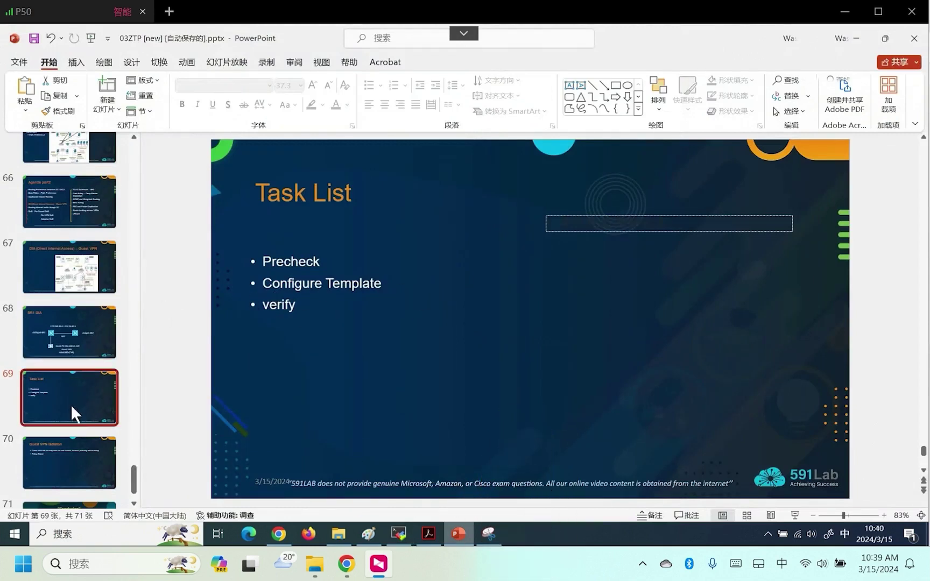
Show slide 70, 'Guest VPN Isolation', briefly highlighting 'Isolation' in its title
click(70, 460)
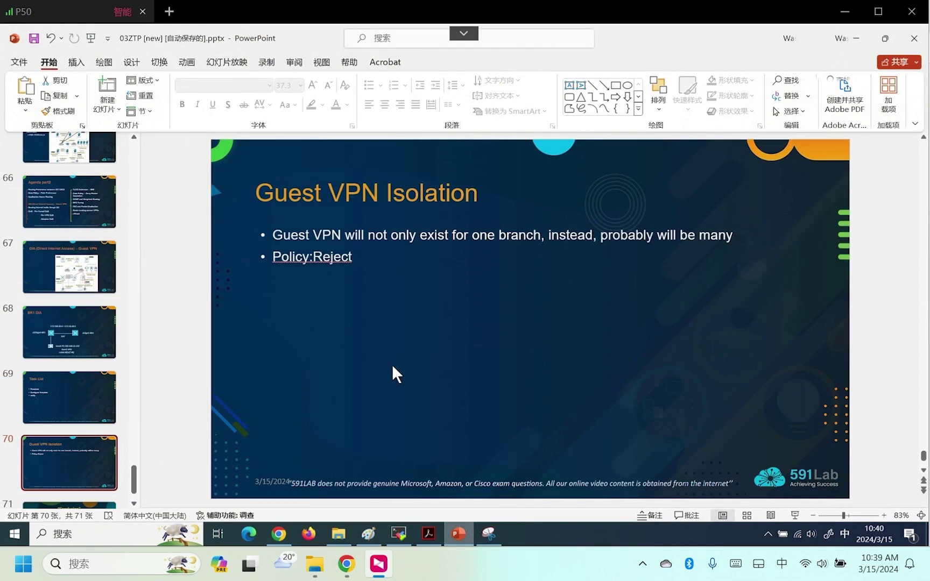
drag(386, 194, 468, 196)
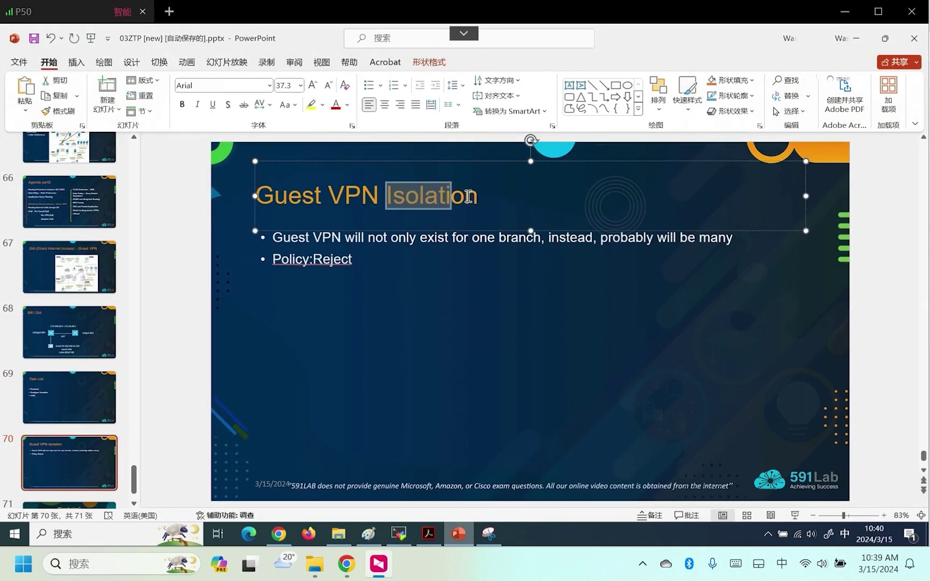
click(490, 304)
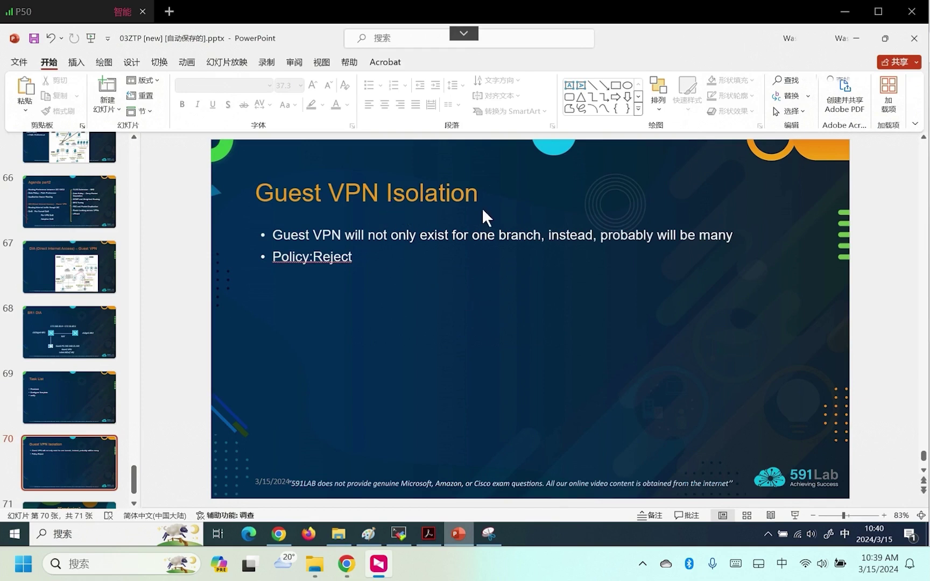
Review slide 68's BR1 DIA topology, highlighting guest PC 192.168.21.101, then return to vManage
click(399, 531)
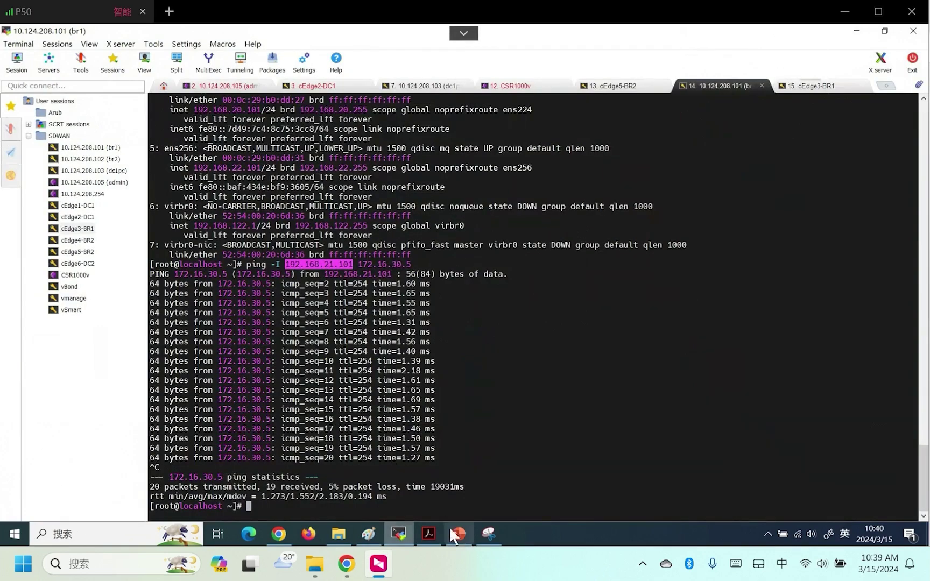
click(281, 533)
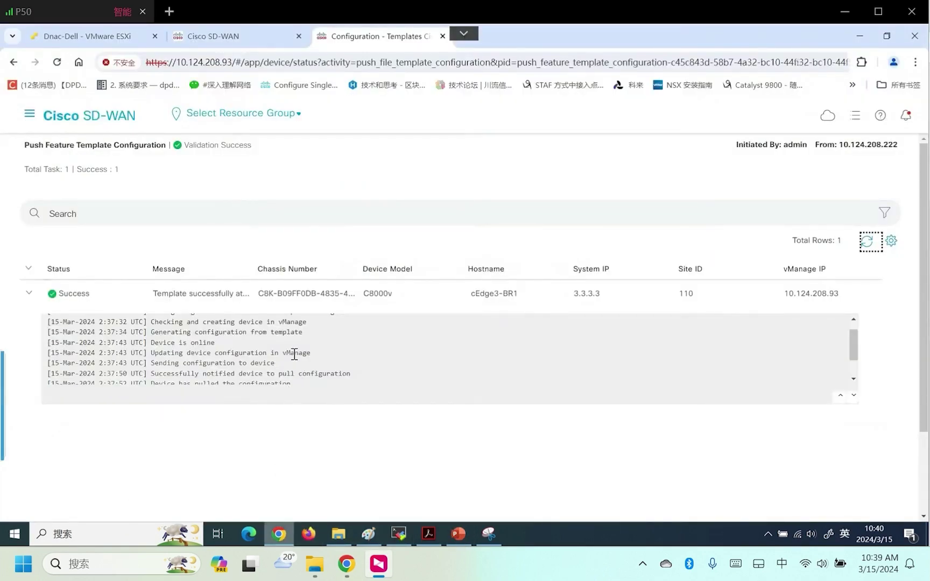
click(459, 535)
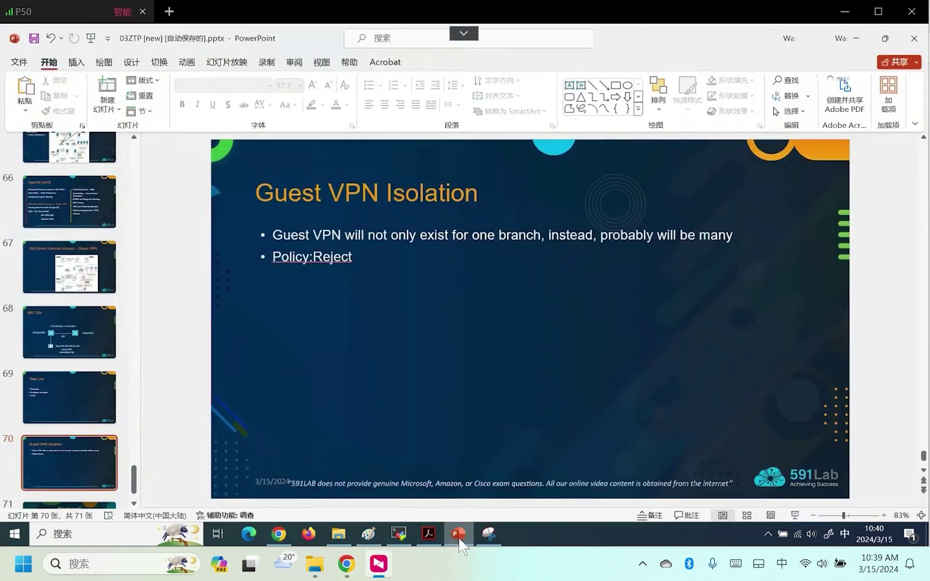
click(88, 327)
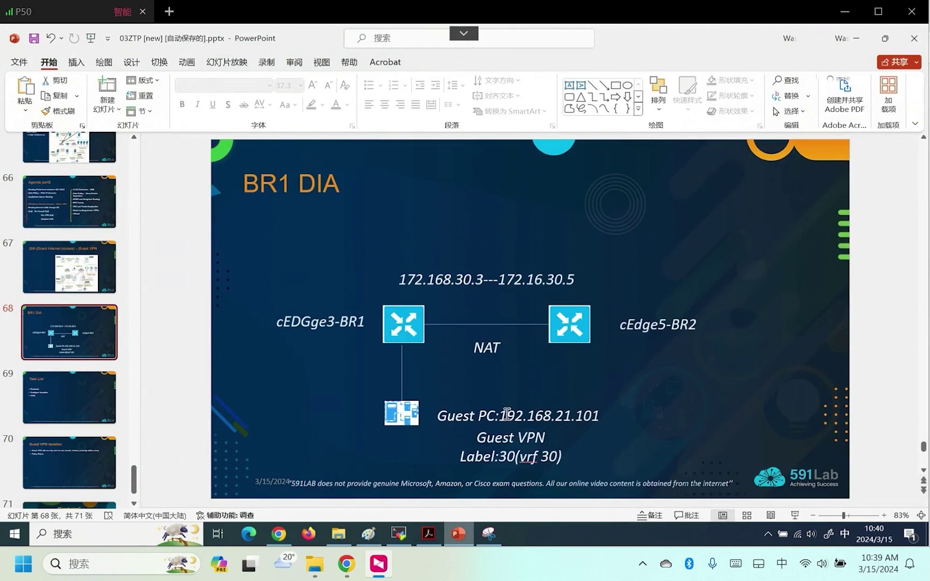
drag(500, 416, 602, 417)
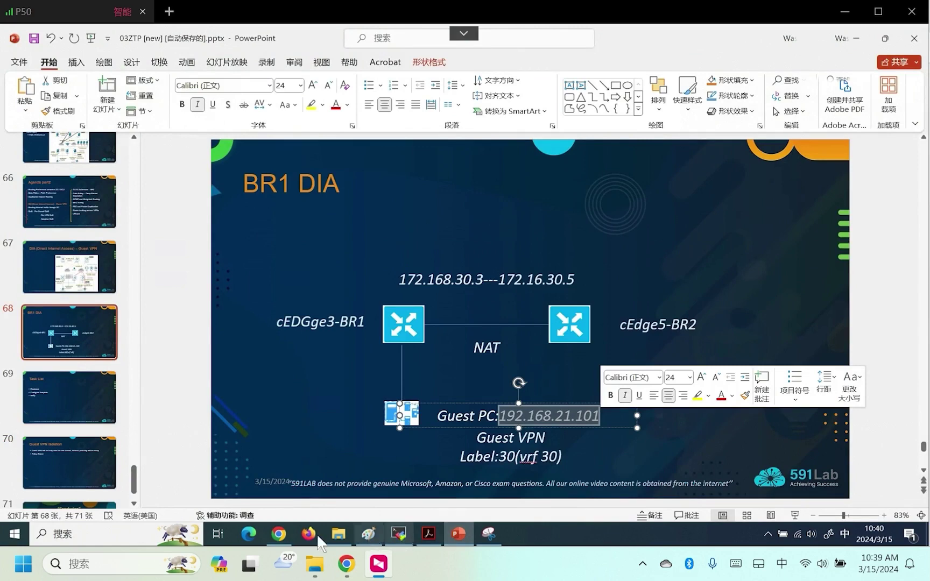
click(280, 533)
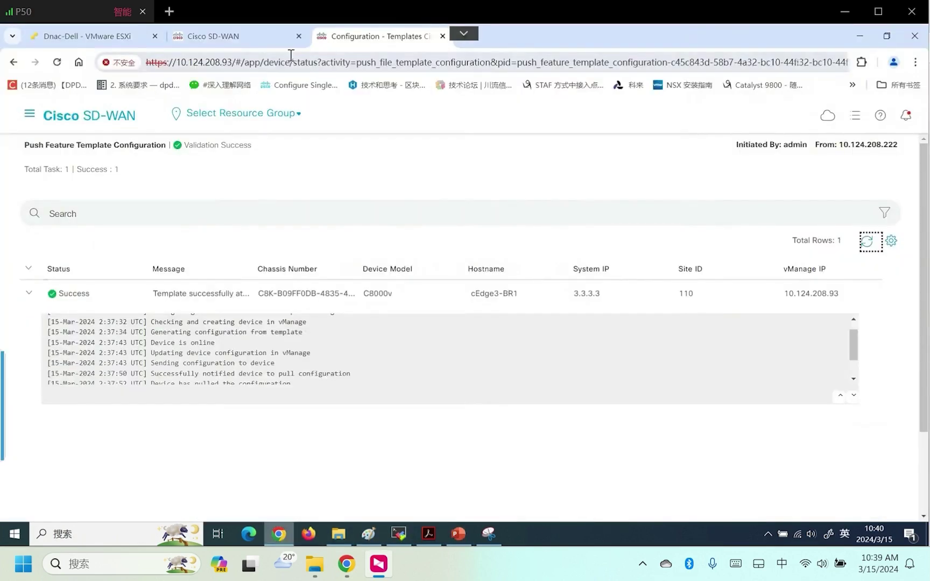
Open the Monitor > Devices status page for cEdge5-BR2, then return to MobaXterm
click(30, 114)
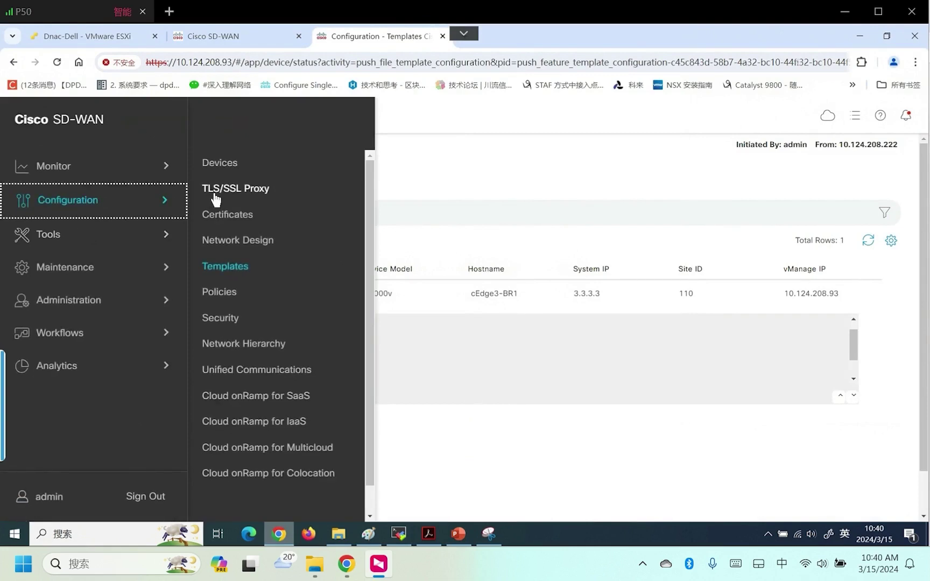
mouse_move(157, 172)
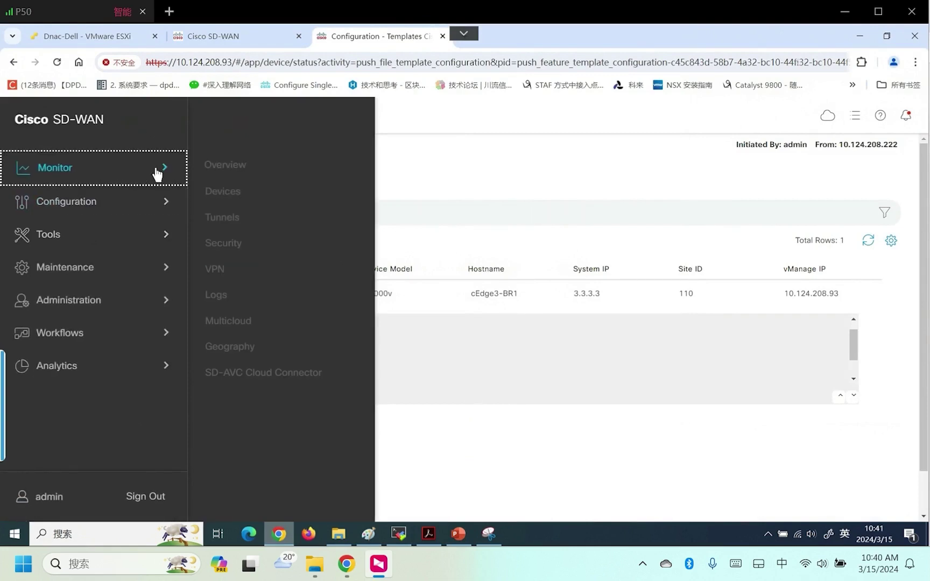
click(242, 190)
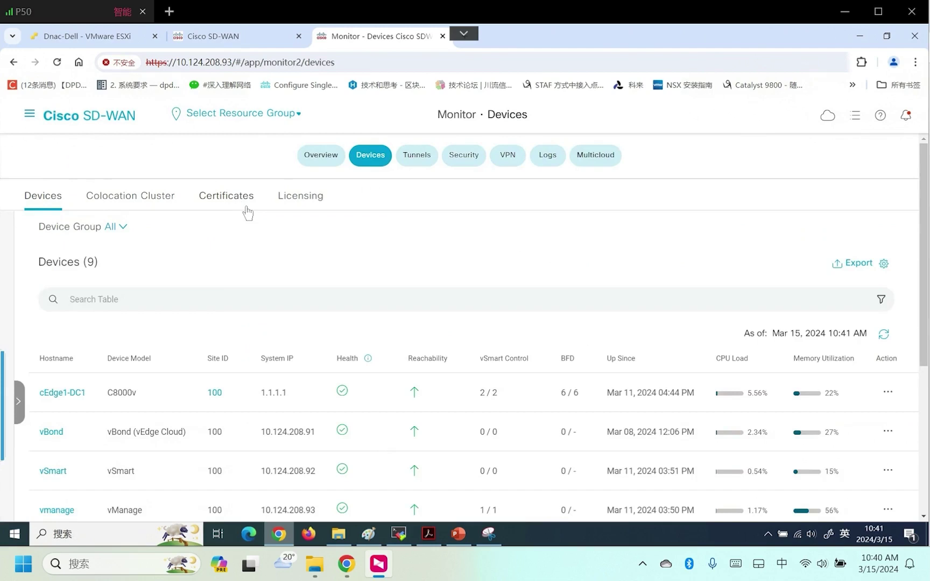
scroll(113, 403, down, 5)
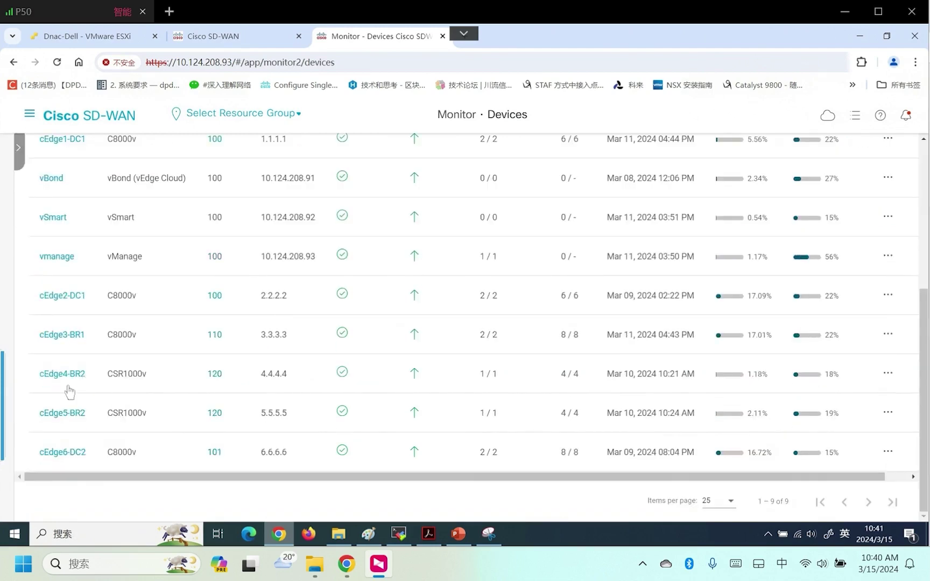
click(65, 413)
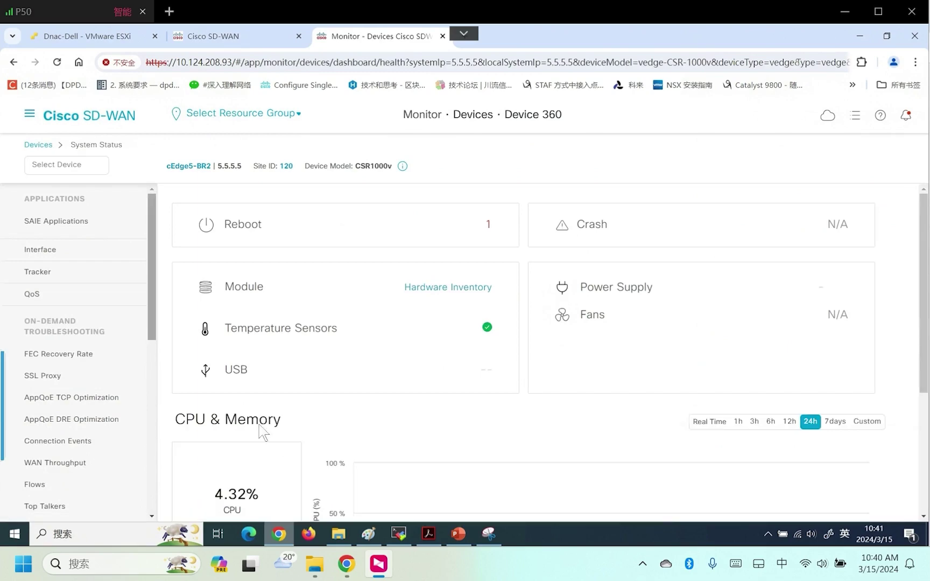
click(401, 533)
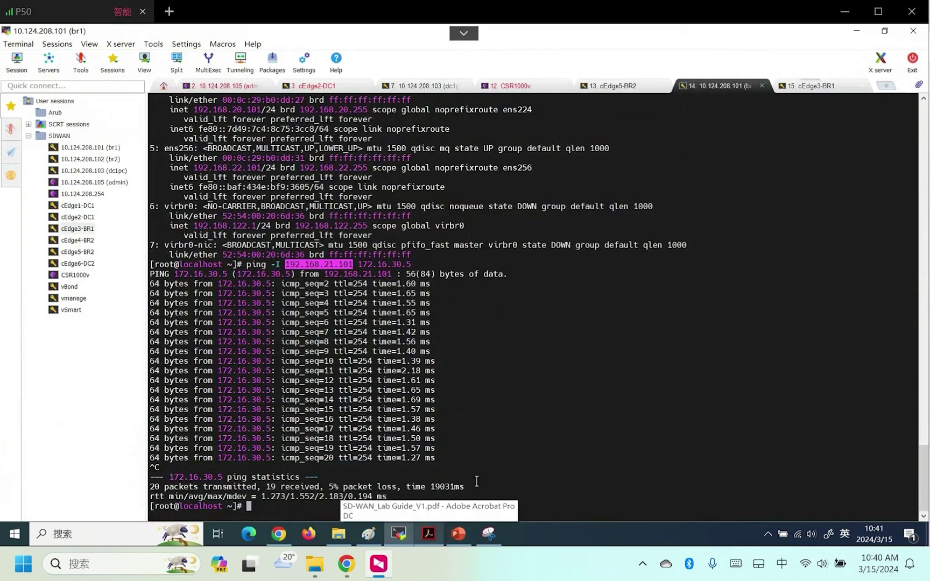
Present slide 67, 'DIA (Direct Internet Access) – Guest VPN', full screen
click(461, 536)
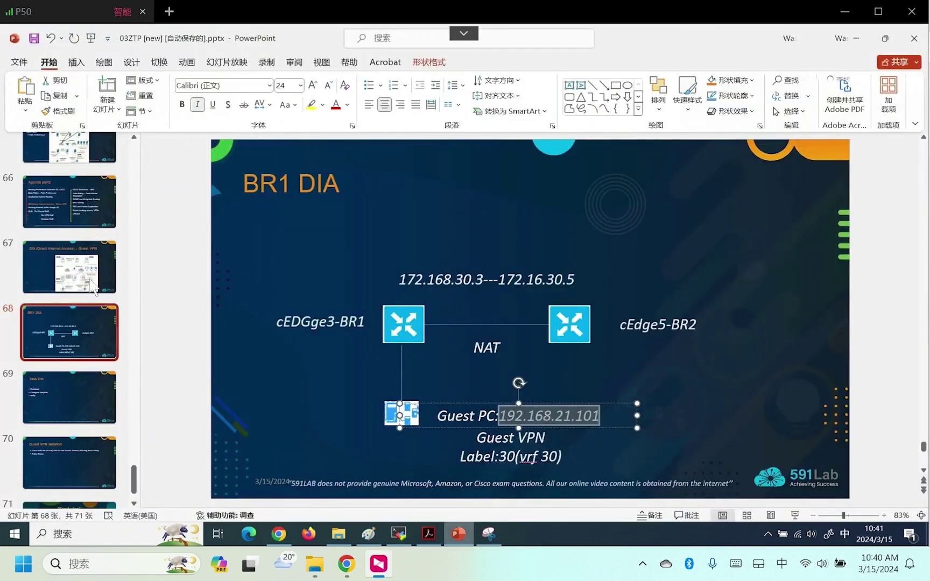
key(Page_Up)
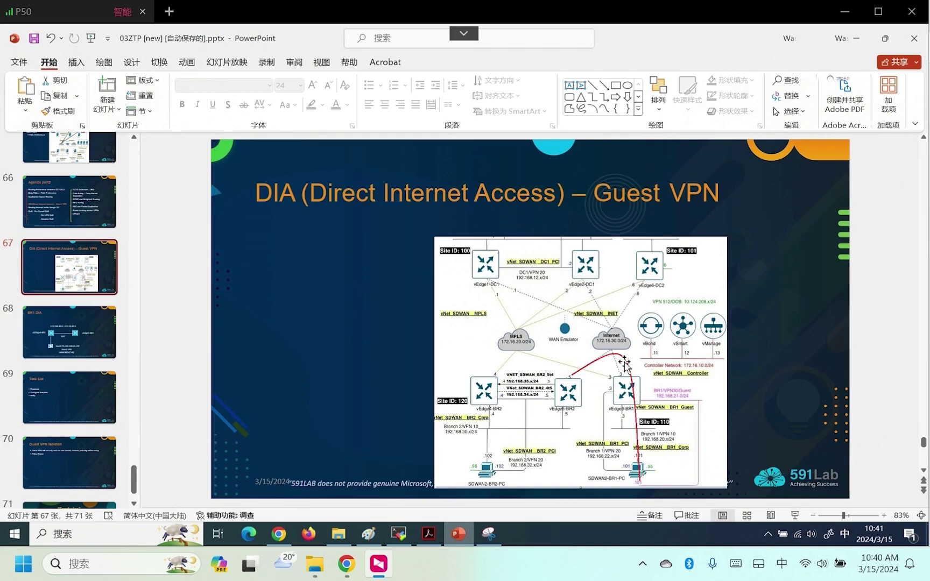
click(795, 515)
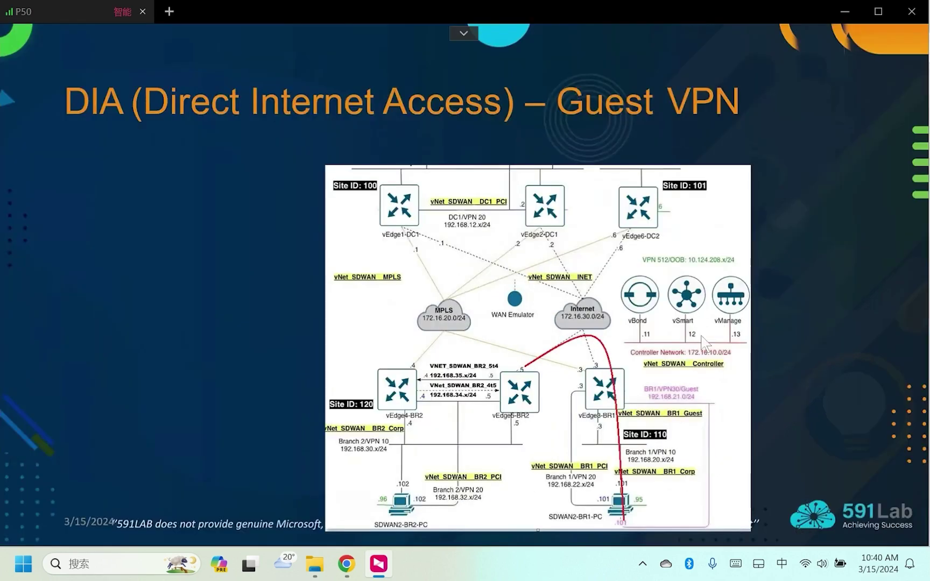
With the slideshow pen, handwrite VPN 10 and an underlined 20 beside Site ID 101
right_click(643, 245)
mouse_move(721, 396)
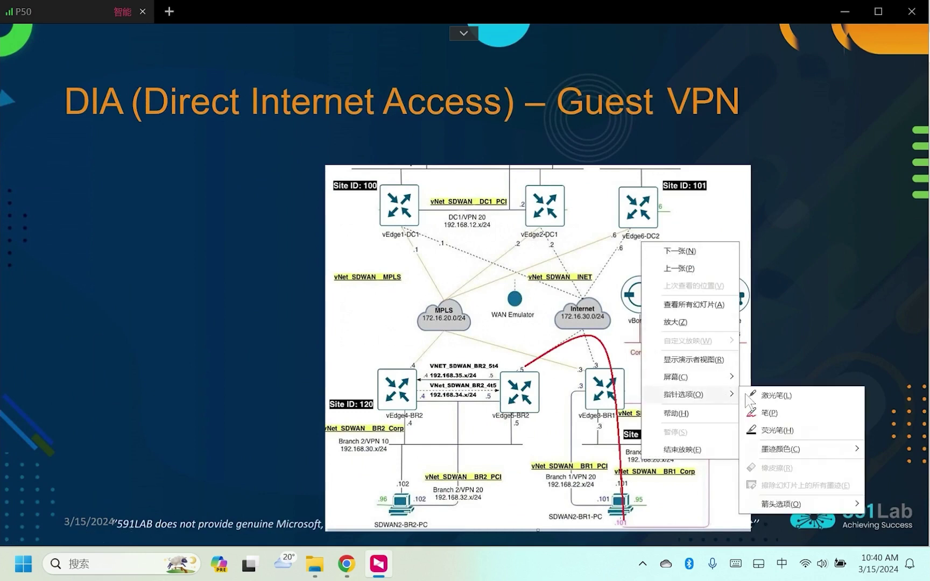
click(760, 413)
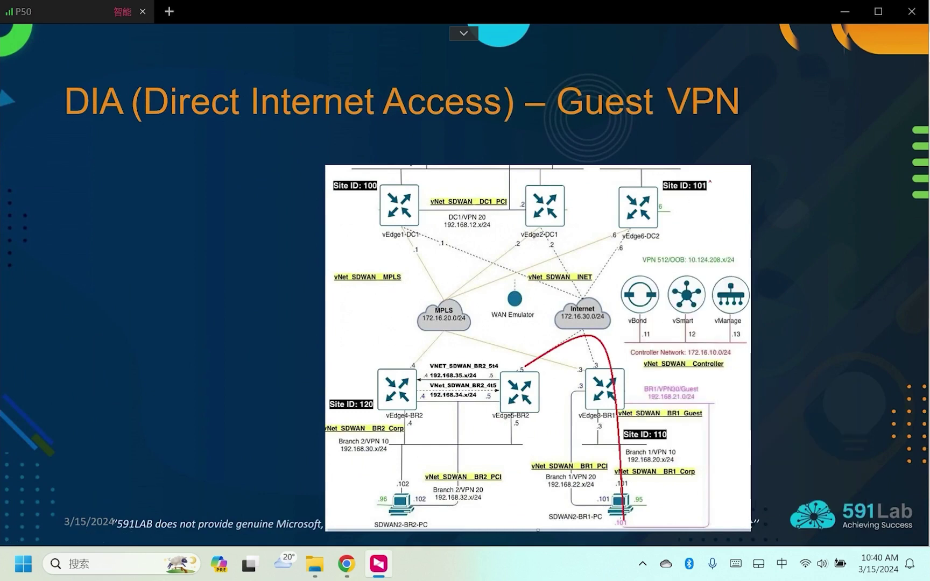
drag(728, 176, 726, 177)
drag(702, 217, 721, 228)
mouse_move(725, 215)
mouse_down()
mouse_move(720, 220)
mouse_move(726, 213)
mouse_move(732, 233)
mouse_up()
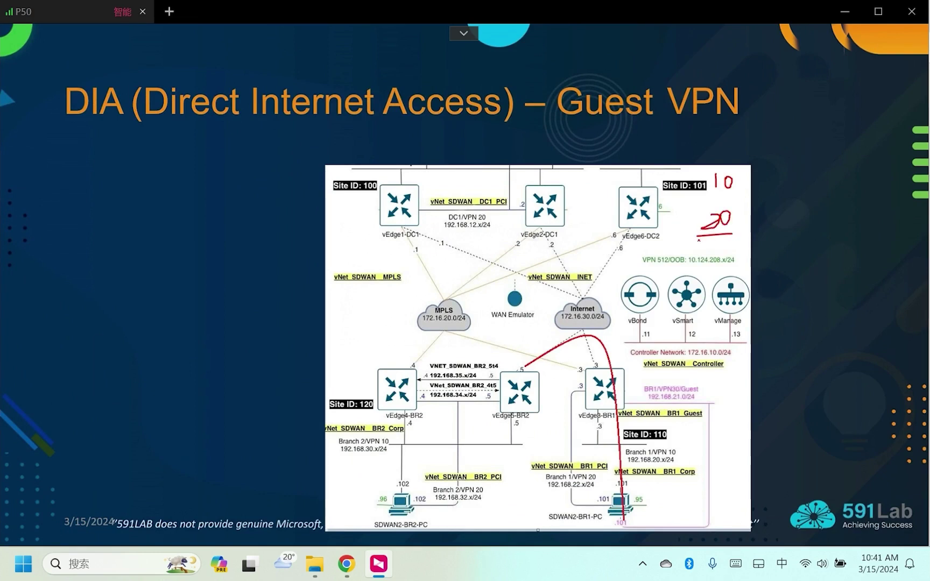
drag(710, 242, 738, 242)
Circle the Branch 1/VPN 10 subnet, write 50/60, then end the show discarding the ink
mouse_move(671, 466)
mouse_down()
mouse_move(624, 438)
mouse_move(688, 442)
mouse_move(673, 467)
mouse_up()
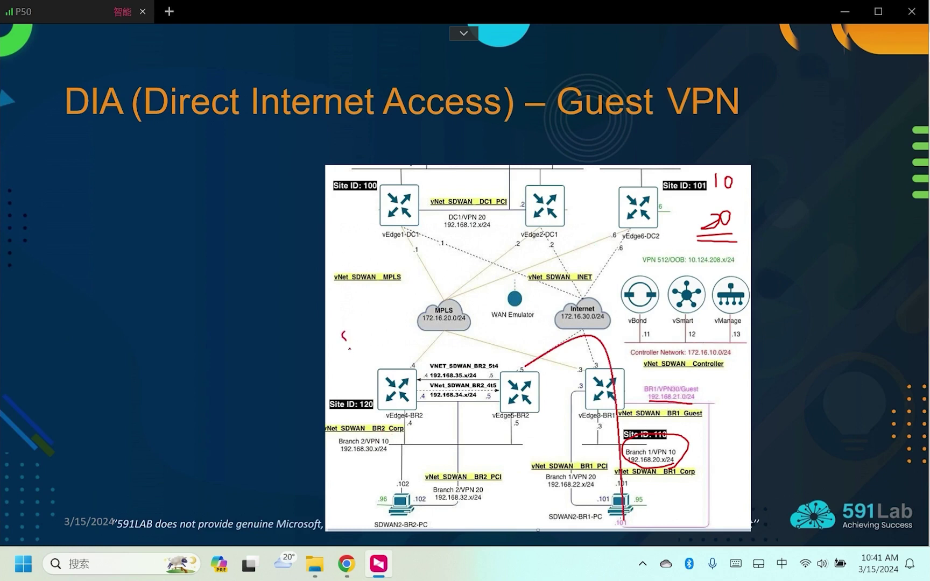
mouse_move(344, 340)
mouse_down()
mouse_move(337, 349)
mouse_move(362, 332)
mouse_move(369, 350)
mouse_move(391, 342)
mouse_up()
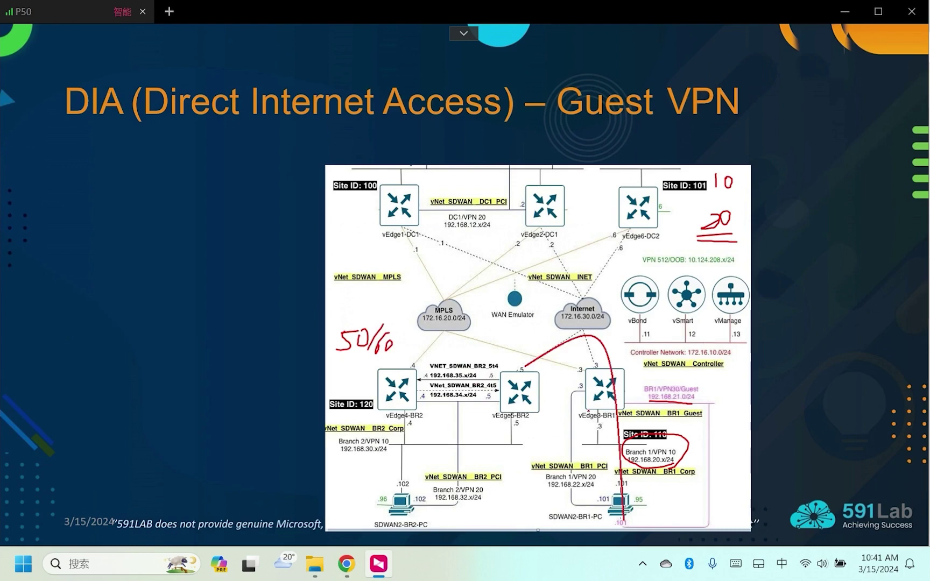
key(Escape)
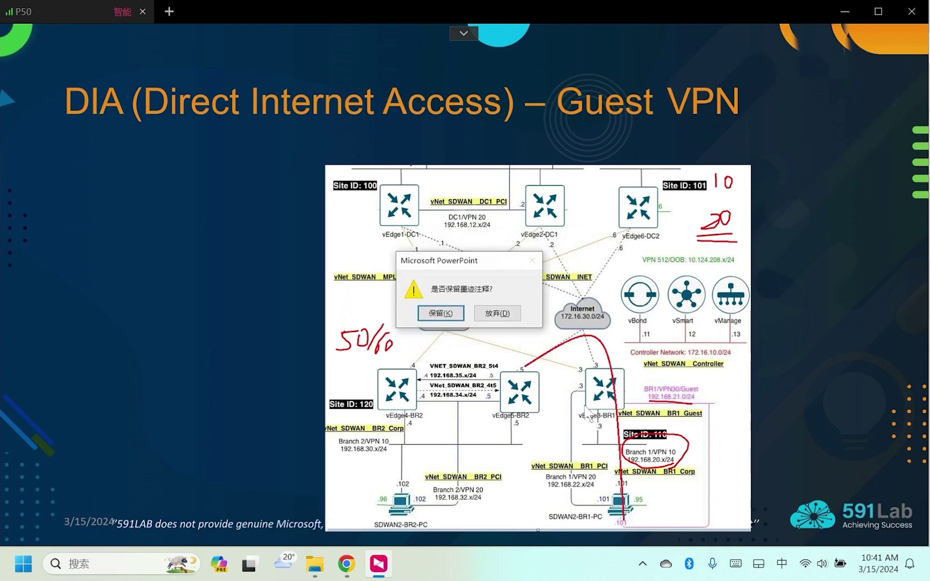
key(Escape)
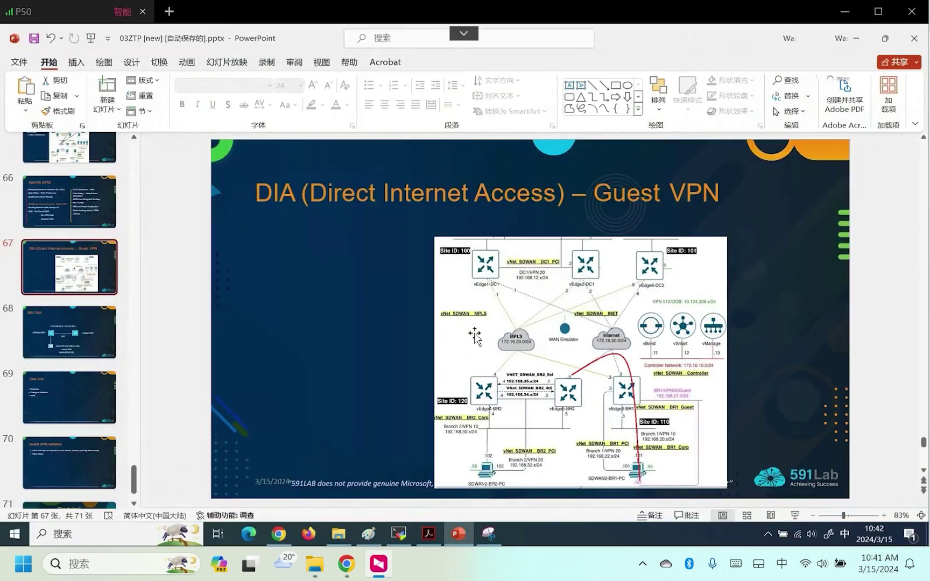
Edit the cEdge5-BR2 device template under Configuration > Templates and open its Service VPN Add VPN panel
click(279, 534)
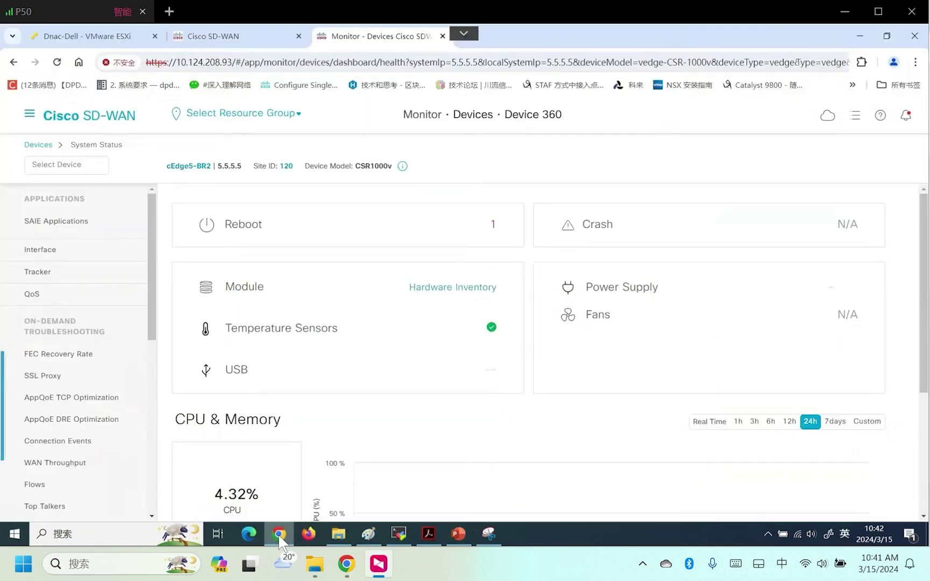
click(30, 113)
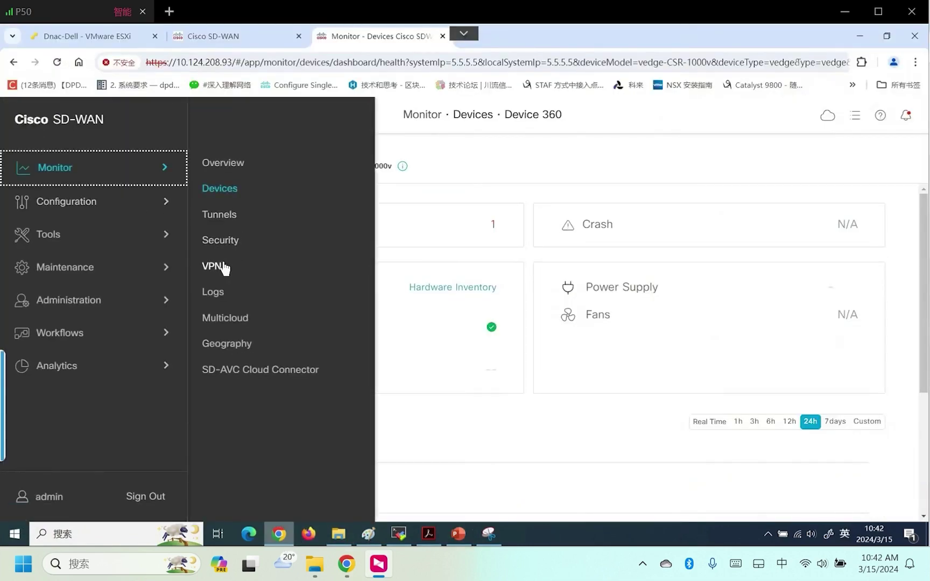
click(119, 211)
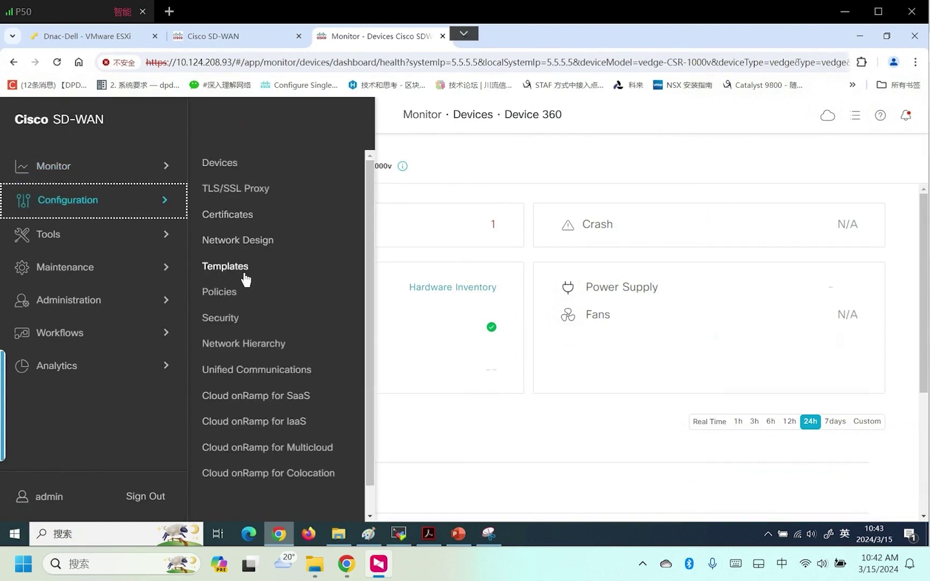
click(242, 272)
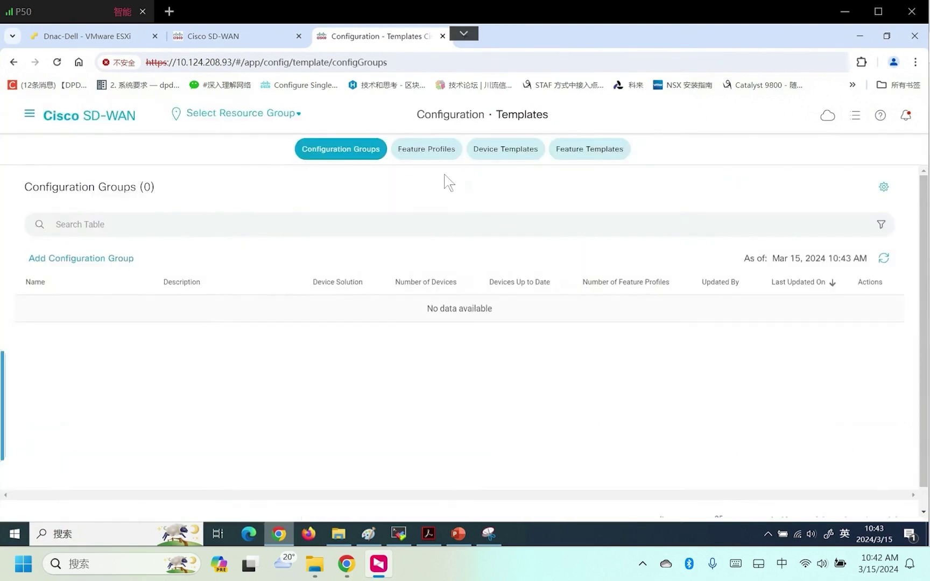
click(520, 155)
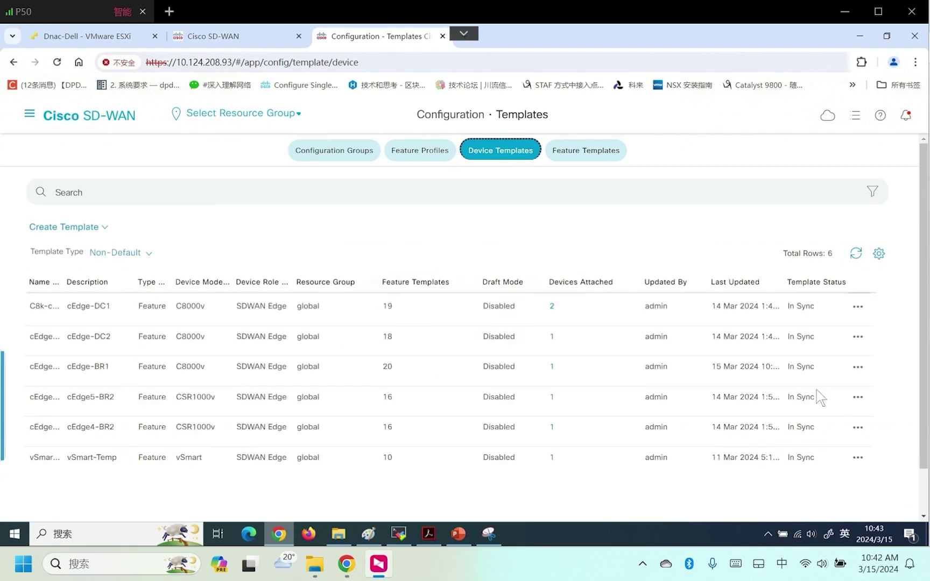
click(858, 398)
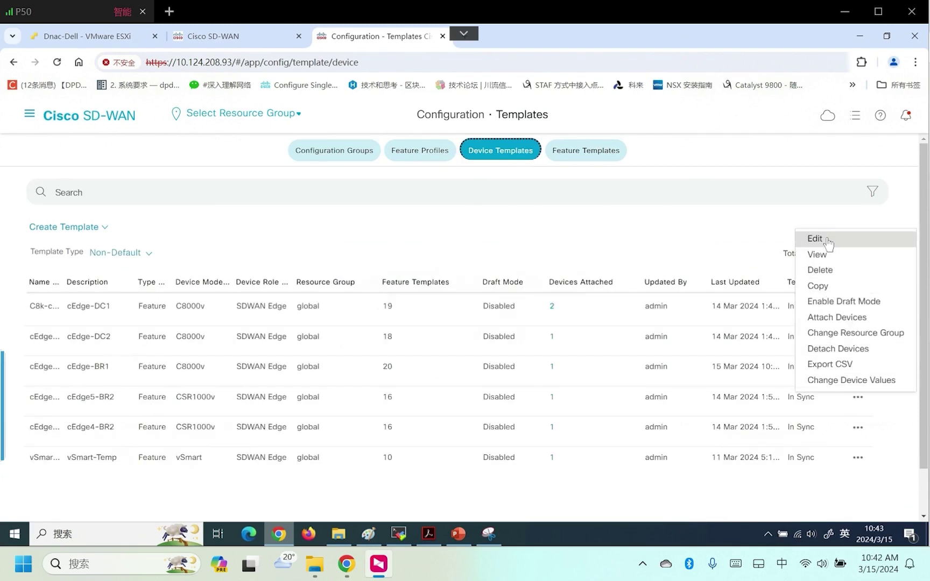
click(827, 241)
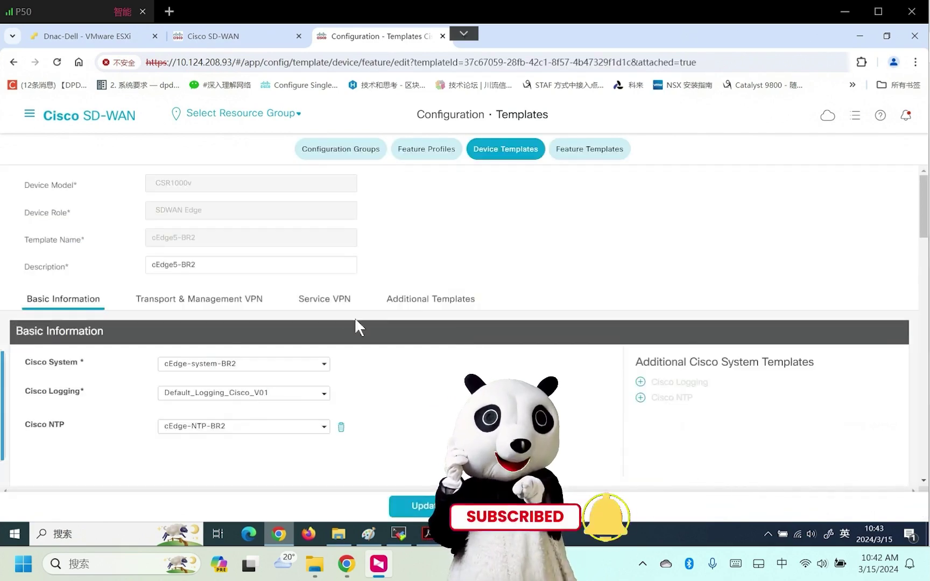
click(326, 300)
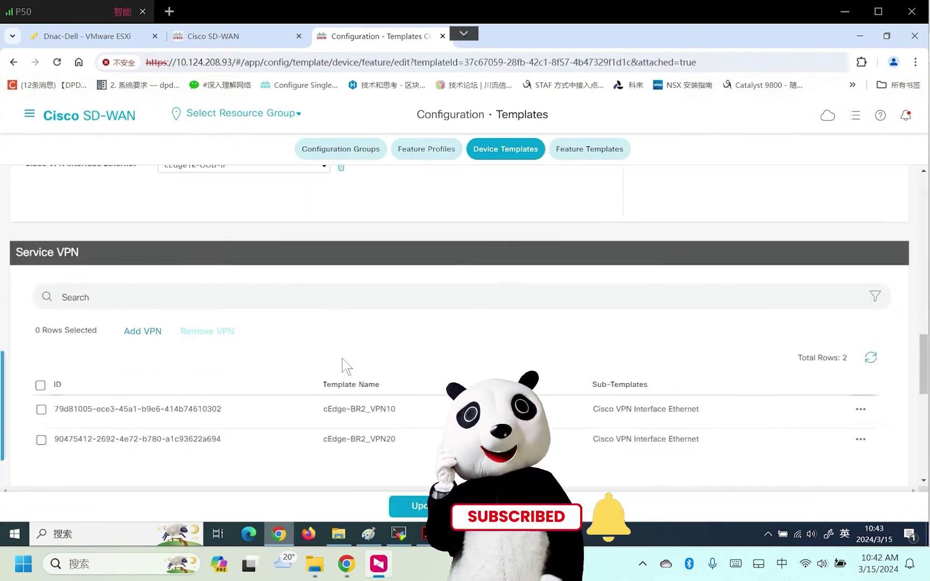
click(149, 337)
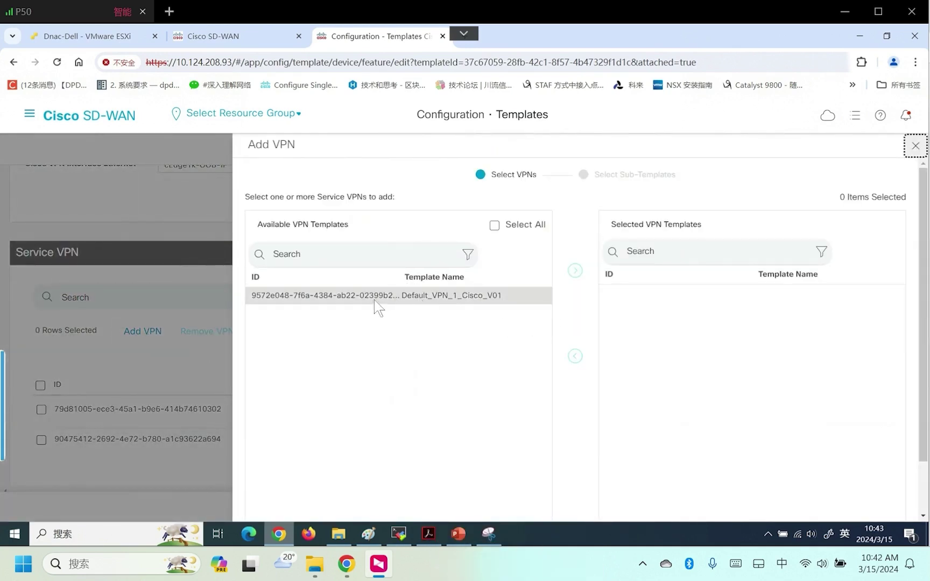
Start a new VPN template named cEdge5-BR2_VPN30, reusing the name as its description
scroll(448, 307, down, 1)
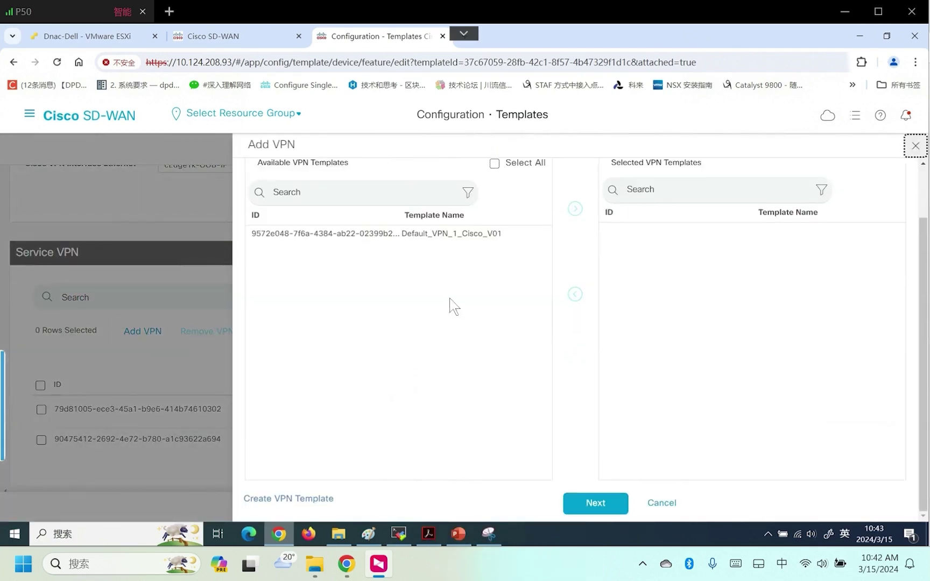
click(297, 499)
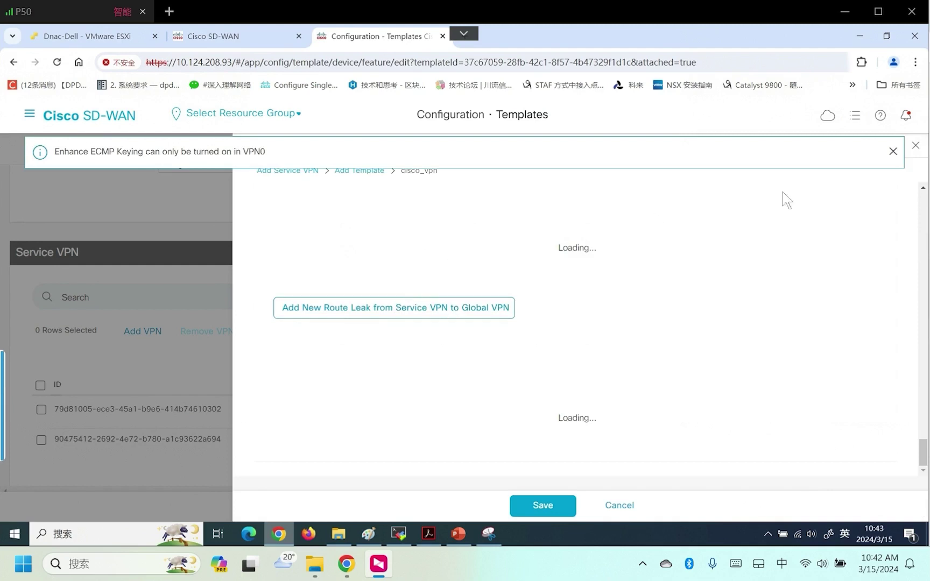
click(893, 152)
click(889, 151)
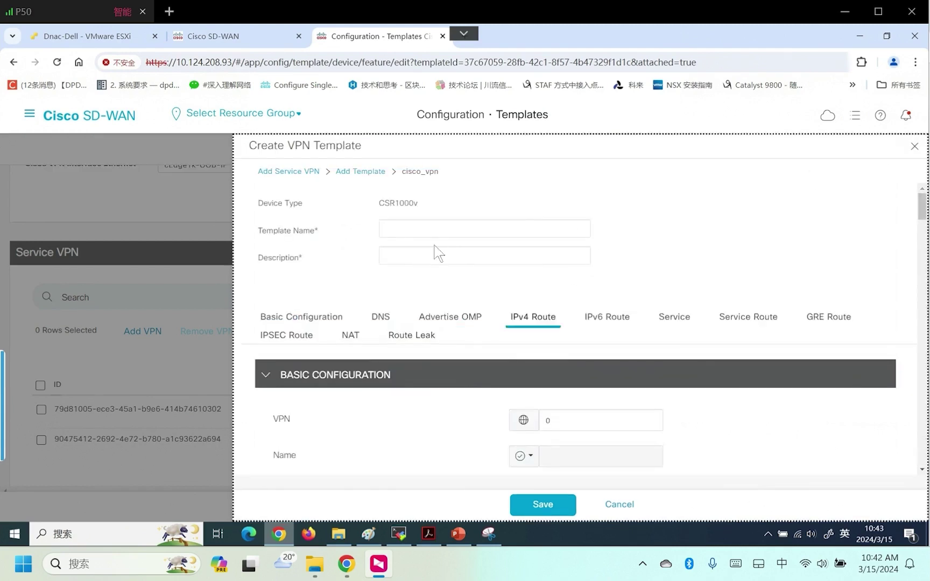
click(429, 231)
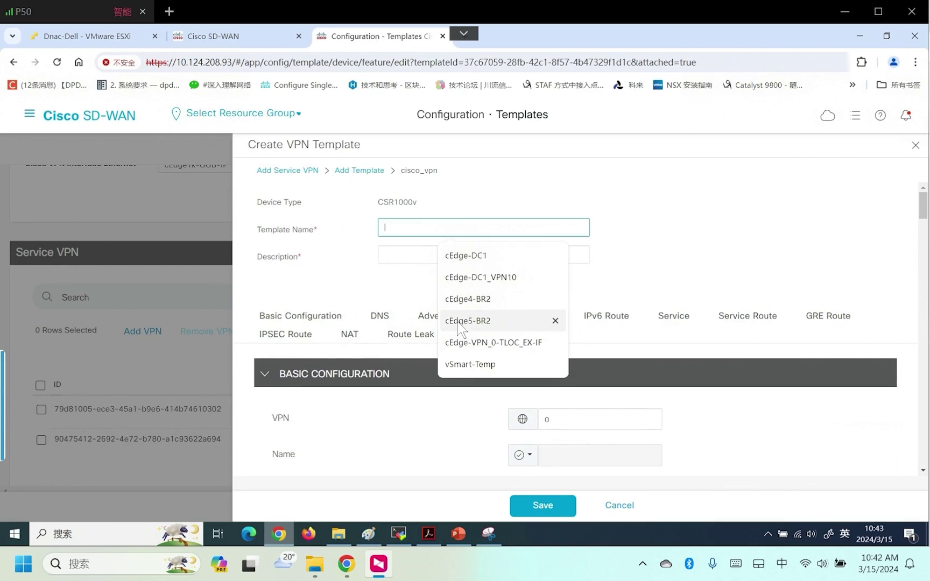
key(Escape)
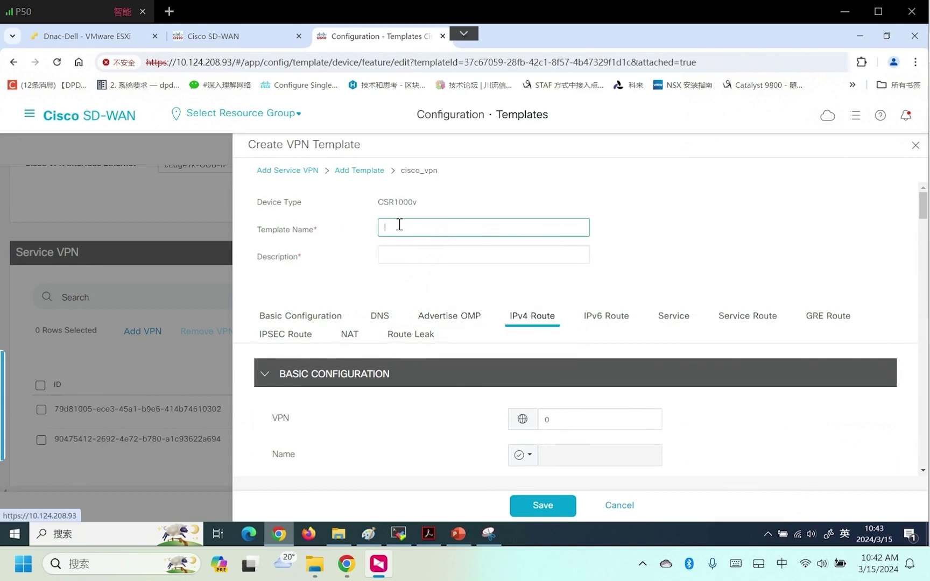
click(411, 227)
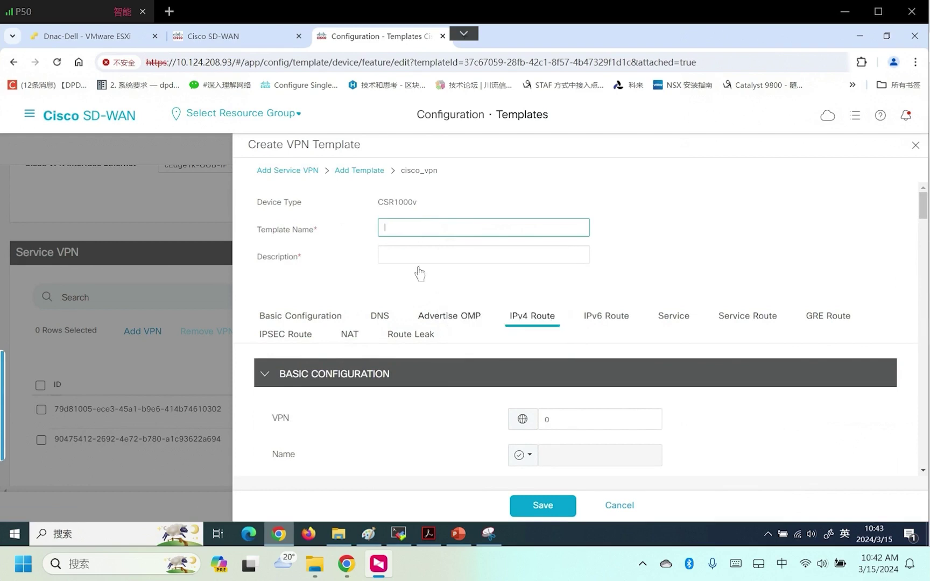
click(404, 221)
click(492, 322)
click(411, 229)
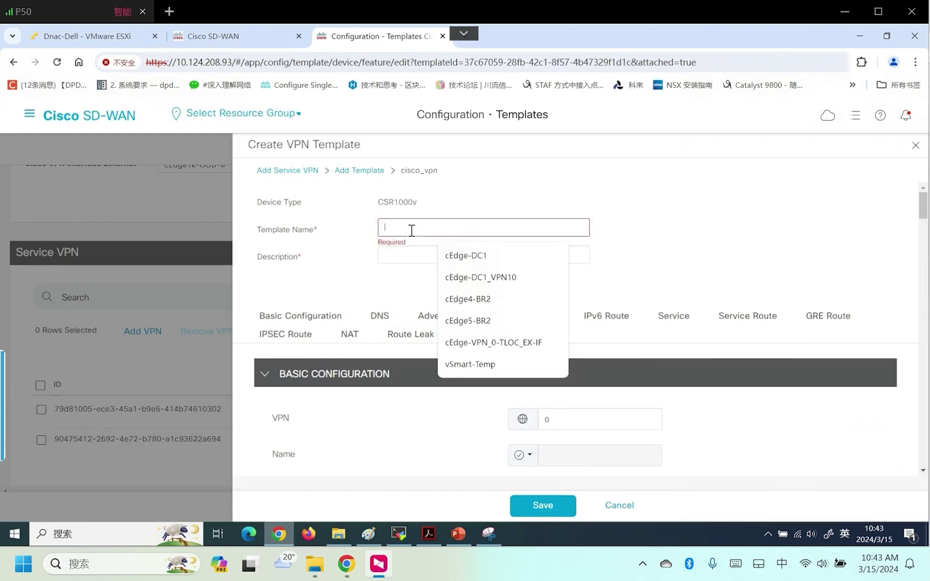
text(cEdge5-BR2_VPN30)
drag(463, 225, 339, 232)
key(ctrl+c)
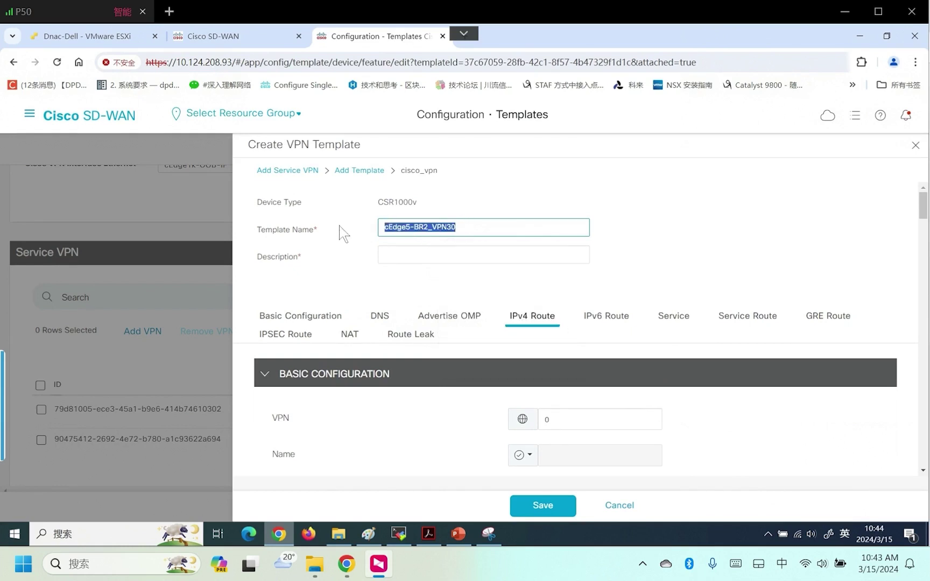
click(404, 256)
key(ctrl+v)
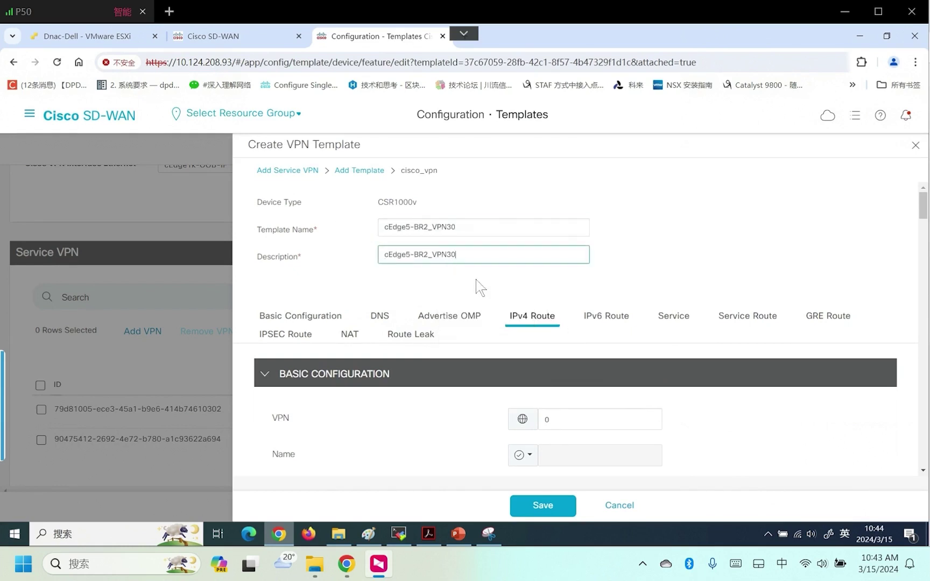
Set VPN number 30 with a global VPN name and save the new VPN template
click(545, 421)
text(30)
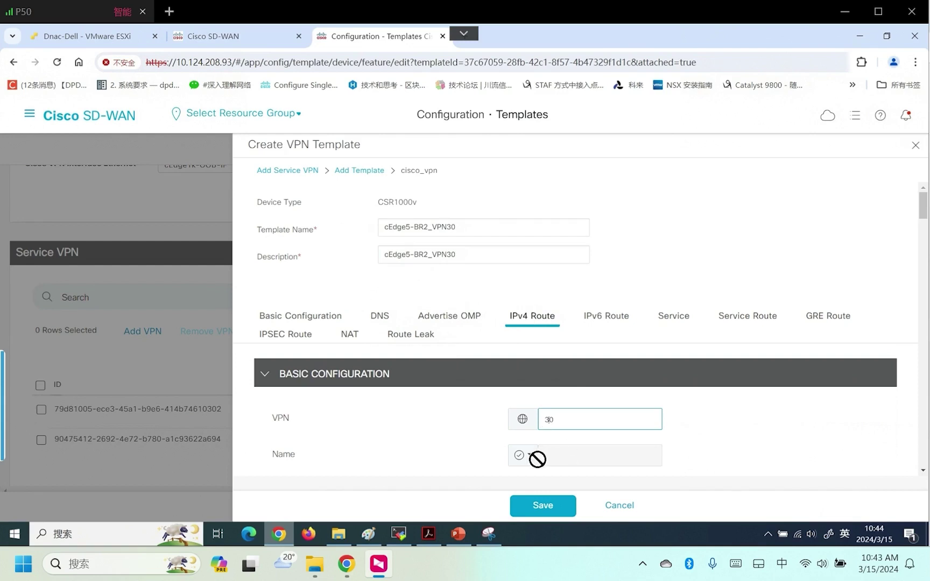
click(522, 455)
scroll(588, 437, down, 3)
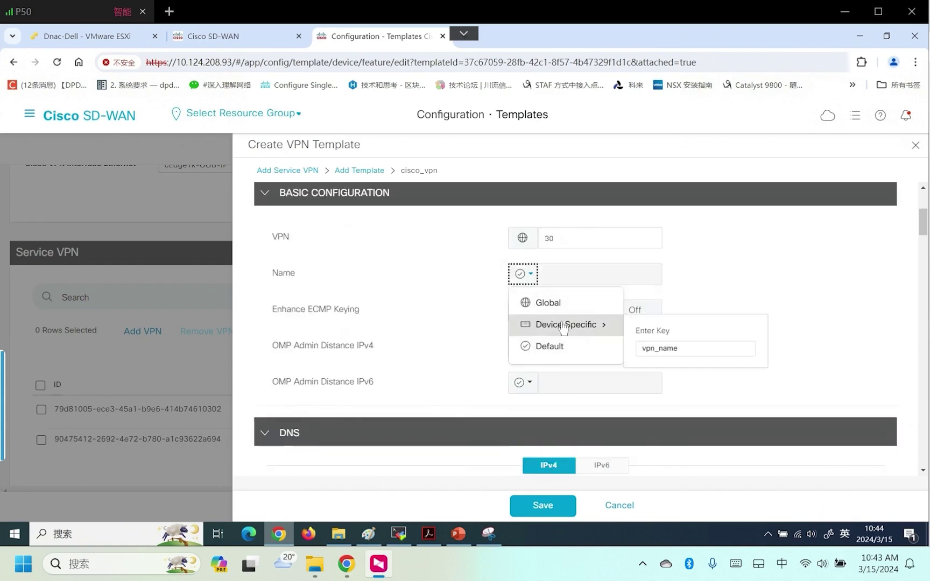
click(548, 303)
click(560, 274)
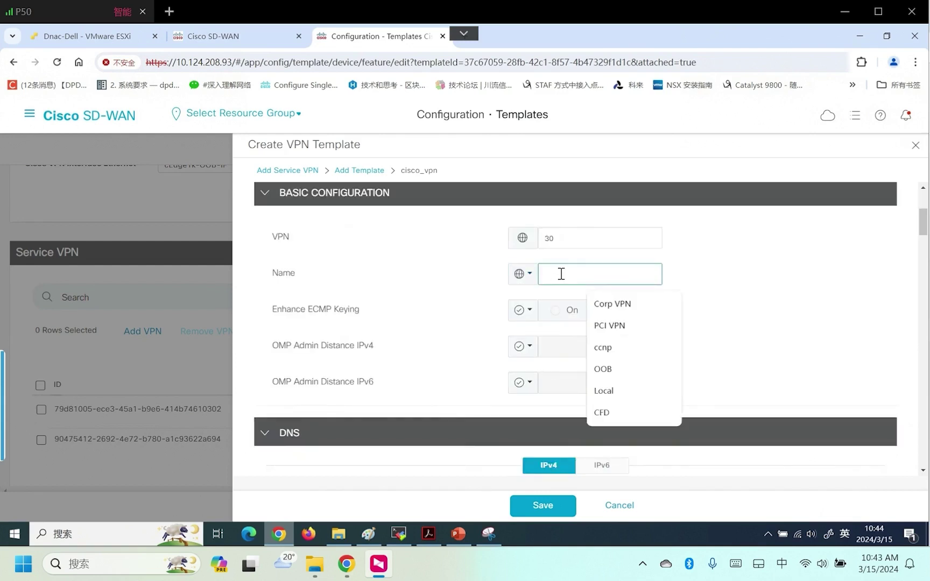
text(GU)
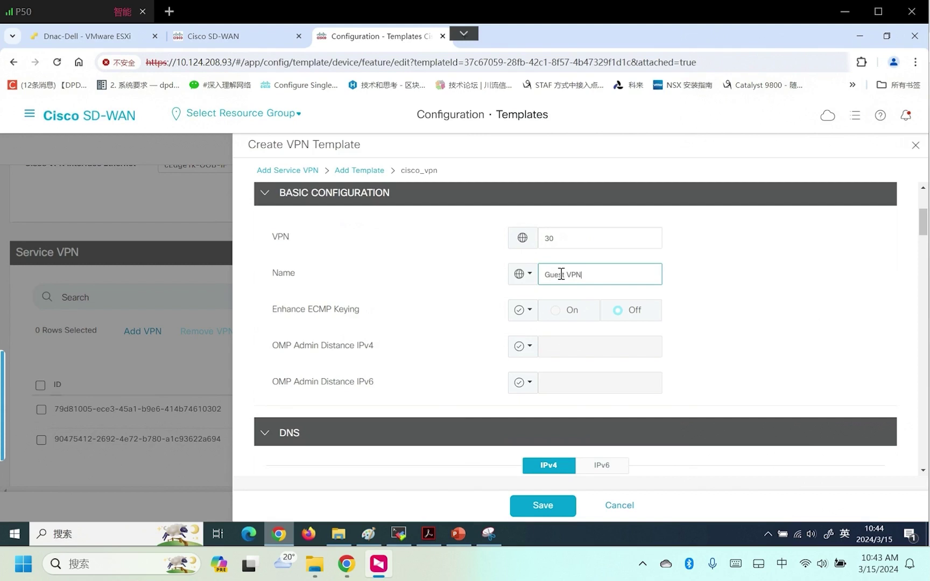
click(548, 506)
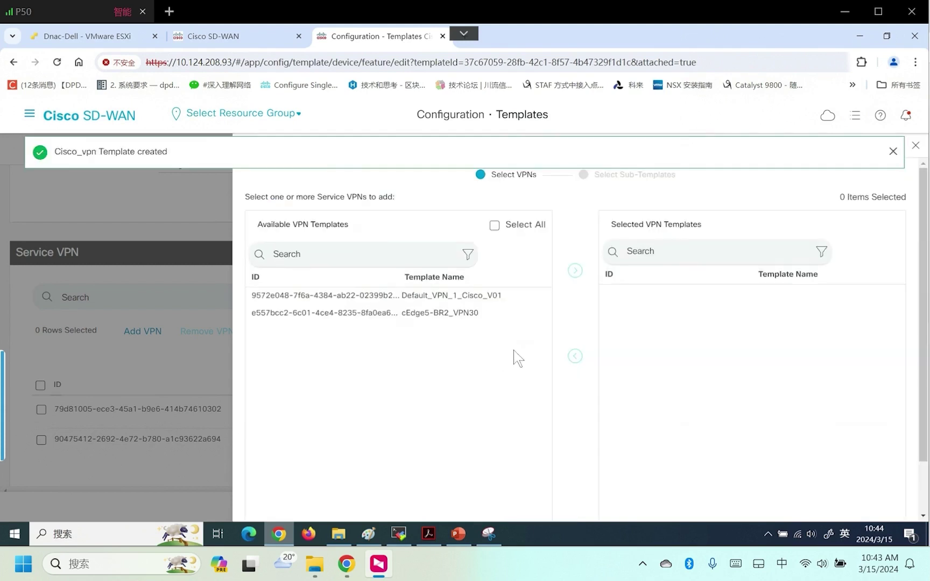
Add cEdge5-BR2_VPN30 as a service VPN and save the cEdge5-BR2 device template
scroll(519, 357, down, 1)
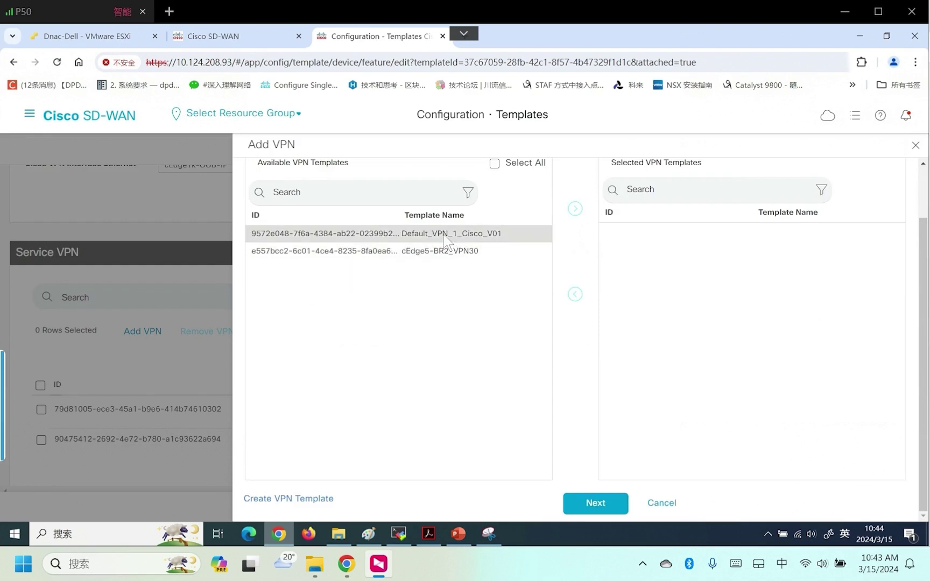
click(595, 505)
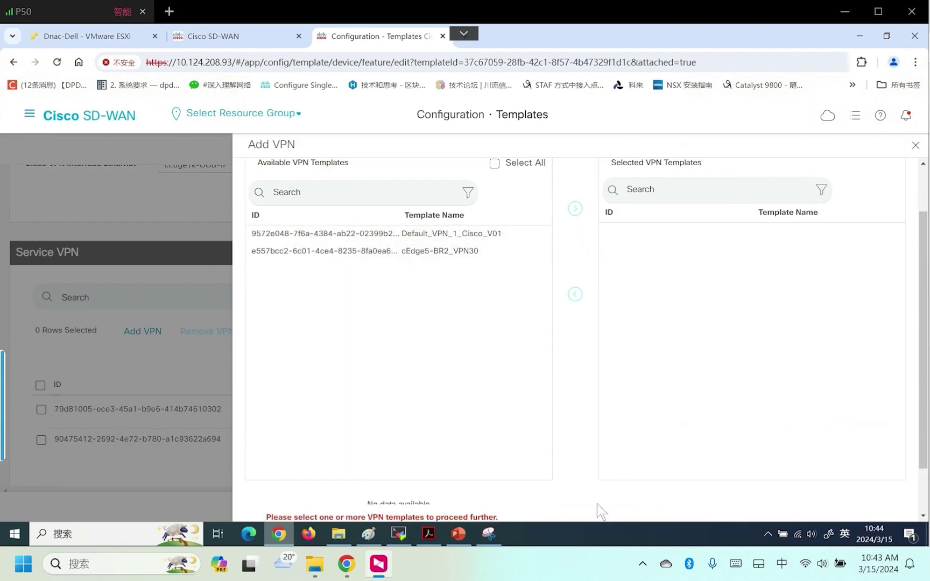
click(478, 250)
scroll(520, 467, down, 1)
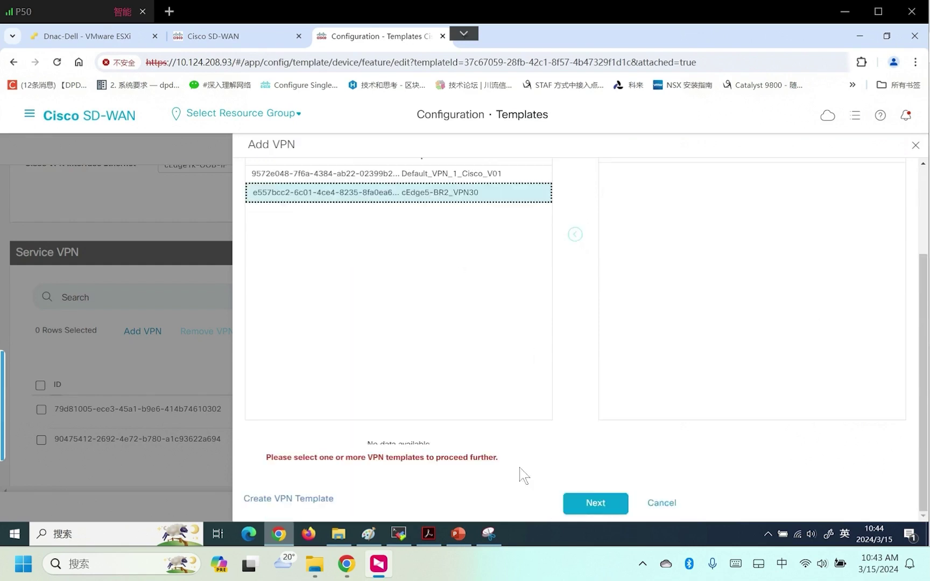
scroll(598, 255, up, 2)
click(575, 270)
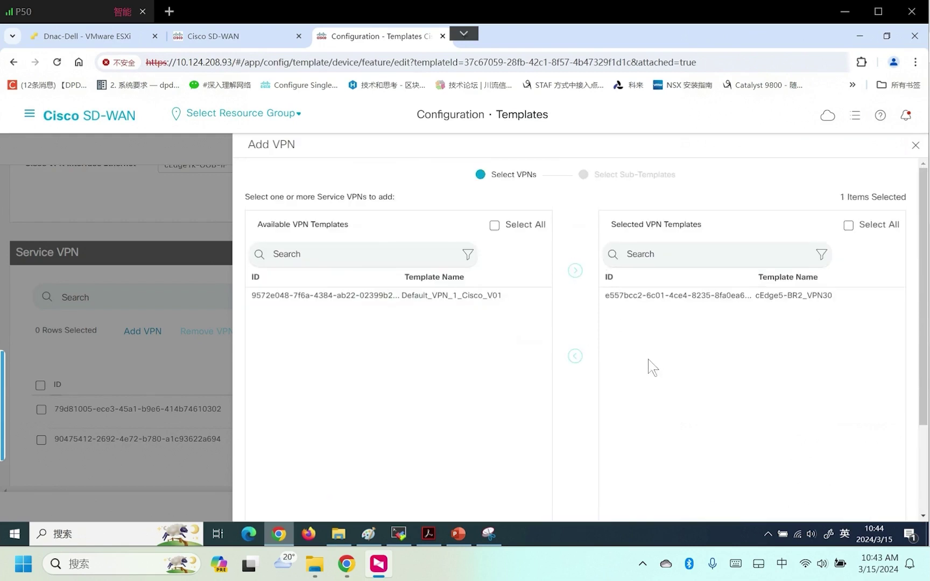
scroll(619, 457, down, 2)
click(597, 506)
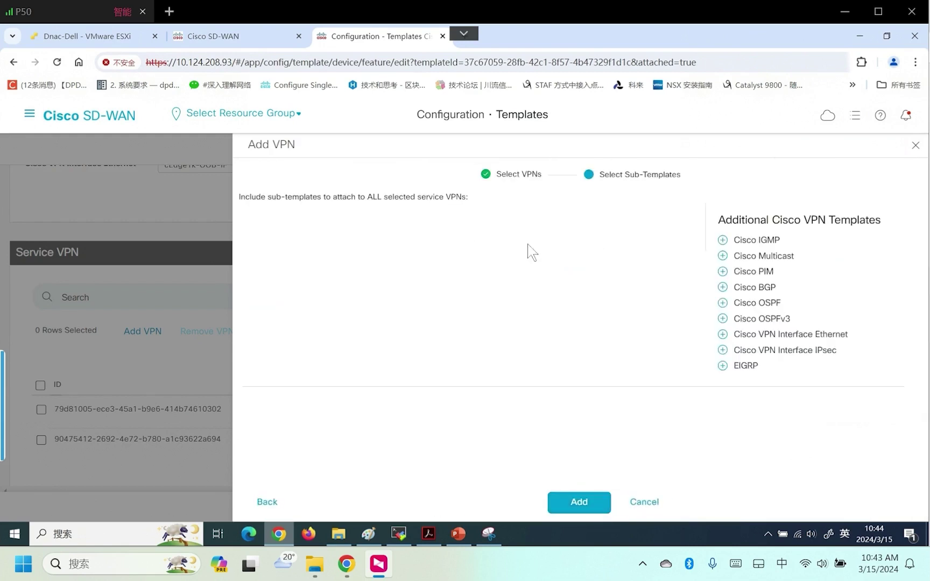
click(580, 507)
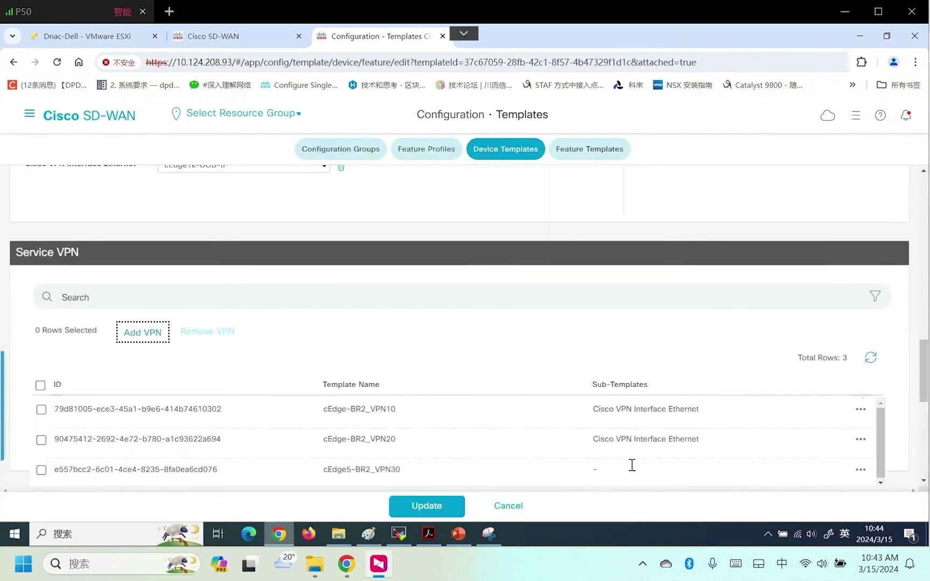
click(434, 506)
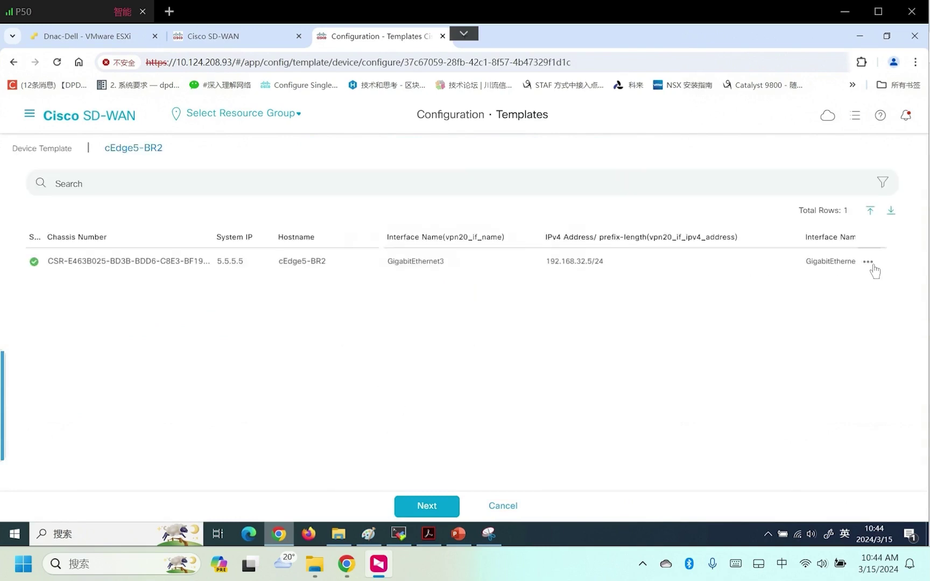
Confirm cEdge5-BR2's template variable values and open its configuration preview
click(867, 263)
click(868, 287)
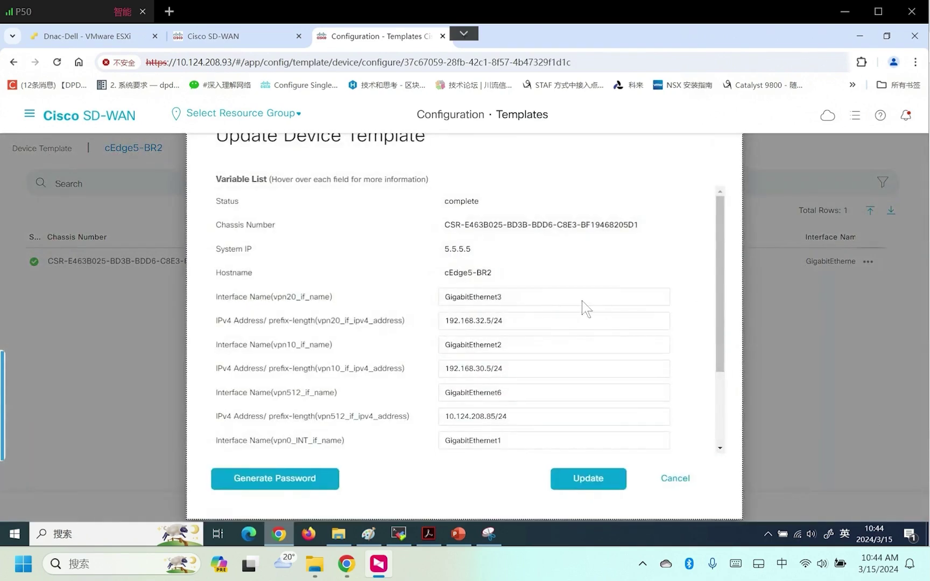
scroll(585, 308, down, 3)
click(585, 479)
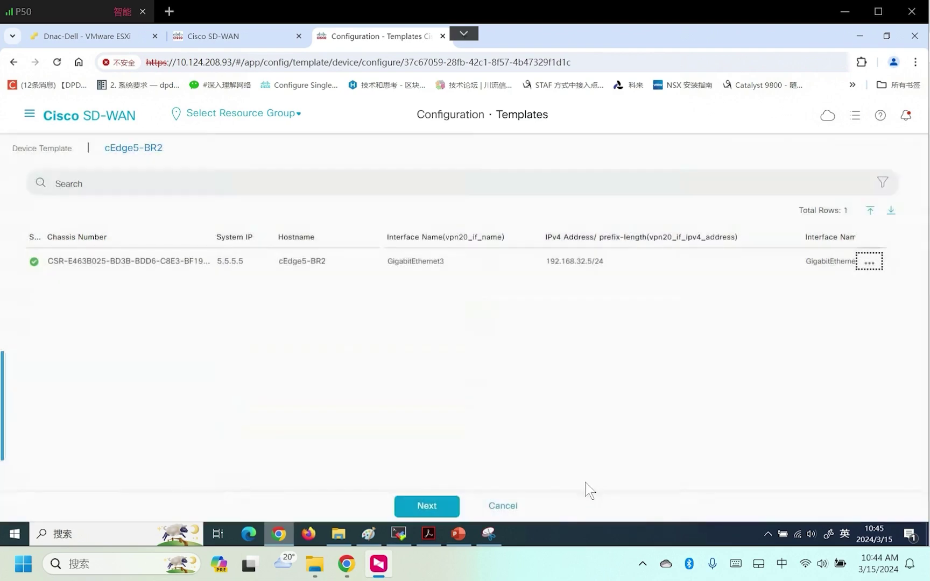
mouse_move(431, 514)
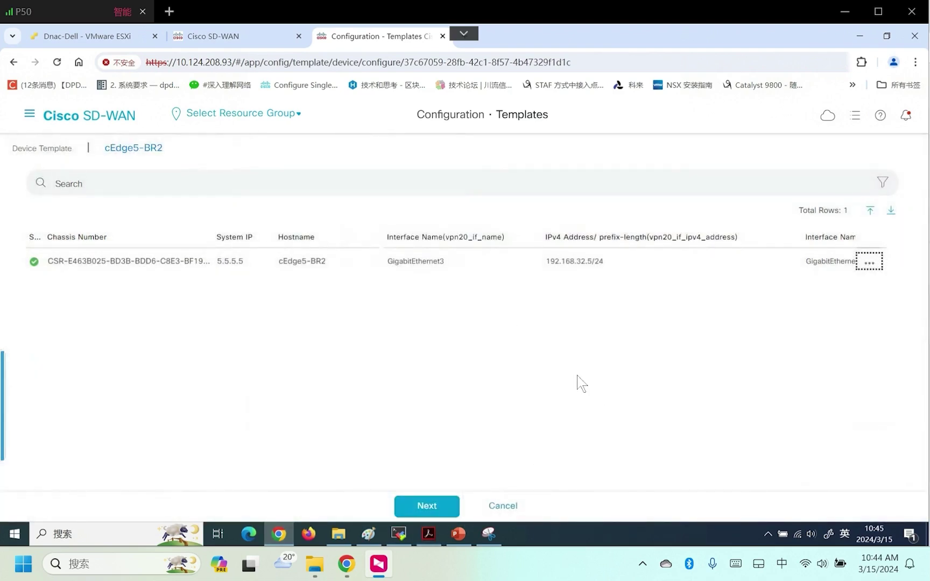
click(436, 507)
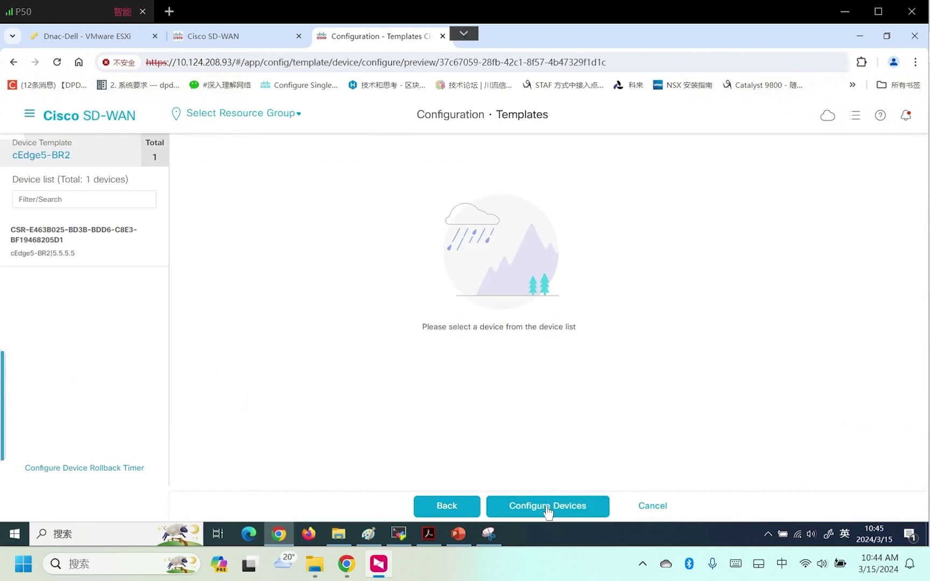
Push the template to cEdge5-BR2 and refresh its expanded status row until it shows Success
click(546, 506)
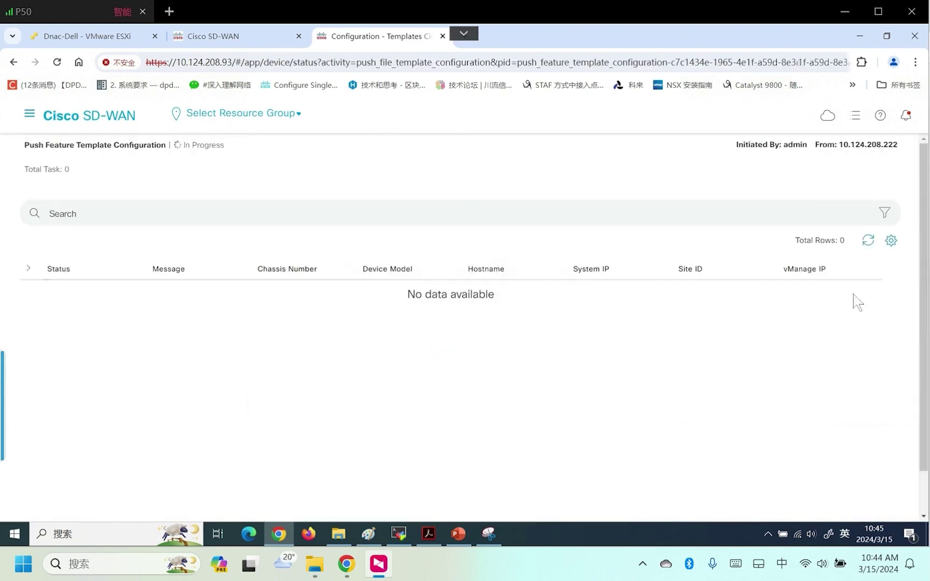
click(867, 241)
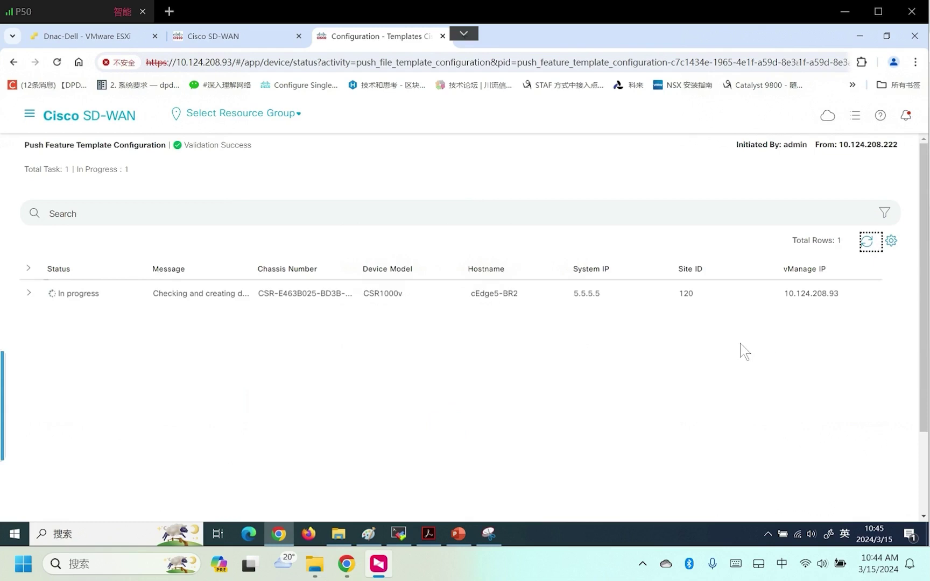
click(28, 292)
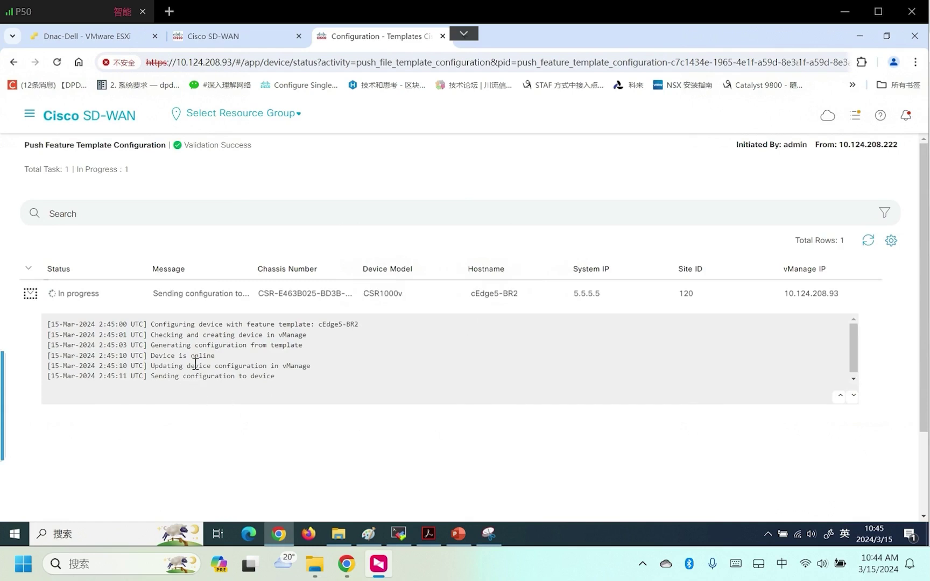
click(867, 241)
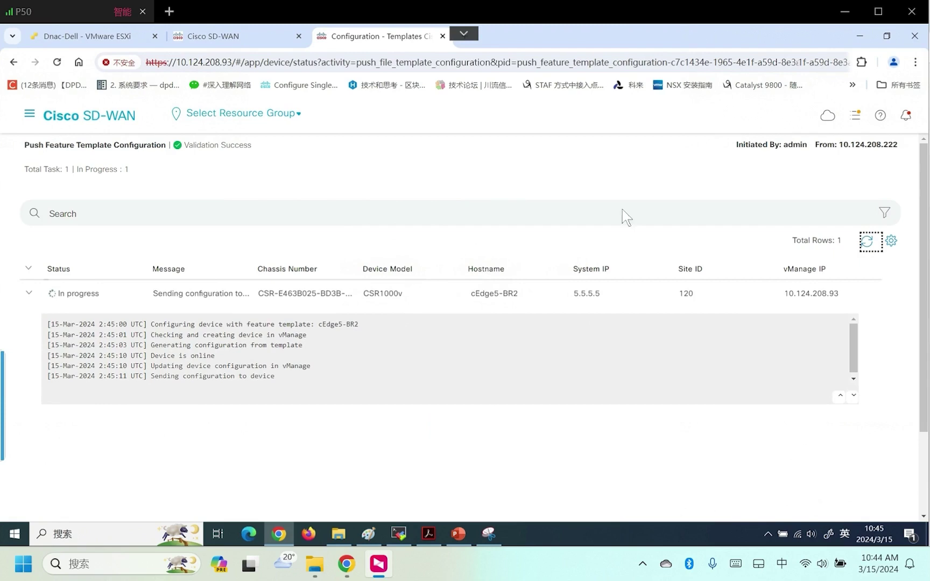
click(868, 241)
click(866, 243)
click(866, 243)
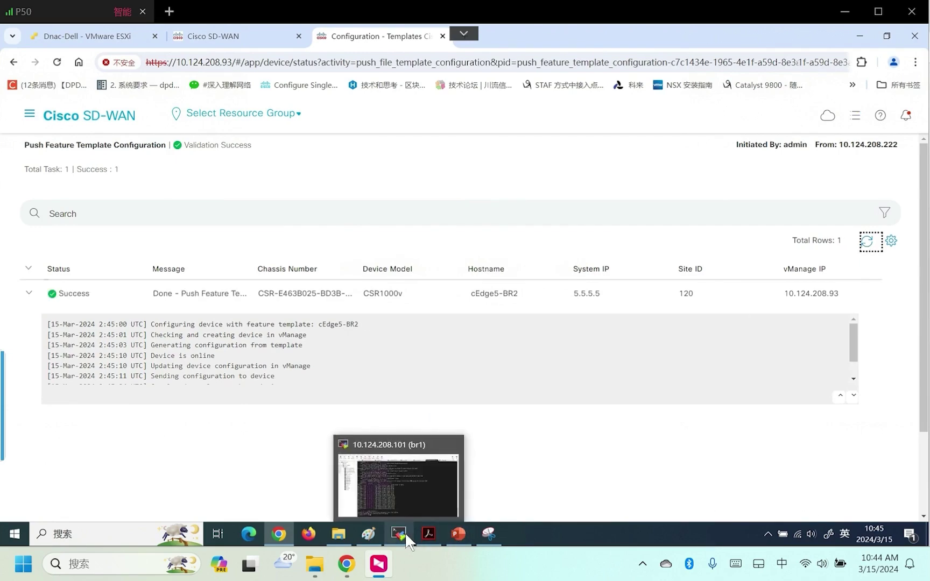
In the cEdge5-BR2 session, run 'show ip rout vrf 30' and copy the 192.168.21.0 prefix
click(405, 533)
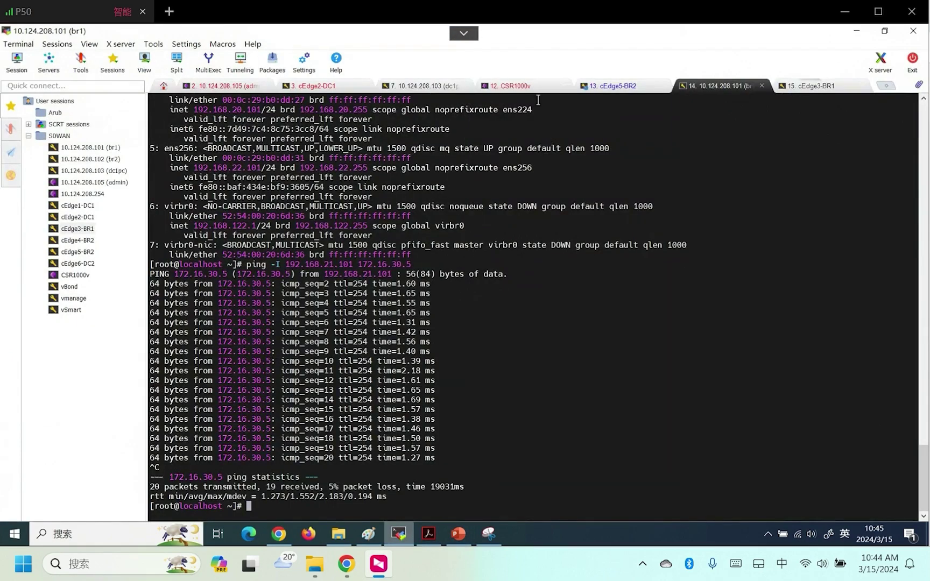
click(613, 87)
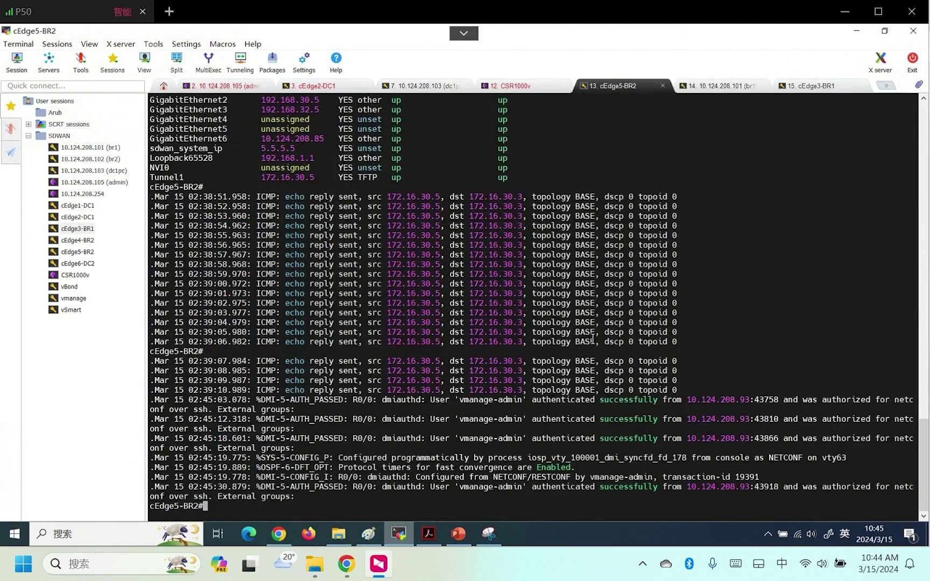
key(Return)
text(show ip rout vrf)
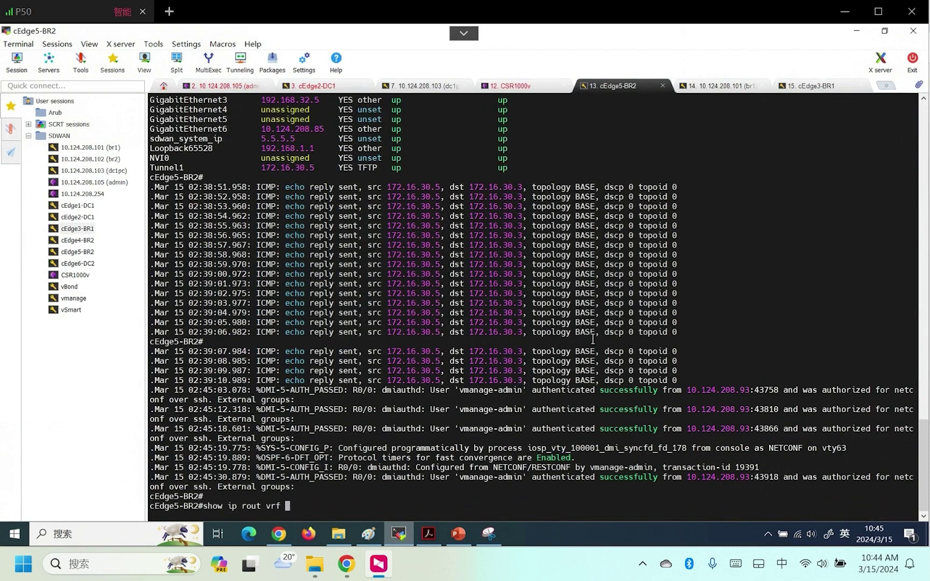
text( 30)
key(Return)
key(Return)
key(Return)
key(Return)
key(Return)
key(Return)
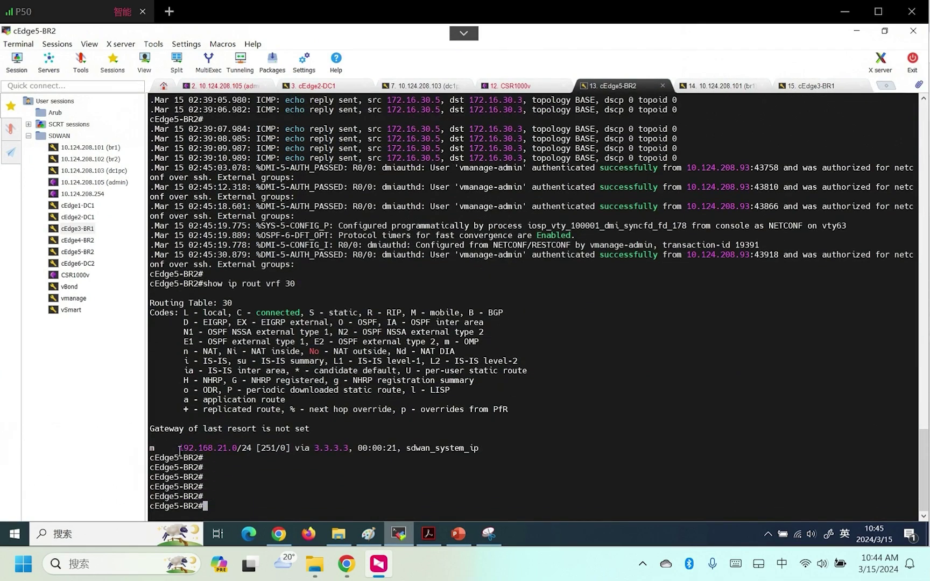
drag(180, 450, 233, 448)
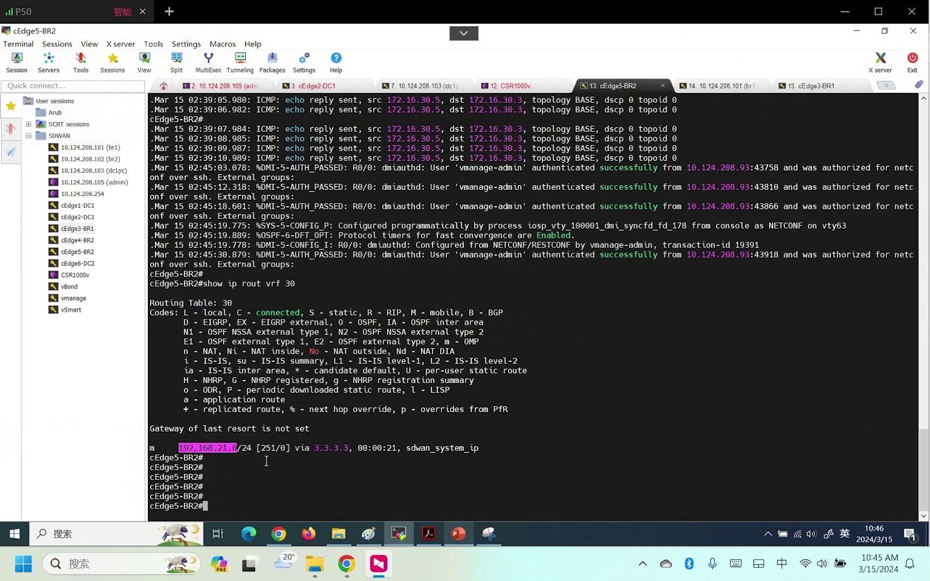
Start adding a new centralized policy from Configuration > Policies
click(279, 534)
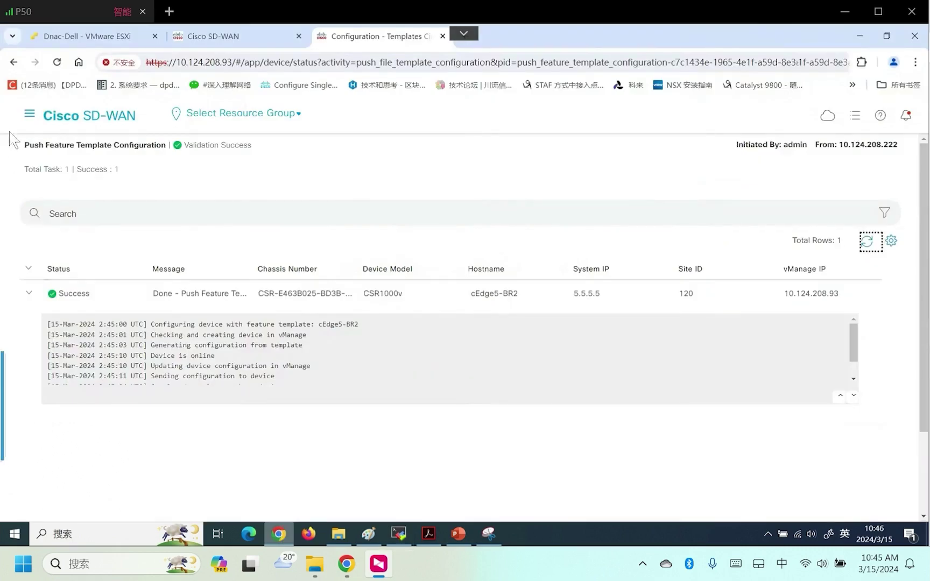
click(28, 115)
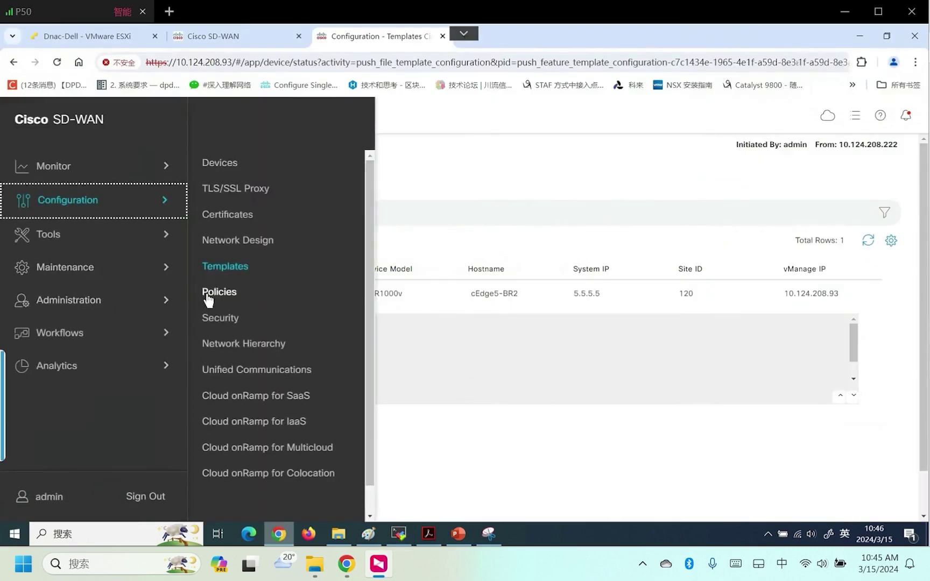
click(210, 294)
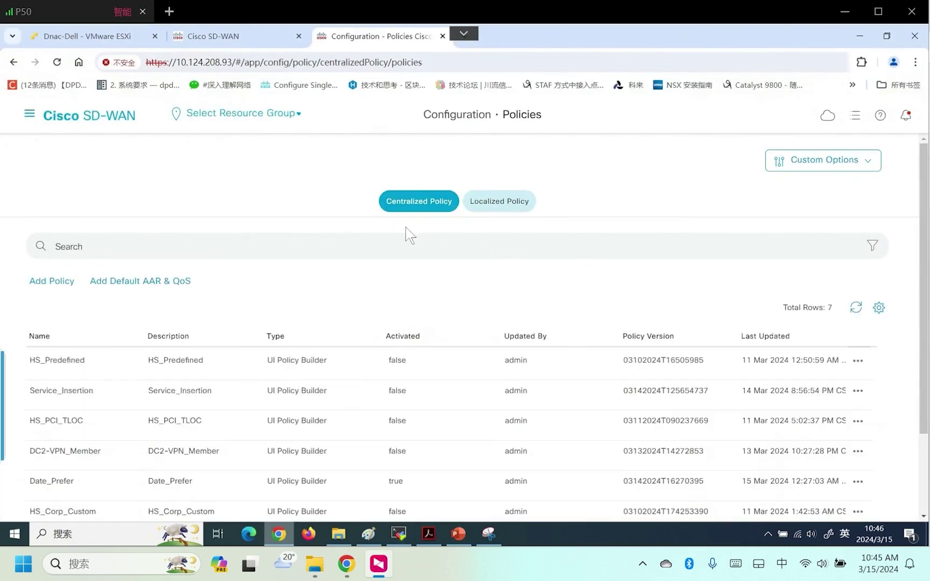
click(52, 281)
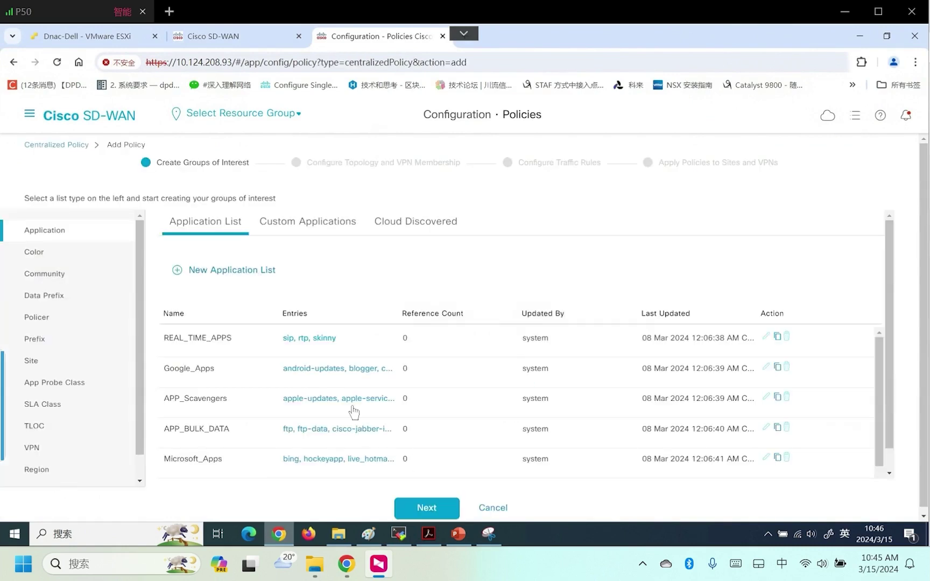
Create the VPN list Guest_VPN30 containing VPN 30
scroll(75, 409, down, 1)
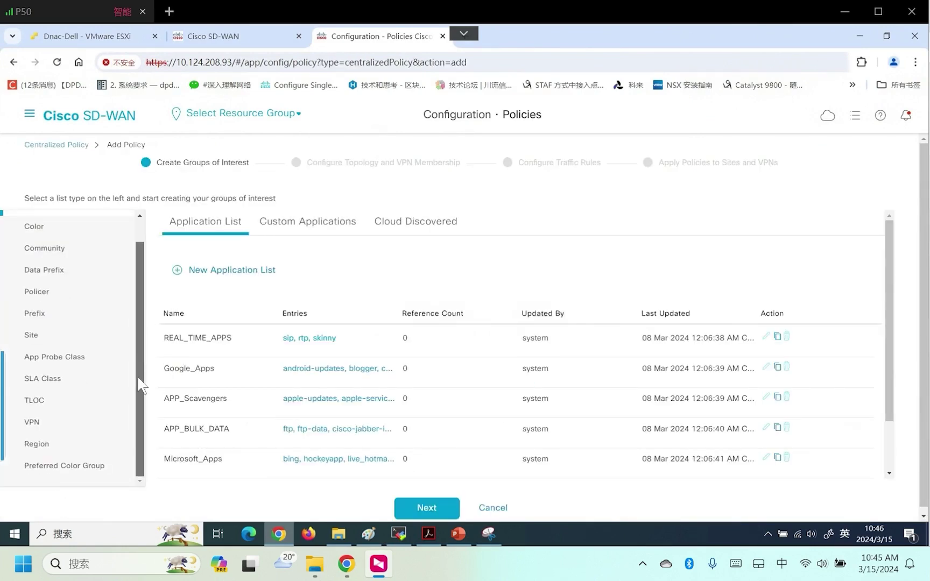
click(56, 425)
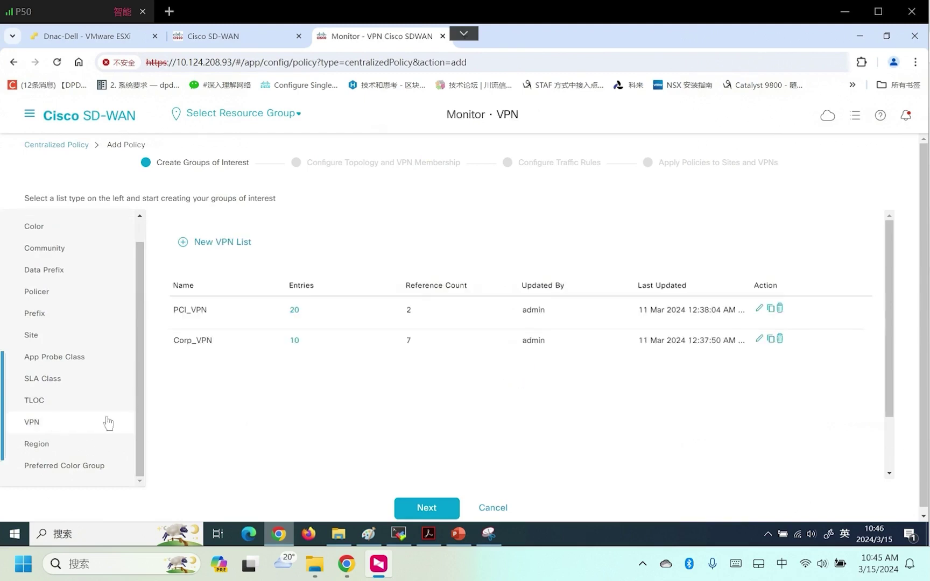
click(225, 243)
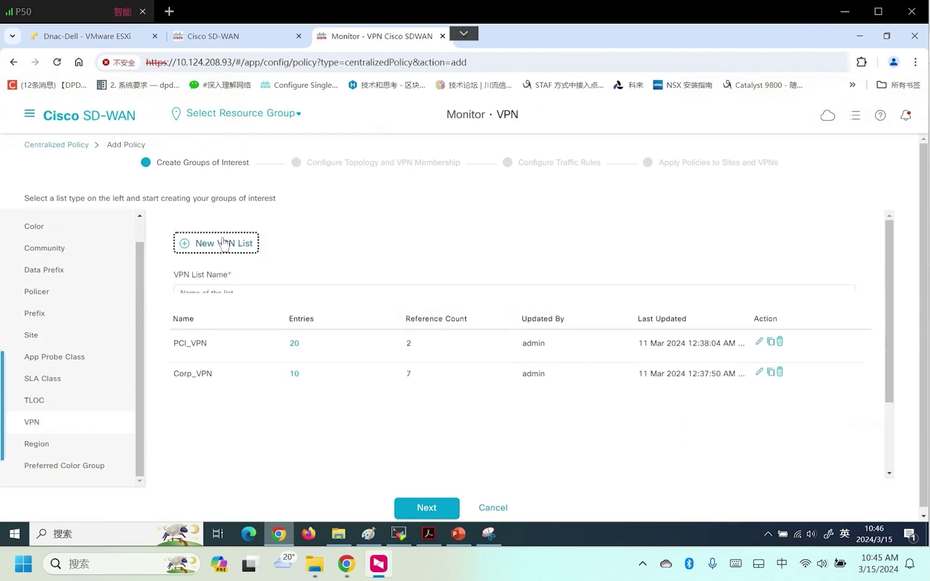
click(240, 292)
text(GU)
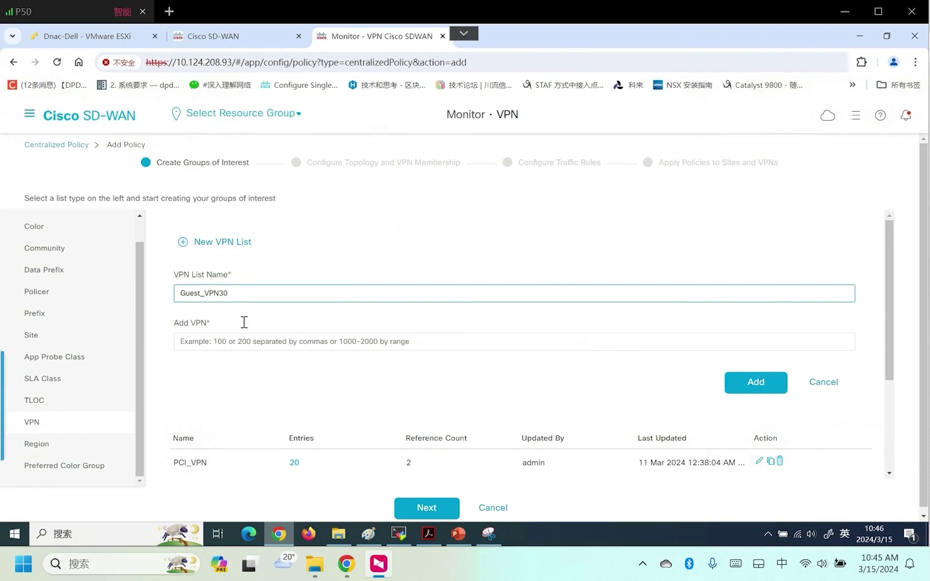
click(233, 343)
text(30)
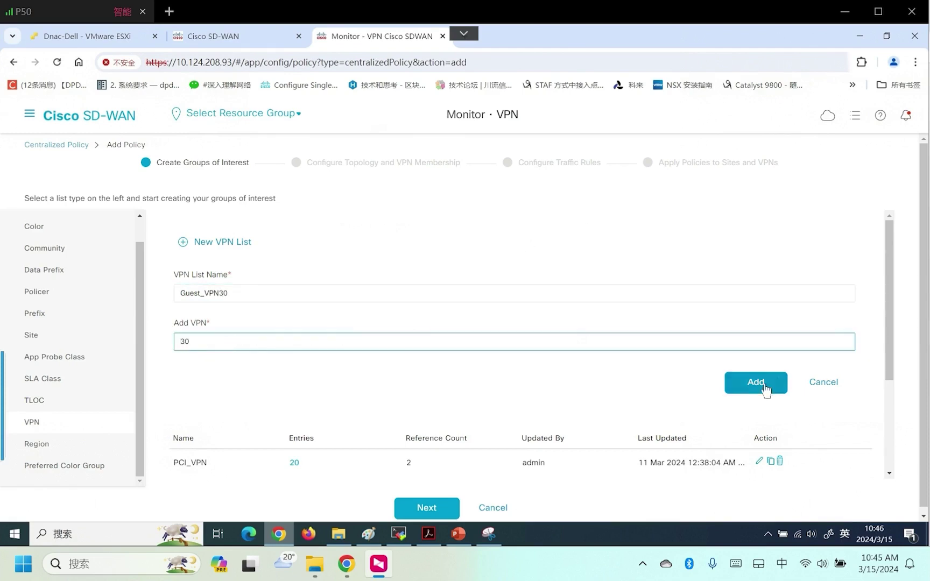
click(755, 383)
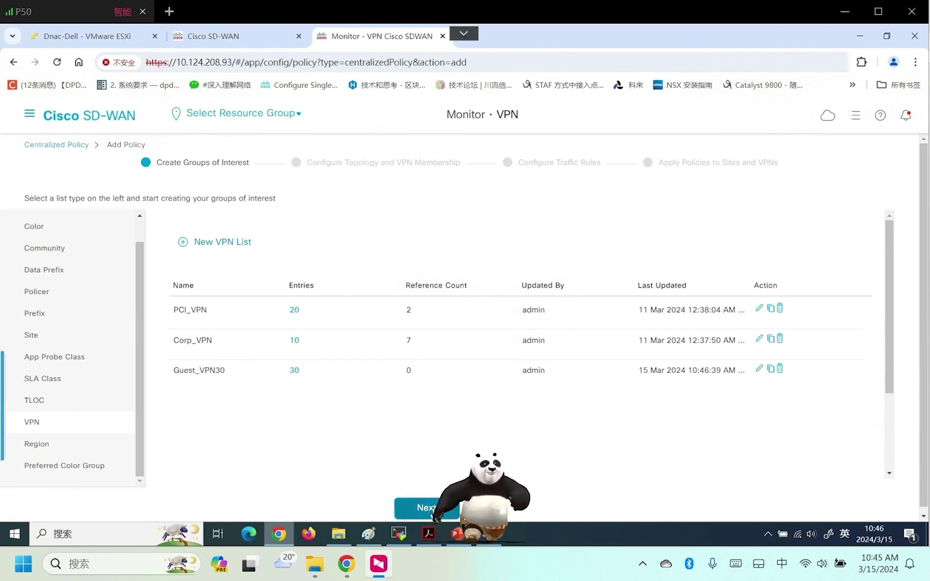
Start a custom control policy named Reject_VPN30 with the description Reject_VPN30
click(423, 506)
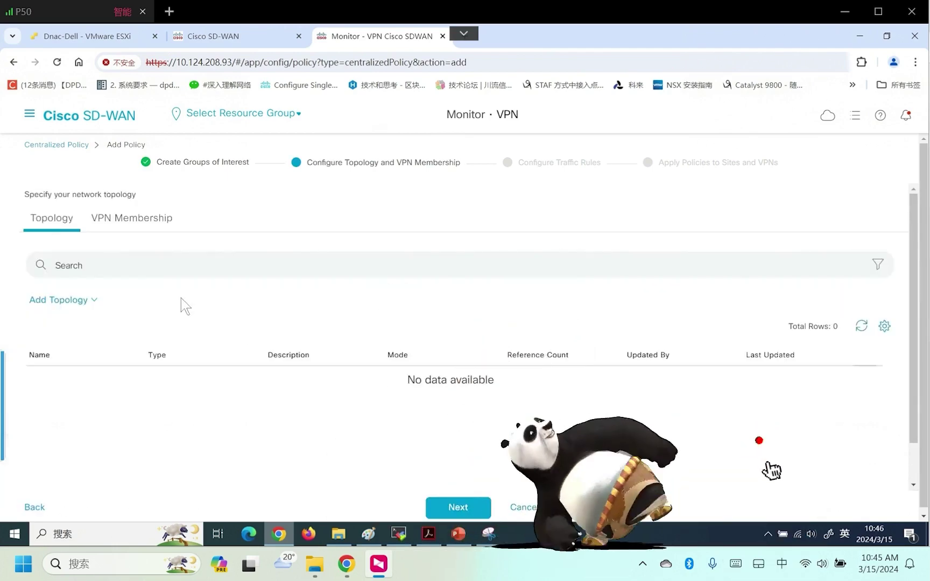
click(89, 301)
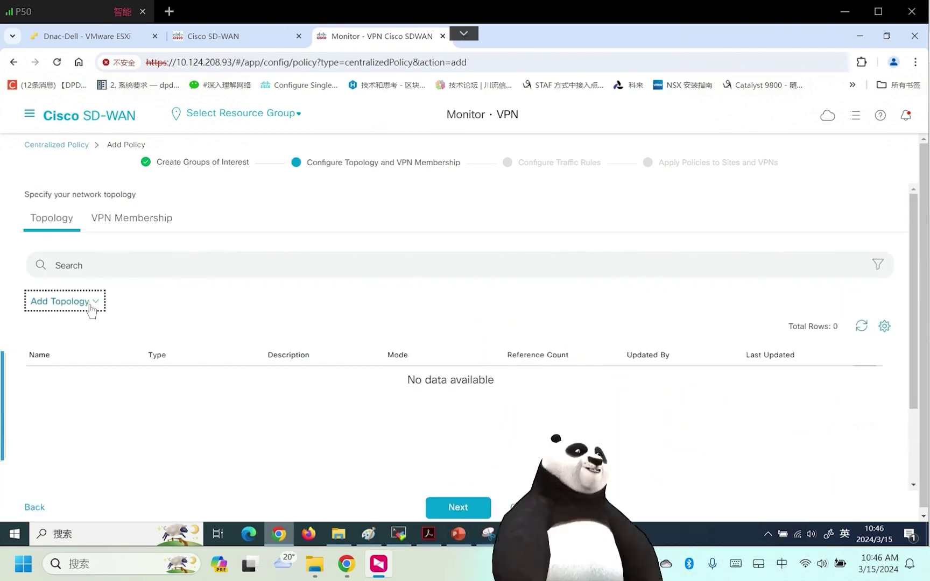
click(89, 315)
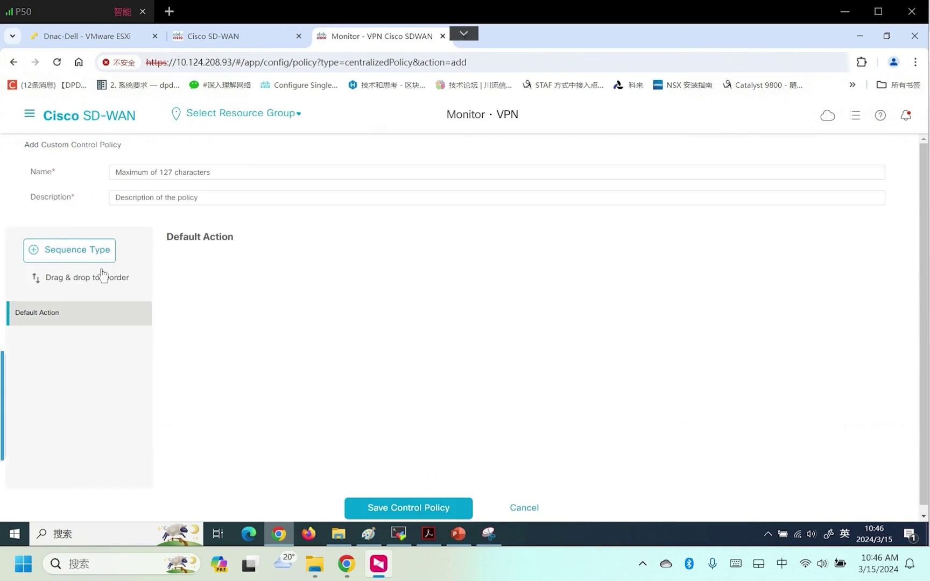
click(148, 175)
text(192.168.21.0)
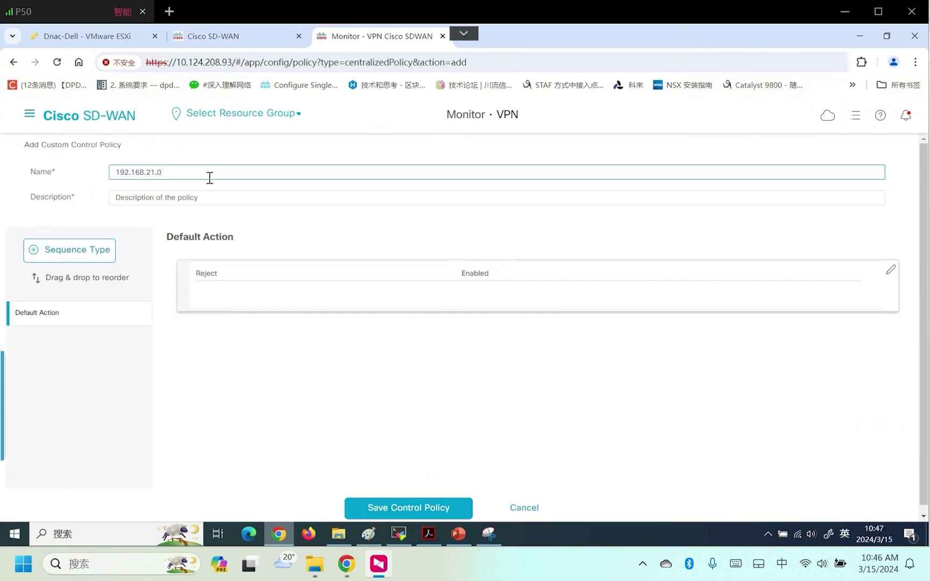
drag(199, 174, 45, 171)
text(Reject_VPN30)
drag(179, 173, 91, 168)
key(ctrl+c)
click(162, 197)
key(ctrl+v)
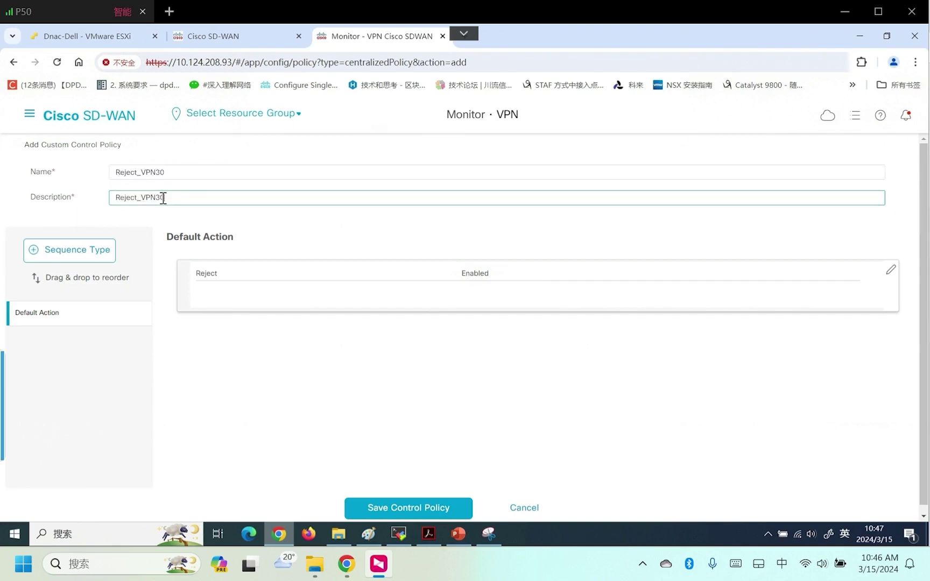
Change the policy's default action to Accept and bring up the Route/TLOC sequence choice
click(86, 322)
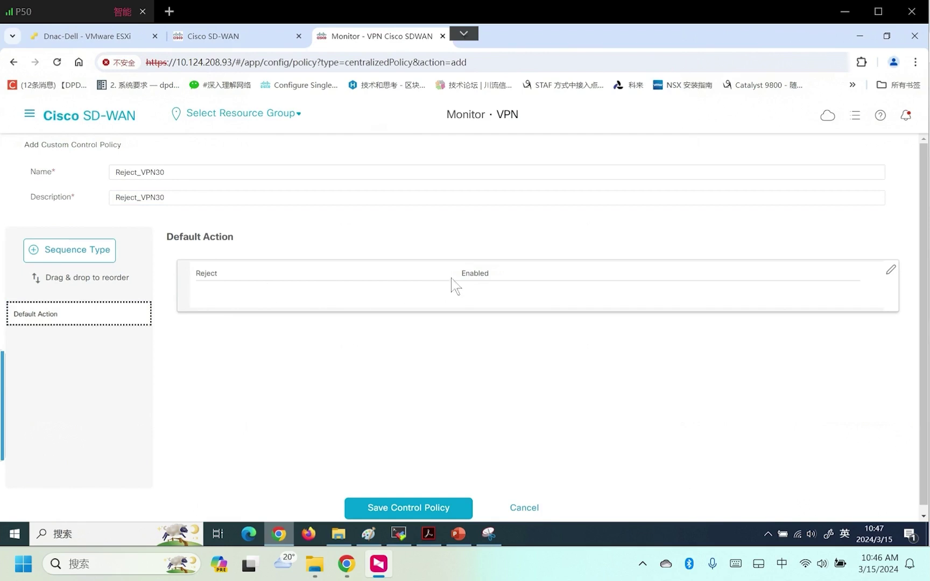
click(890, 270)
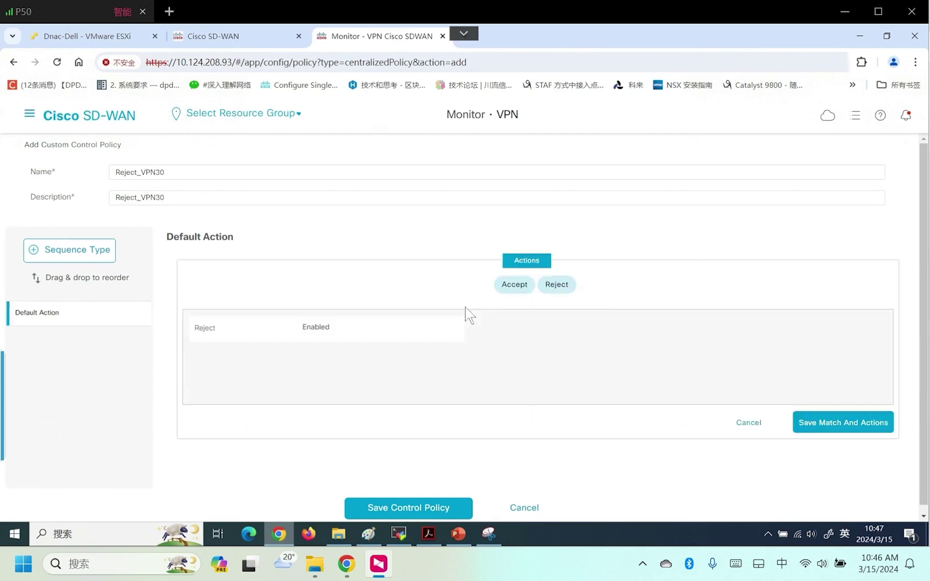
click(509, 291)
click(815, 426)
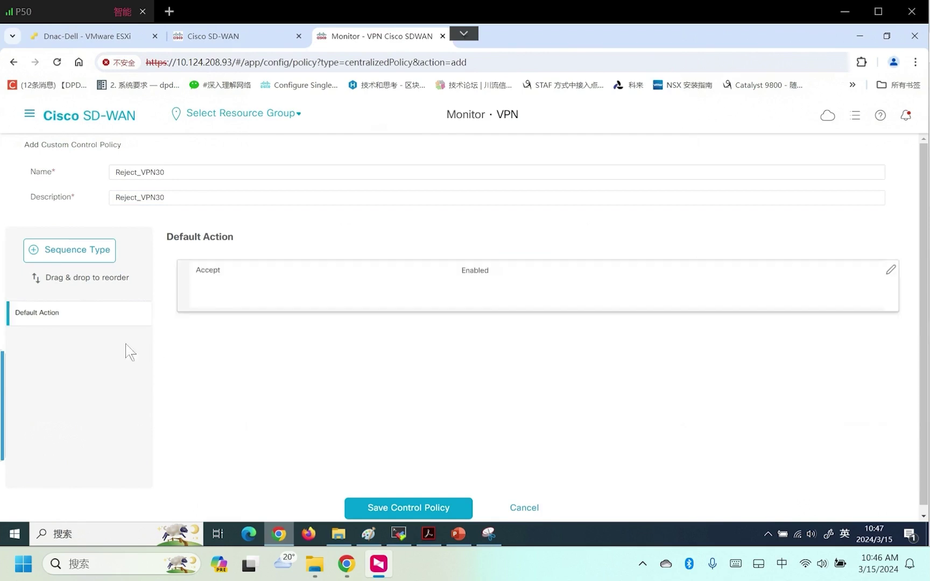
click(104, 261)
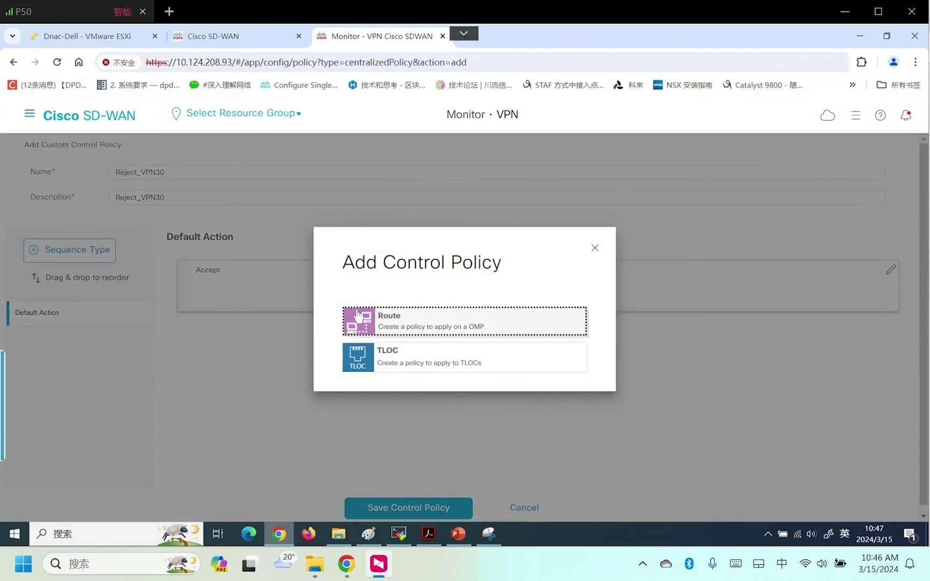
Add a route sequence rule matching VPN list Guest_VPN30 with action Reject
click(358, 315)
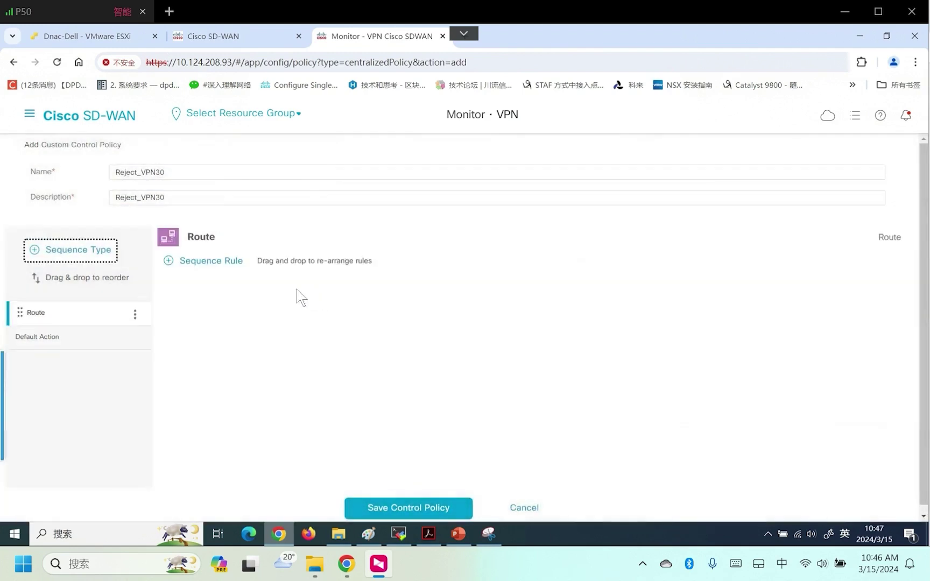
click(211, 264)
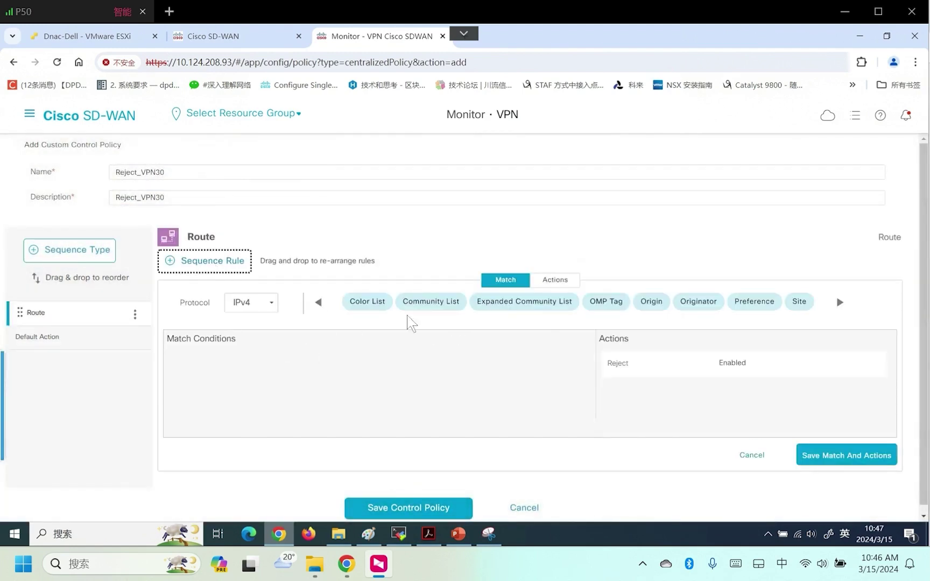
click(840, 303)
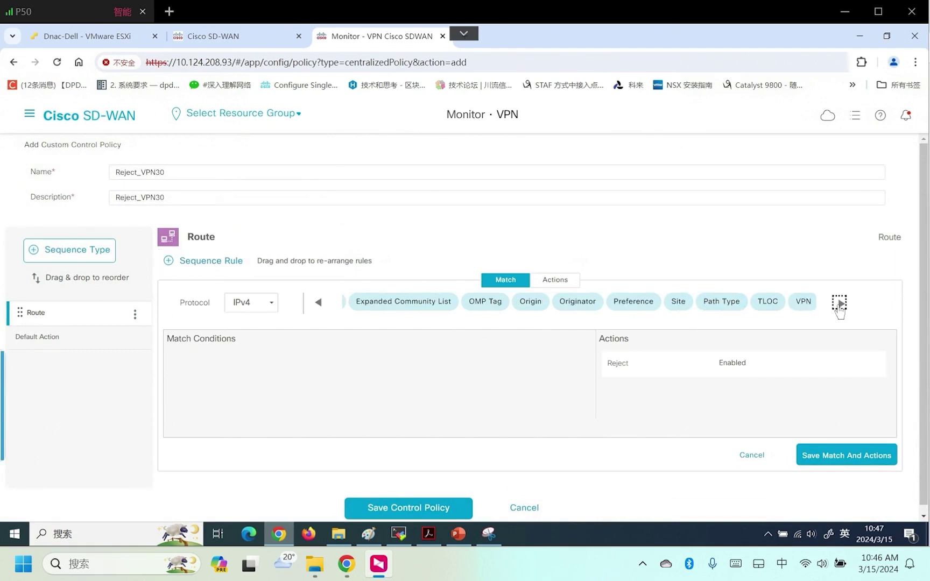
click(803, 302)
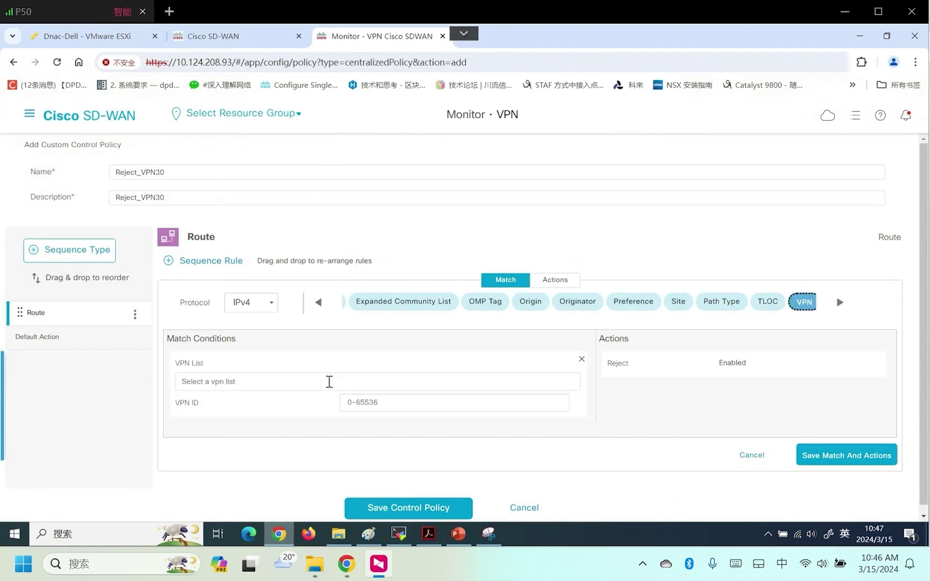
click(218, 380)
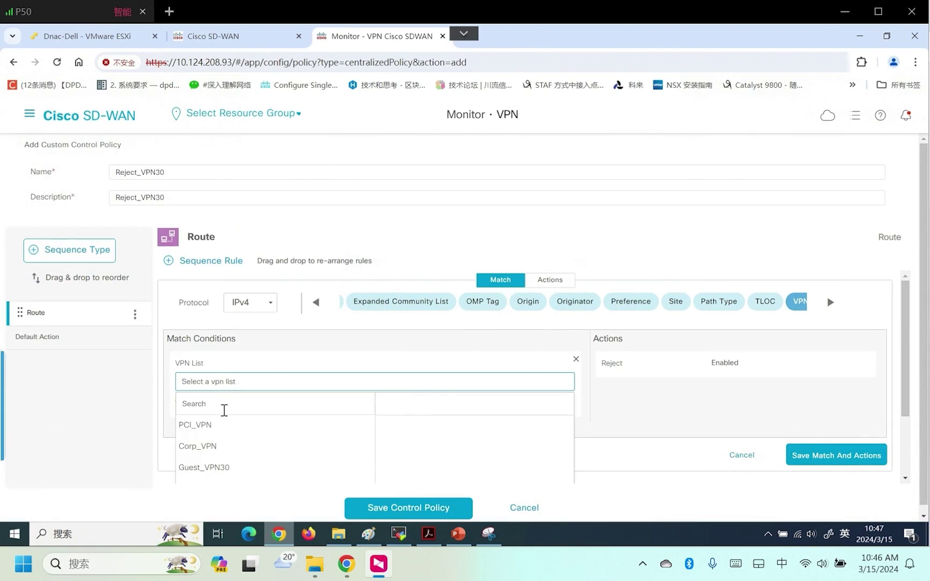
click(221, 467)
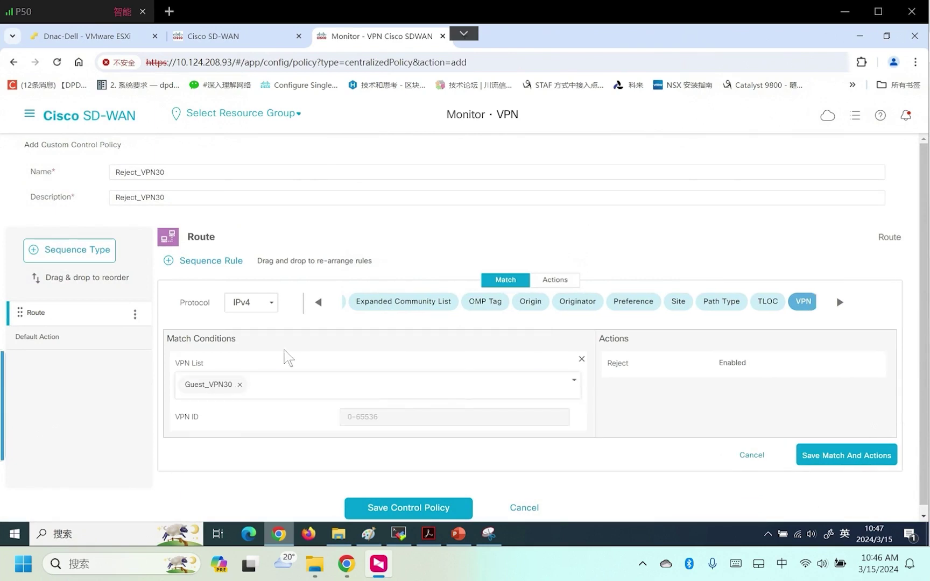
click(557, 282)
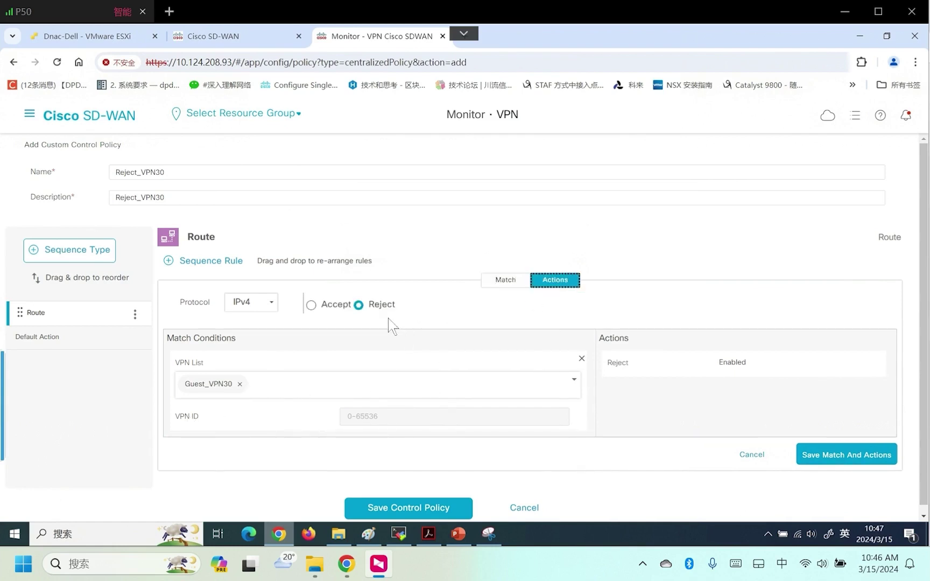
click(834, 456)
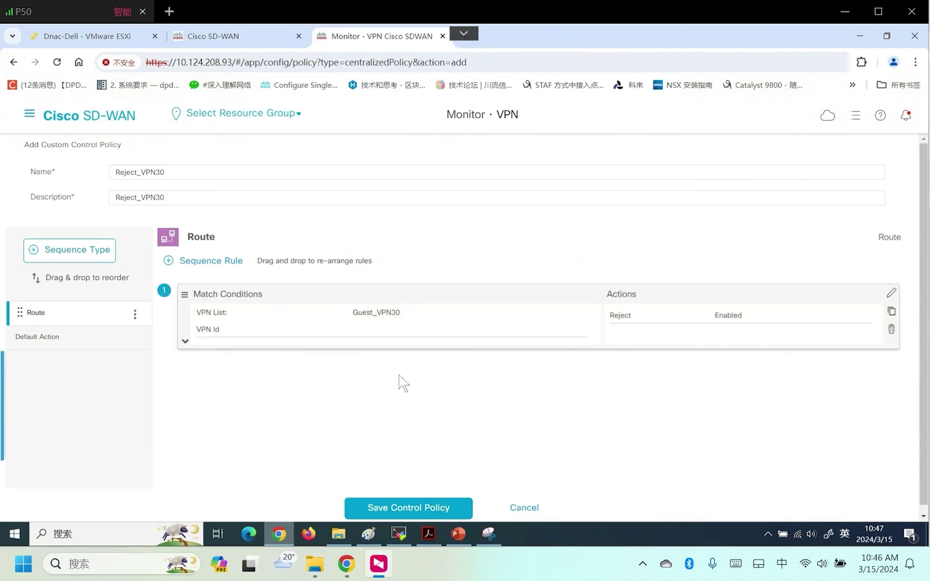
Save the Reject_VPN30 control policy and advance to the apply-to-sites step
click(433, 514)
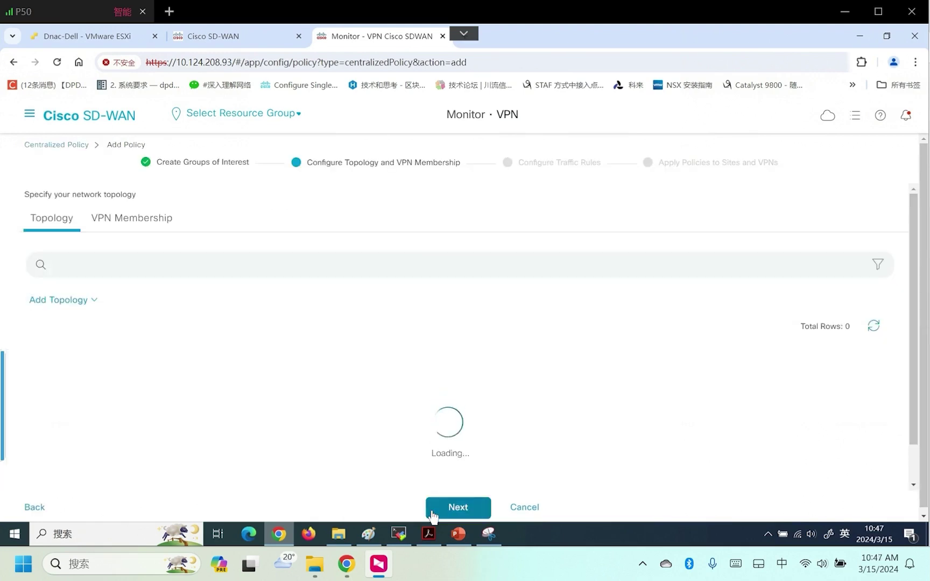
click(460, 512)
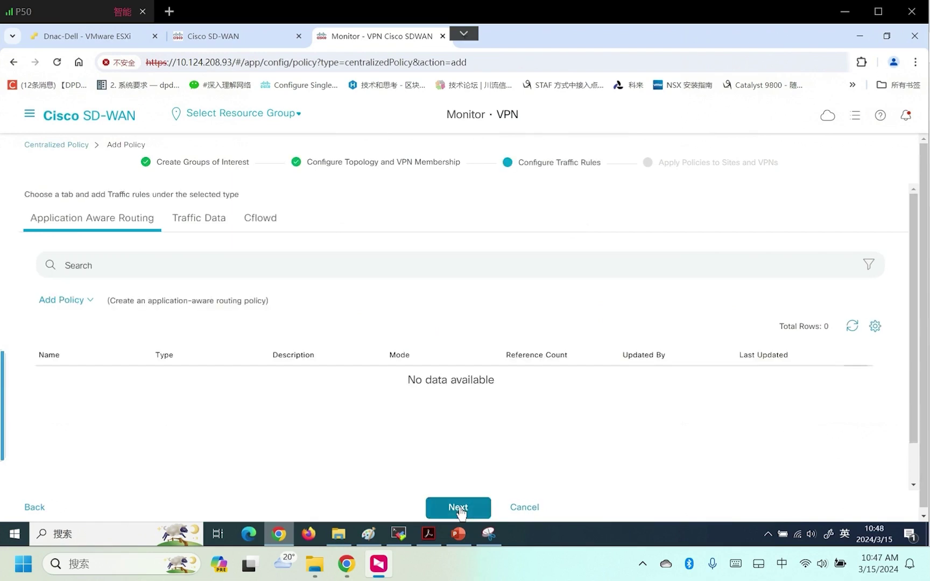
click(460, 512)
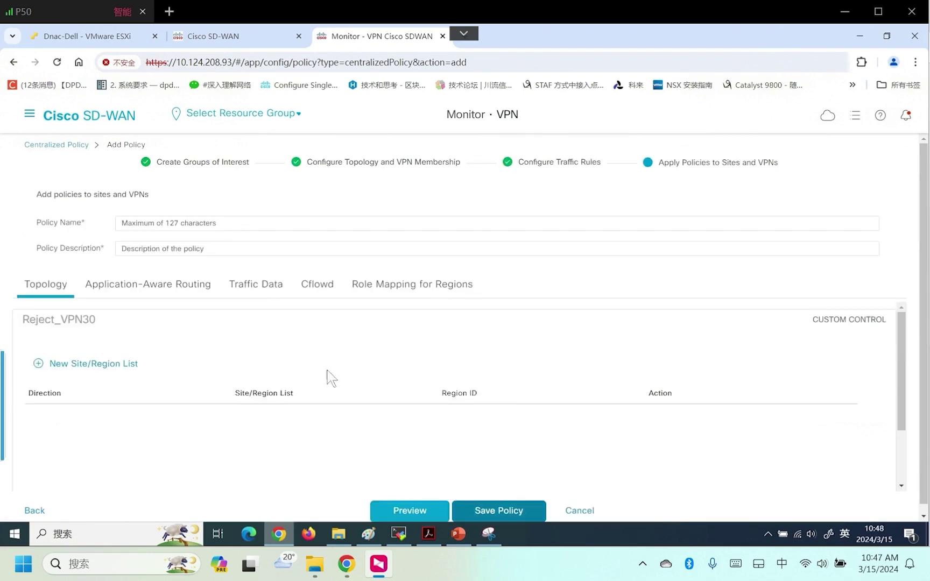
click(251, 223)
Name and describe the centralized policy Reject_VPN30
key(ctrl+v)
click(233, 243)
key(ctrl+v)
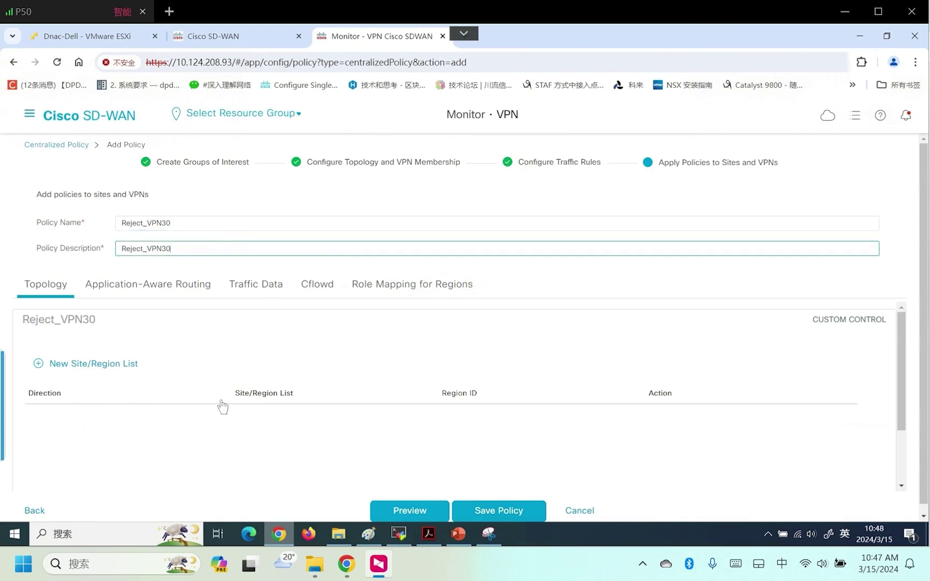
scroll(225, 408, down, 1)
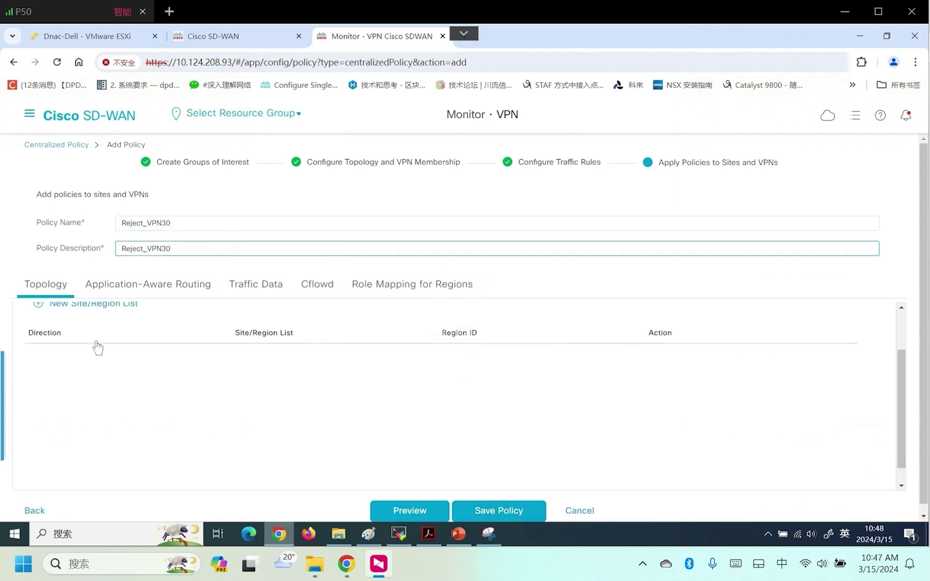
scroll(91, 344, up, 1)
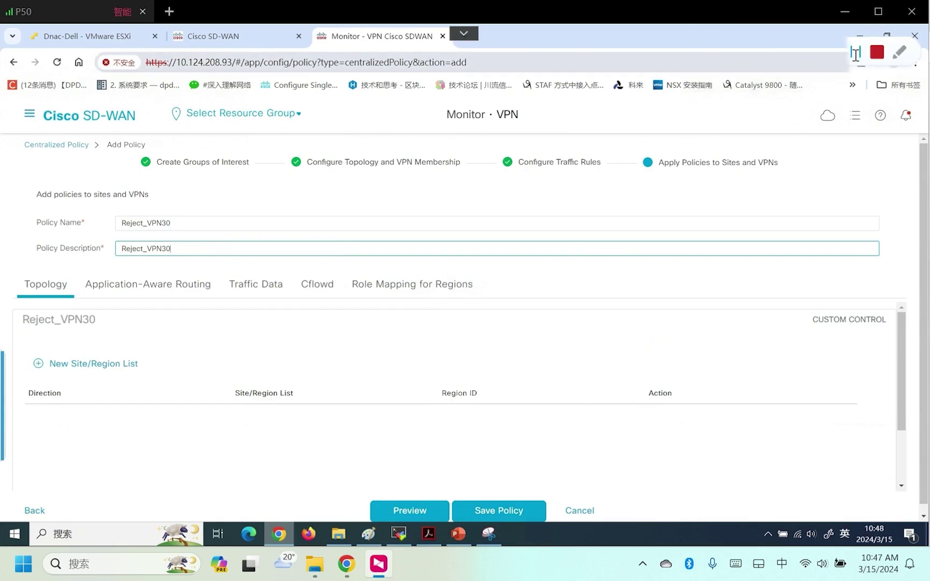
Apply Reject_VPN30 to the BR inbound site list and save the centralized policy
click(86, 363)
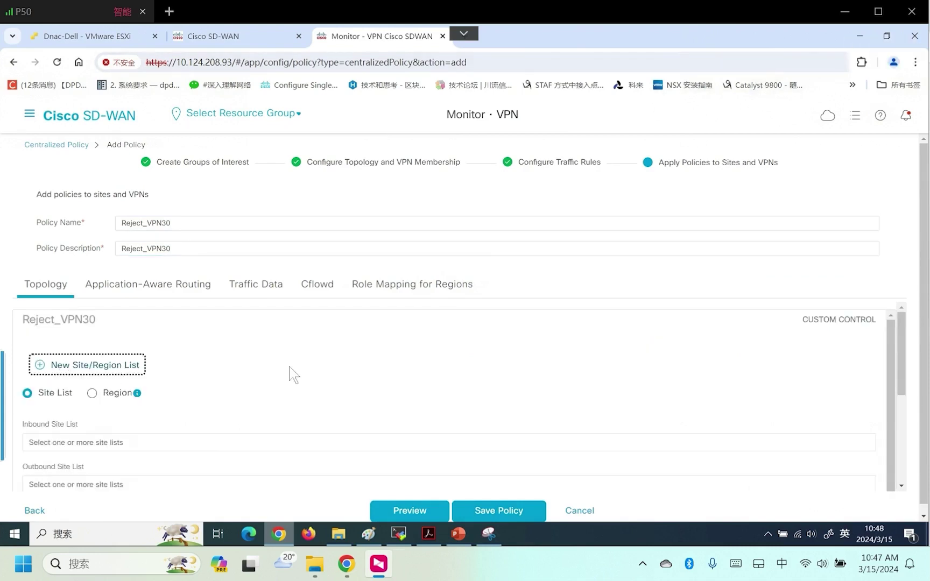
click(112, 429)
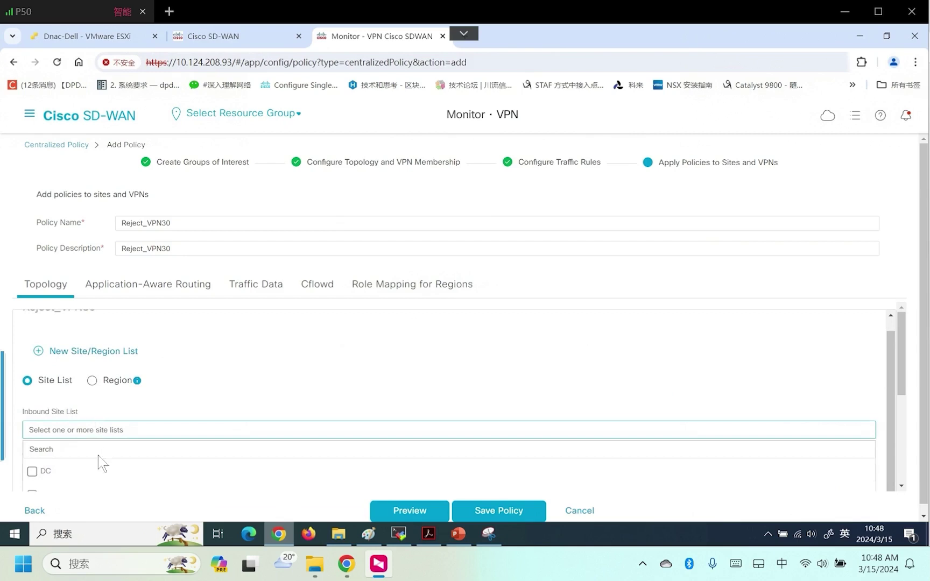
scroll(162, 468, down, 2)
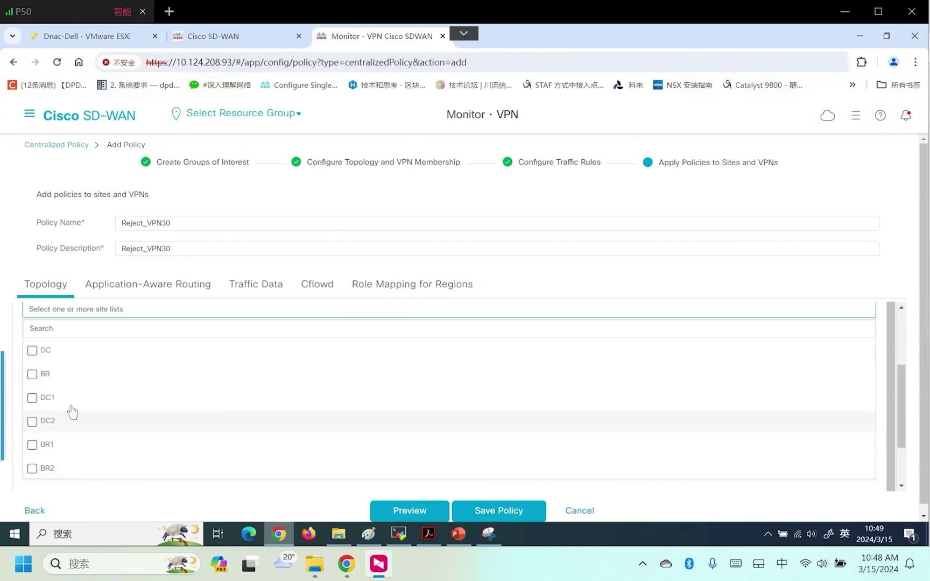
click(33, 375)
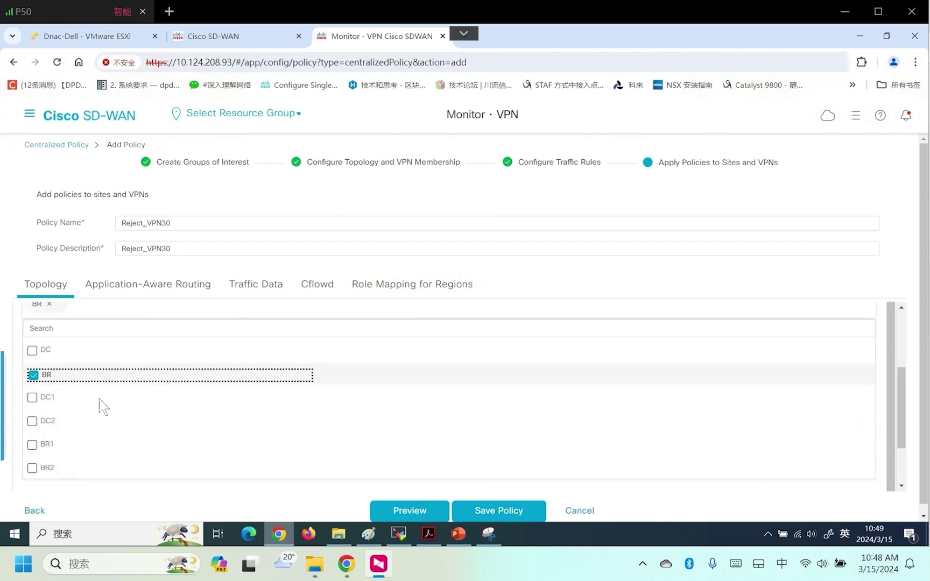
click(133, 266)
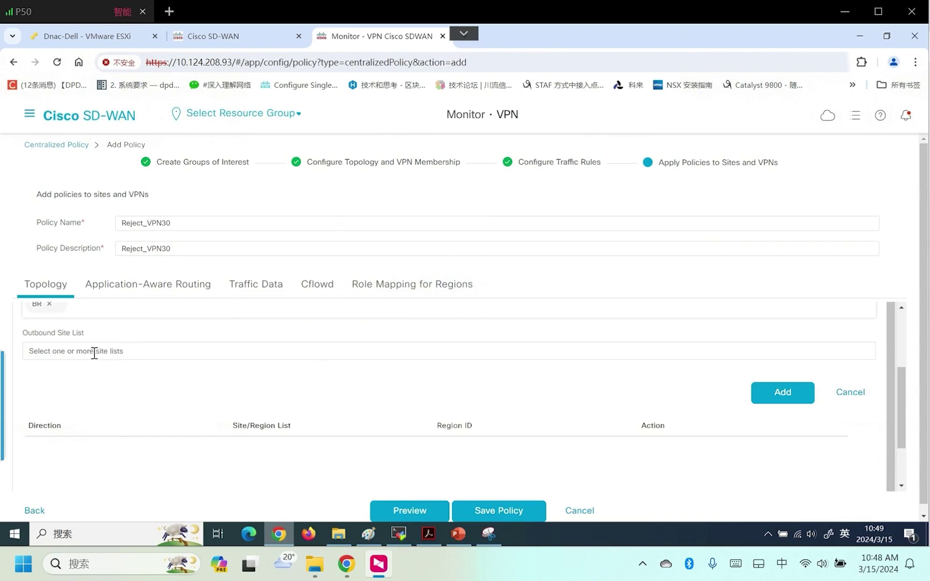
scroll(124, 376, up, 3)
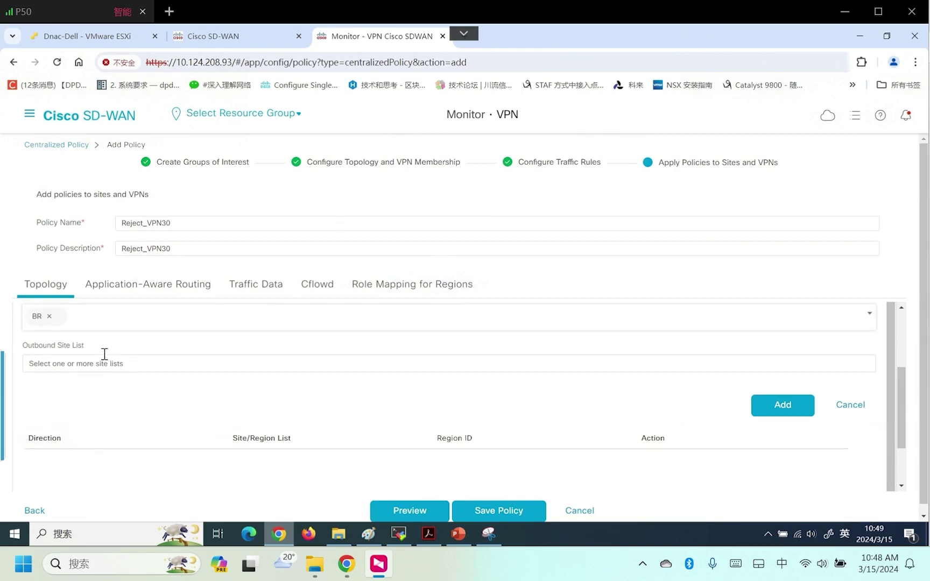
click(782, 469)
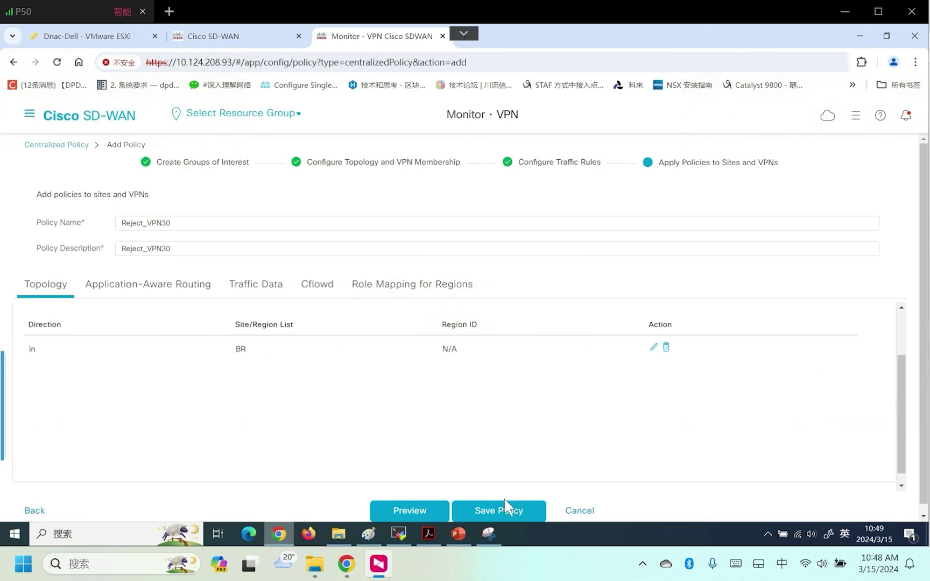
click(510, 514)
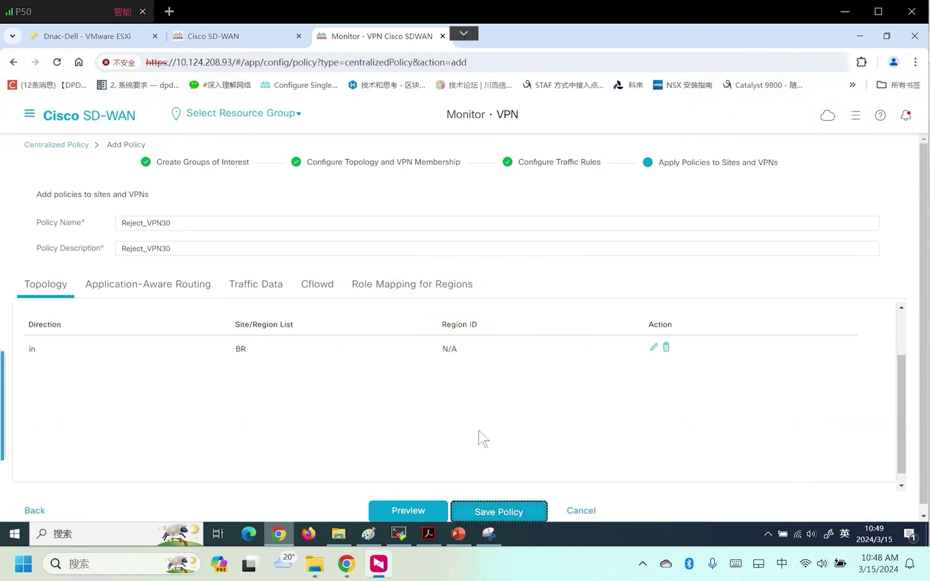
Deactivate the currently active Date_Prefer policy on the vSmart controller
scroll(474, 406, down, 2)
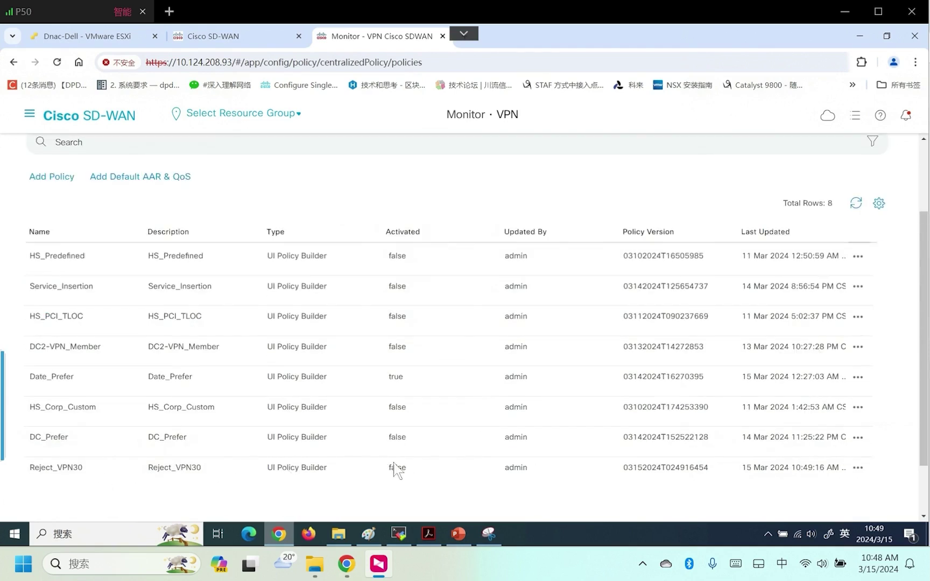
click(858, 377)
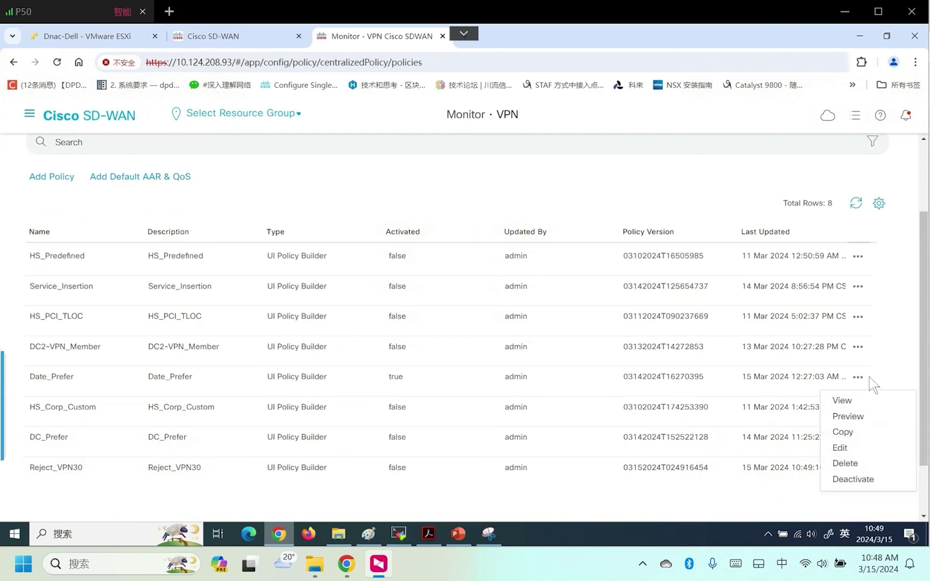
click(510, 359)
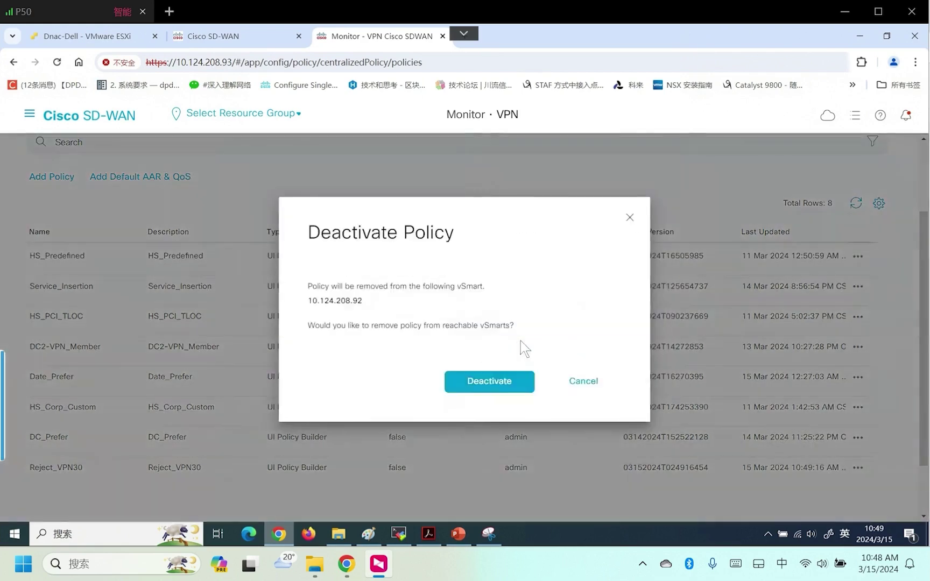
click(502, 385)
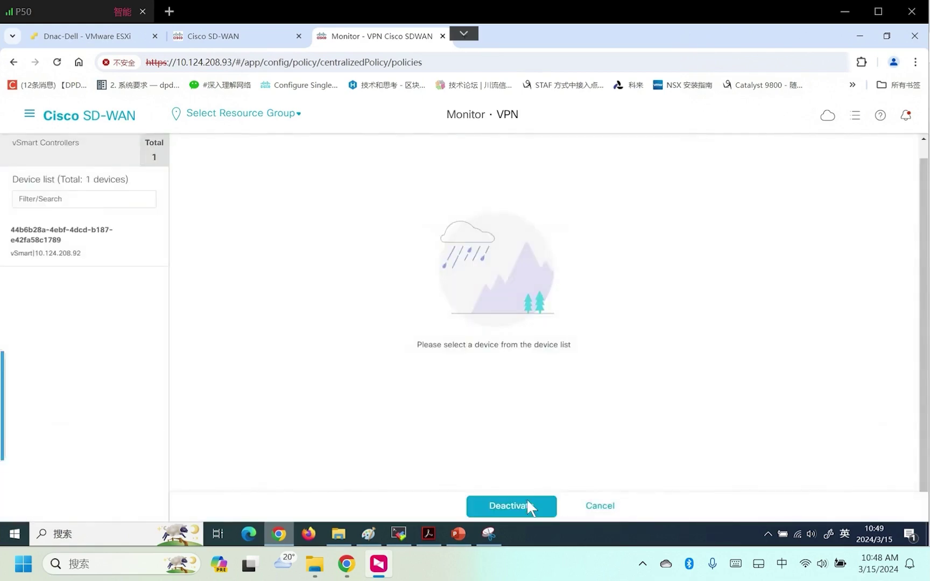
click(526, 505)
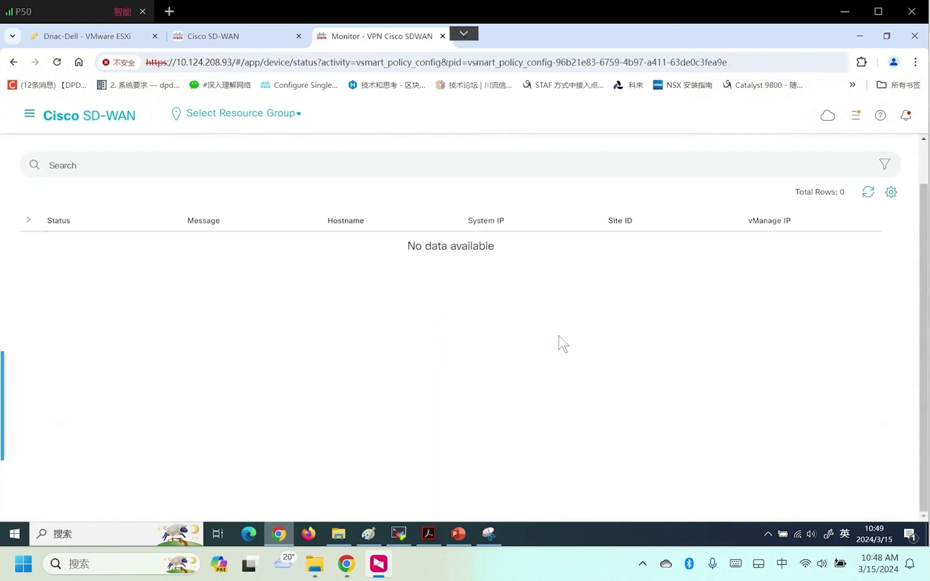
Refresh the push status until it shows Success, 'Done Removing policy to vsmart'
scroll(735, 299, down, 1)
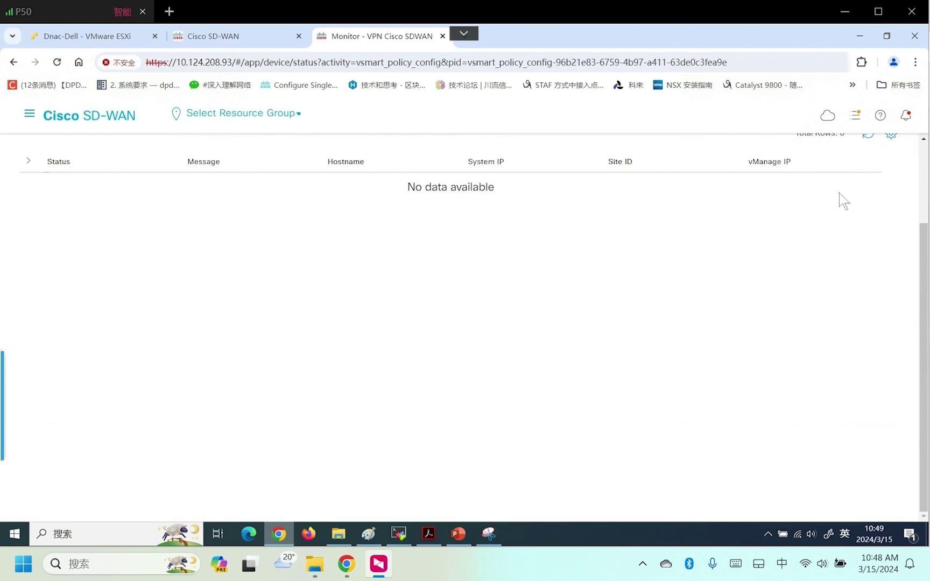
scroll(907, 199, up, 2)
click(865, 243)
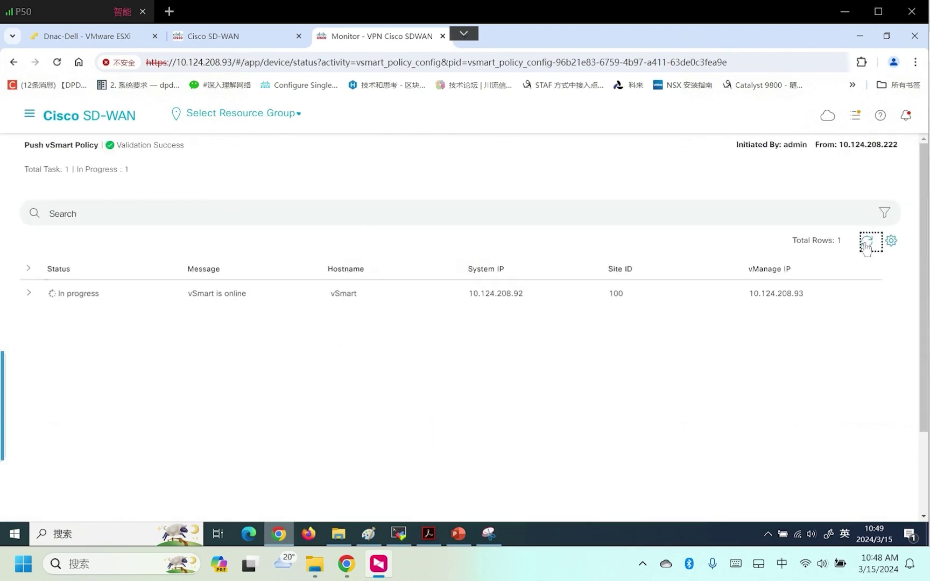
click(865, 244)
click(865, 243)
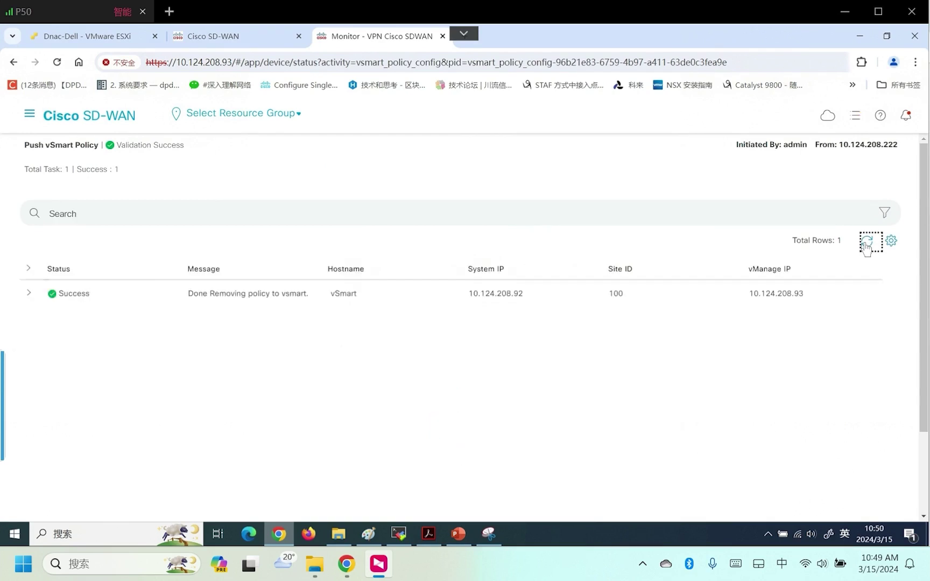
From Configuration > Policies, start activating Reject_VPN30 on the vSmart
click(29, 114)
mouse_move(108, 198)
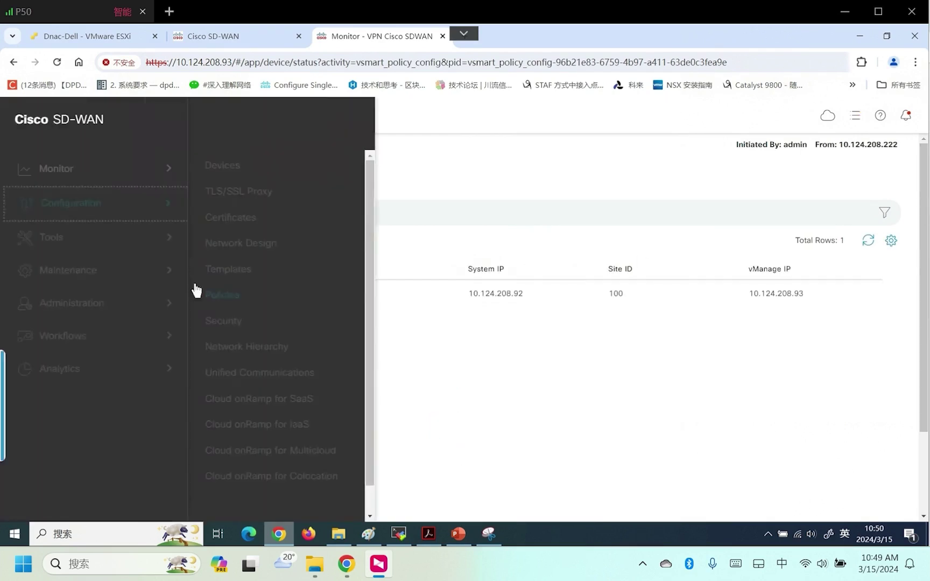
click(234, 298)
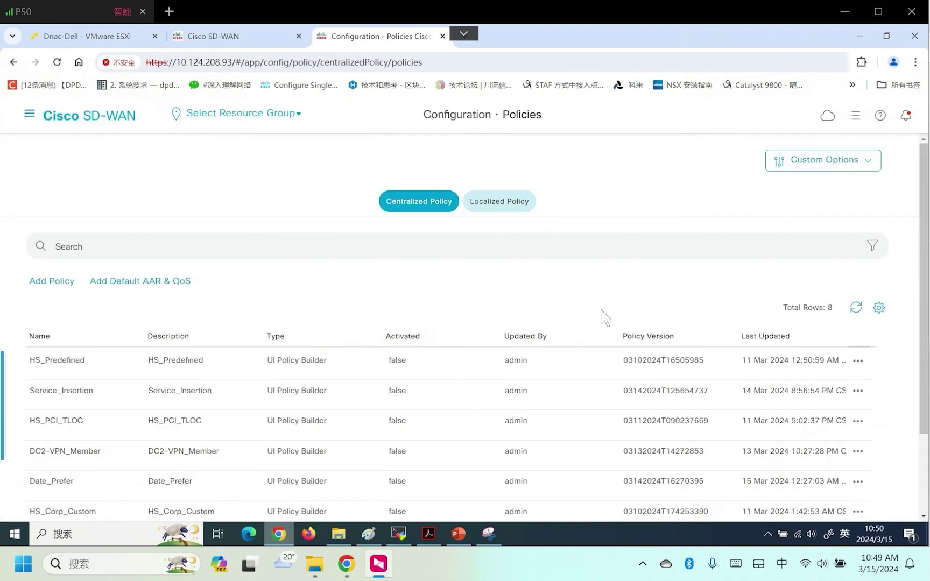
scroll(606, 323, down, 2)
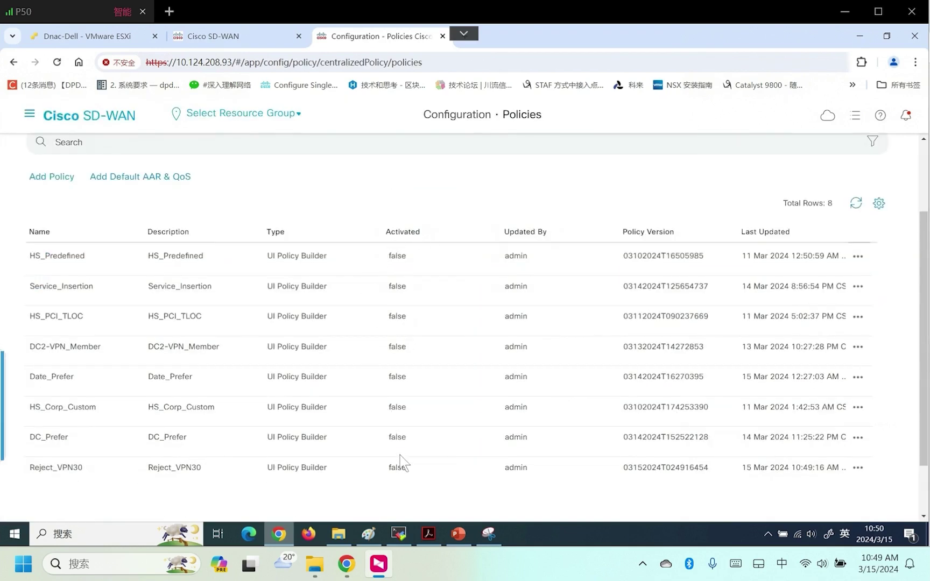
click(857, 469)
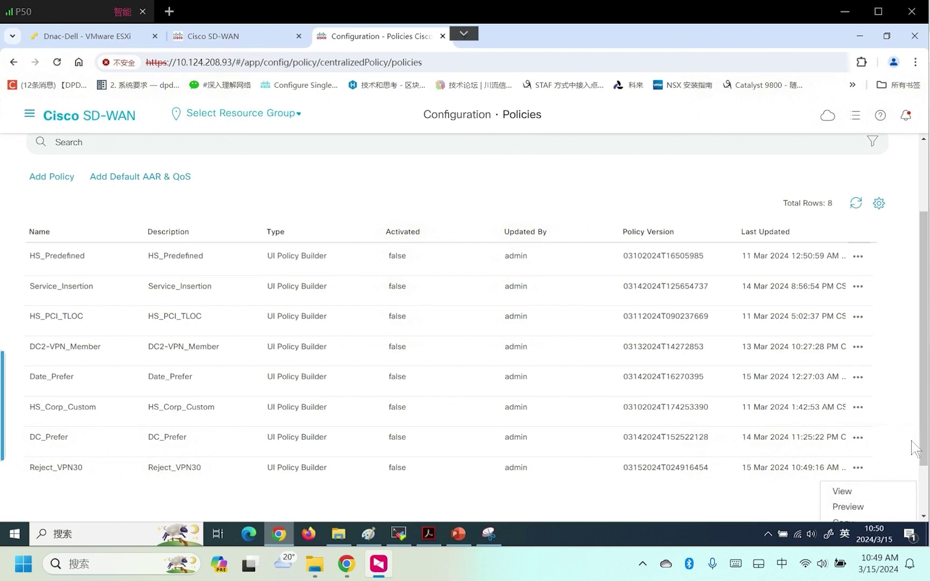
scroll(912, 443, down, 1)
click(857, 399)
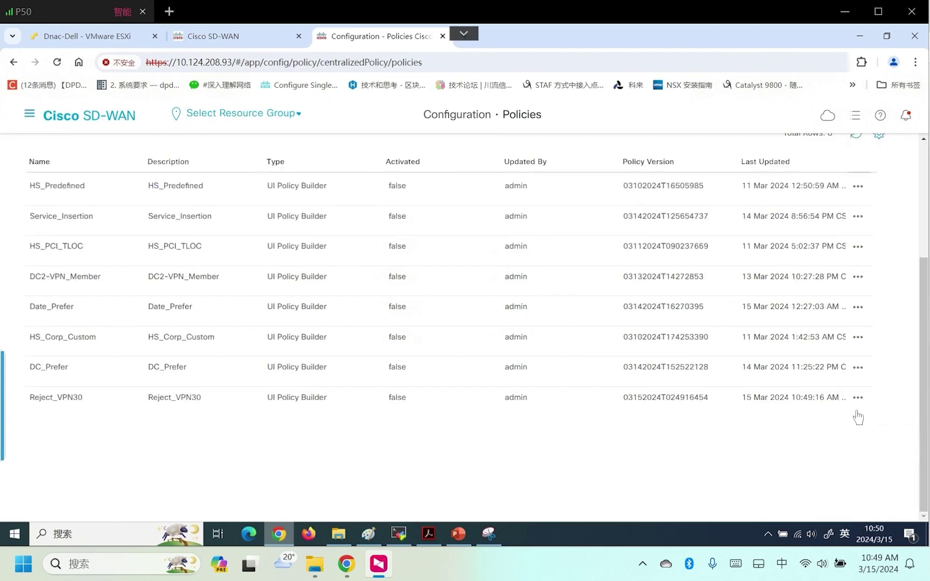
click(858, 399)
click(861, 498)
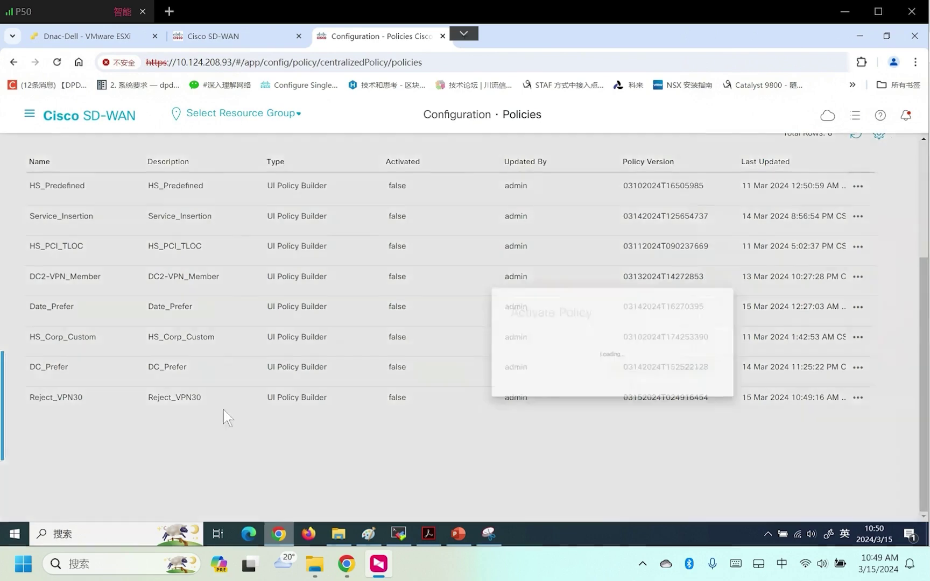
click(494, 368)
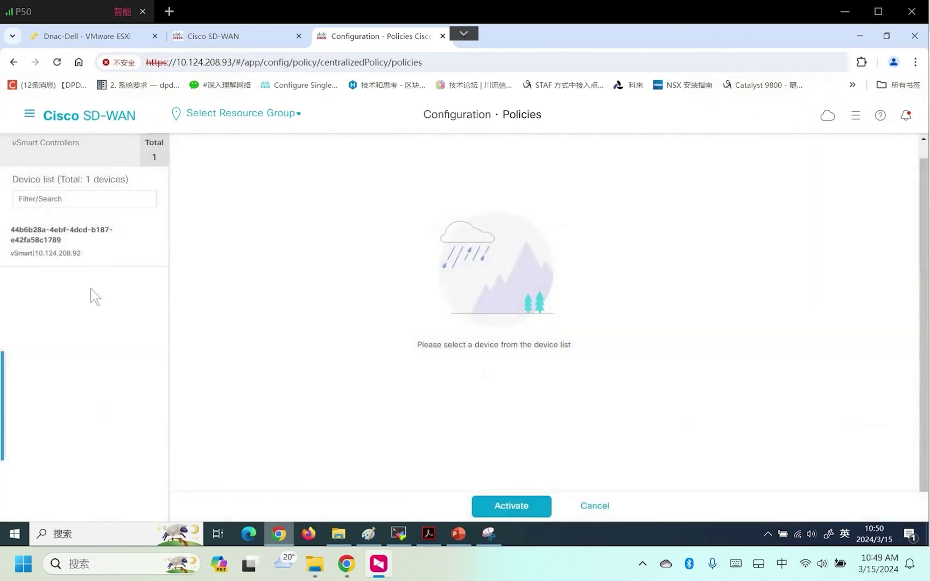
Review the Config Diff: BR site ids 110 and 120, vpn 30, inbound Reject_VPN30
click(82, 241)
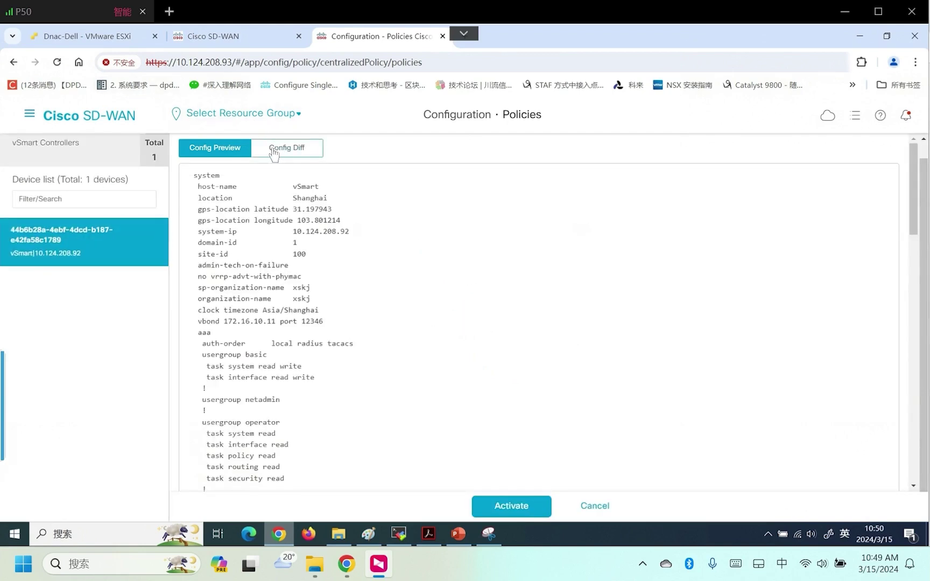
click(276, 149)
scroll(552, 268, down, 20)
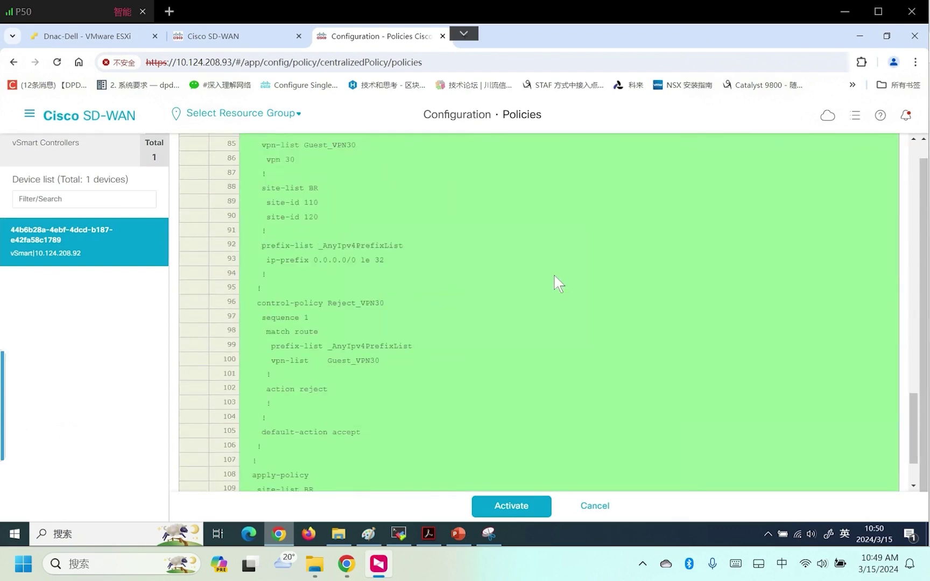
scroll(554, 275, up, 1)
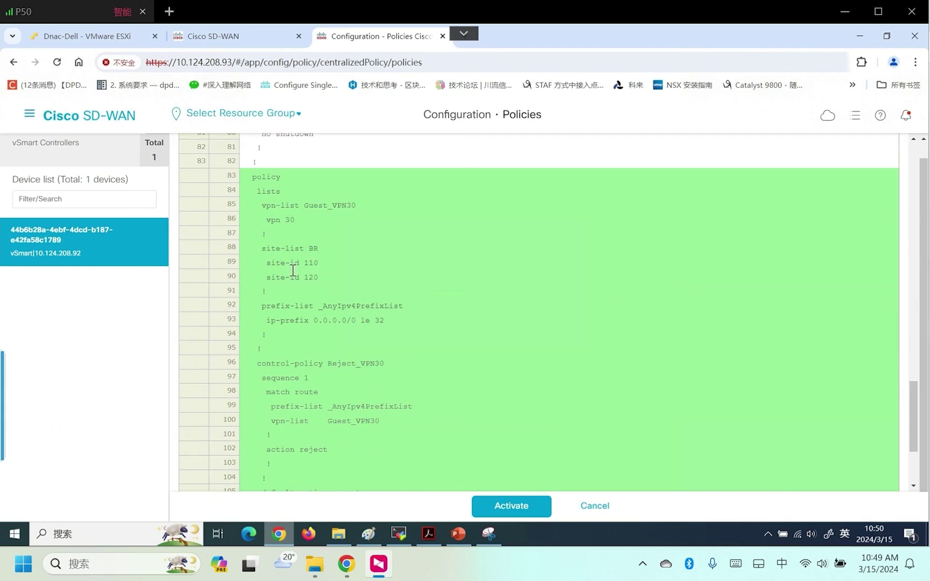
drag(314, 278, 271, 263)
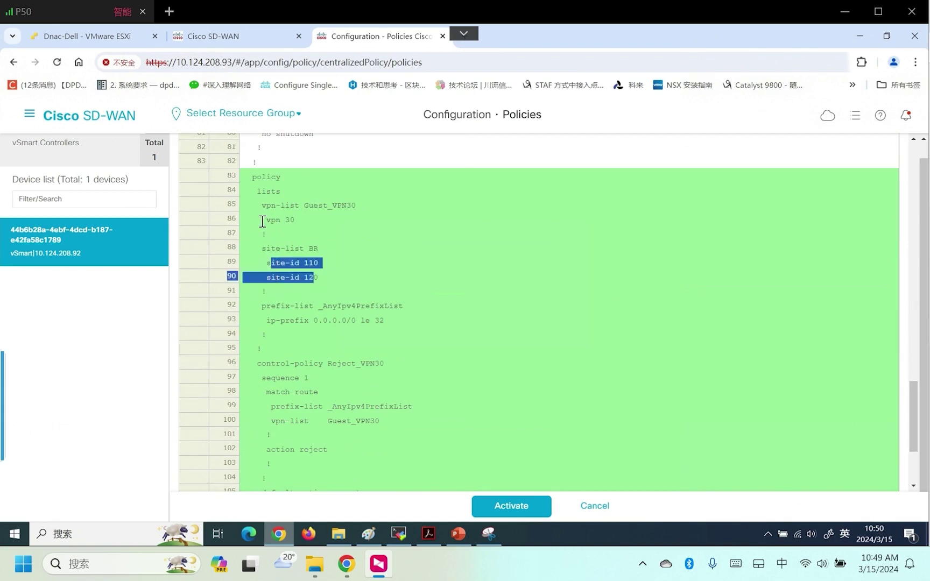
drag(262, 221, 300, 221)
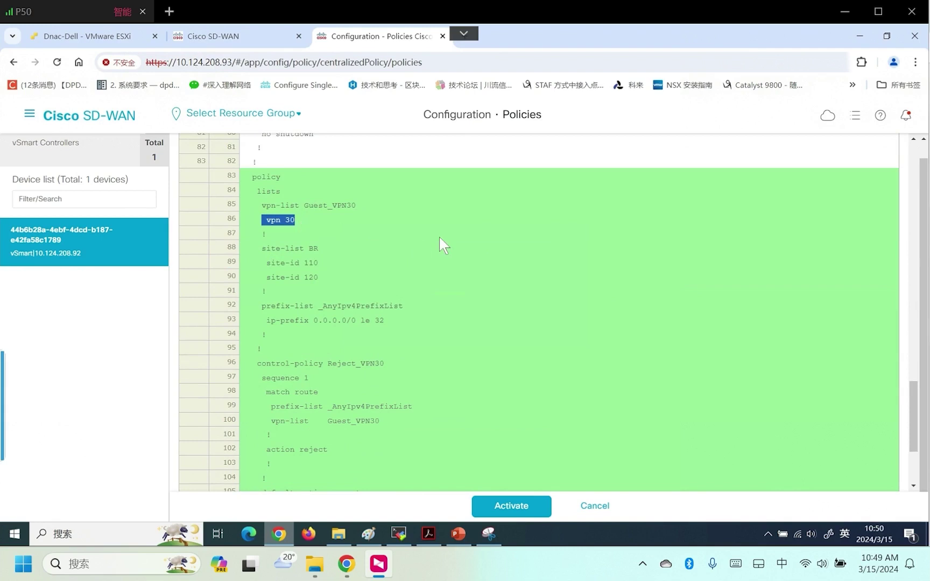
scroll(439, 237, down, 3)
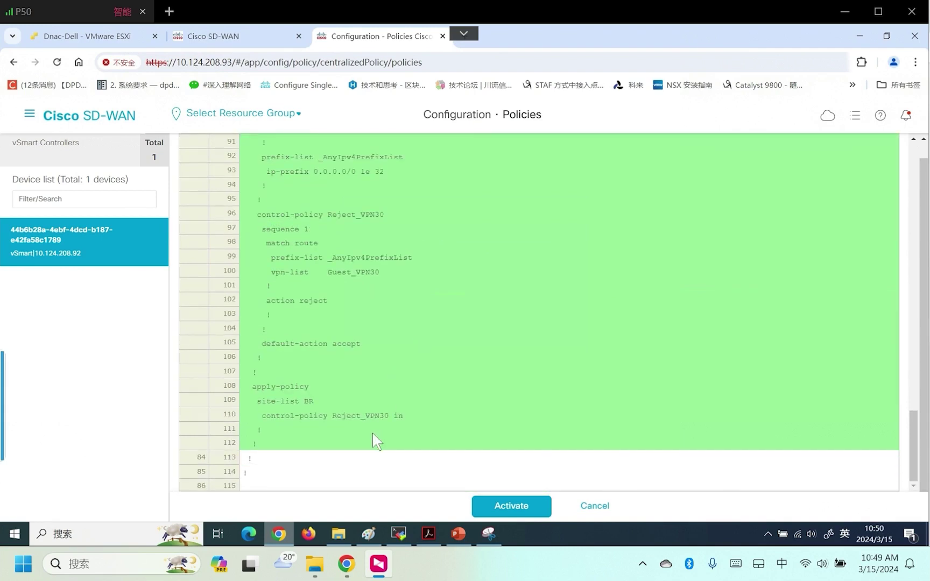
drag(333, 416, 358, 418)
Push Reject_VPN30 to vSmart and refresh until the log shows 'Policy changes applied to vSmart'
click(515, 510)
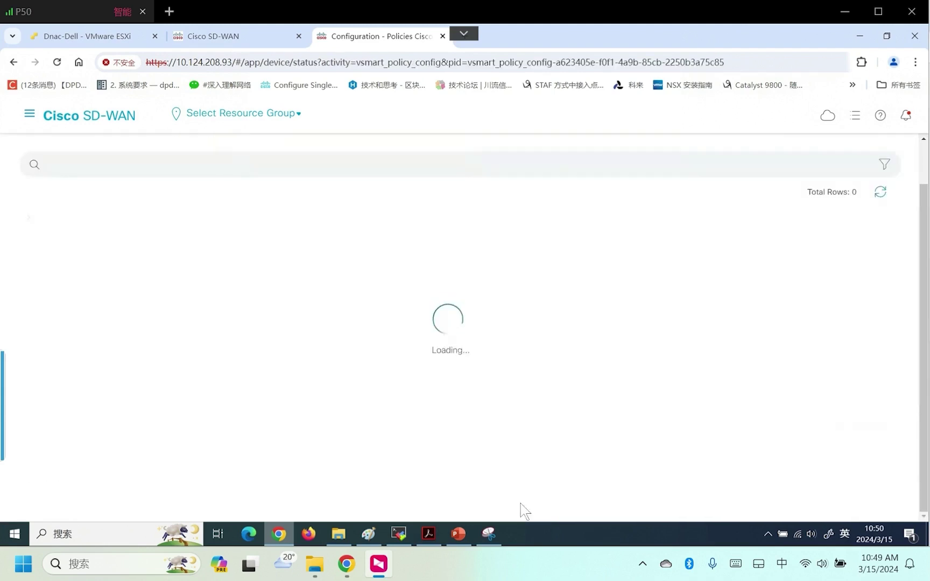
scroll(545, 474, down, 1)
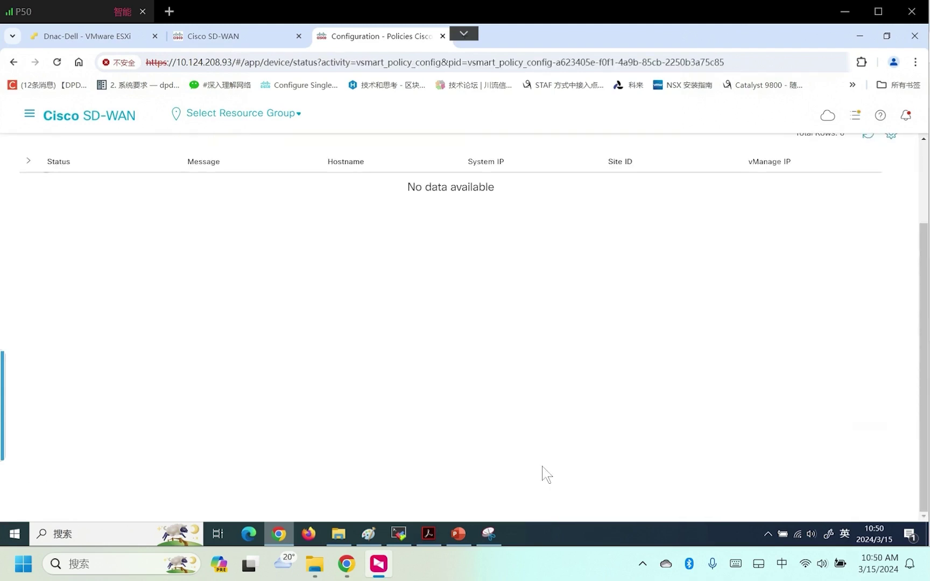
scroll(849, 238, up, 1)
click(866, 194)
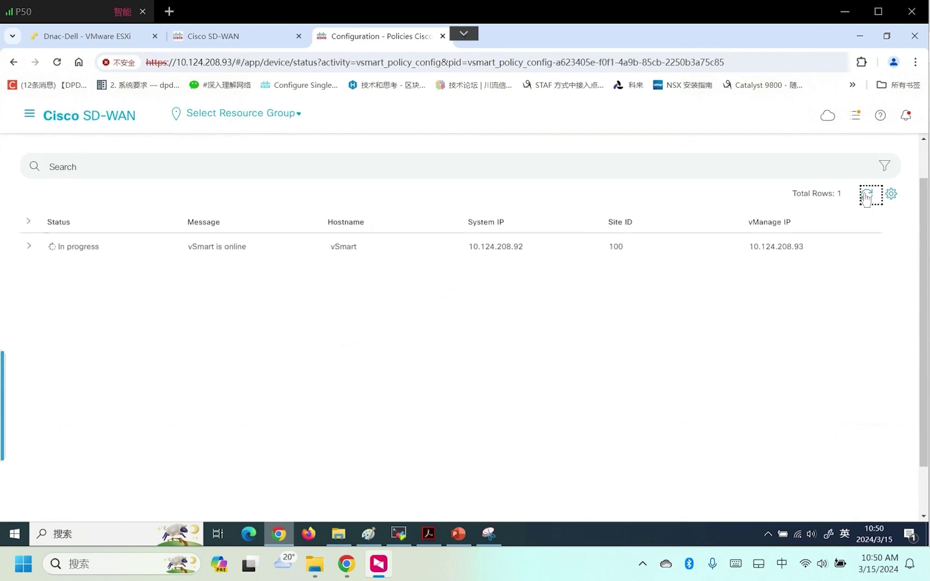
click(29, 247)
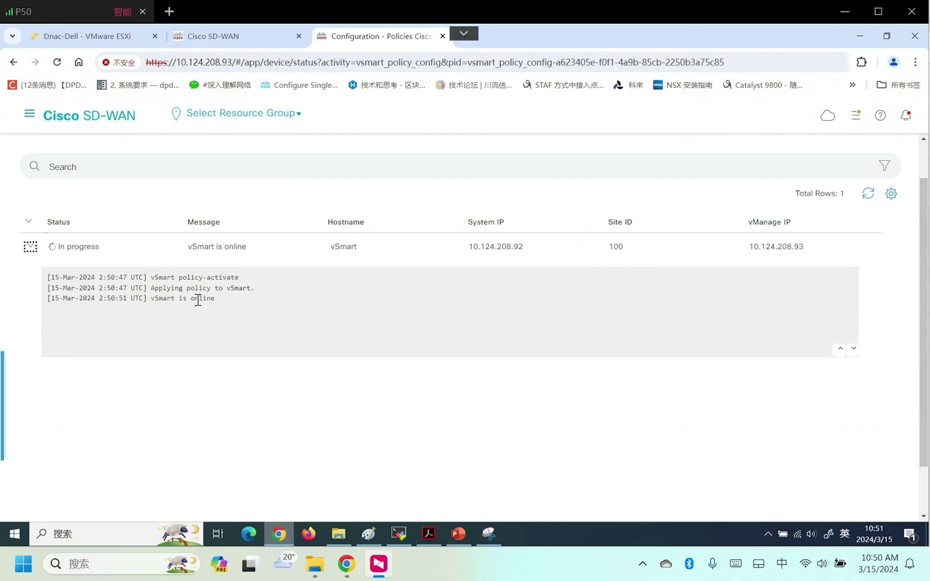
drag(153, 300, 218, 300)
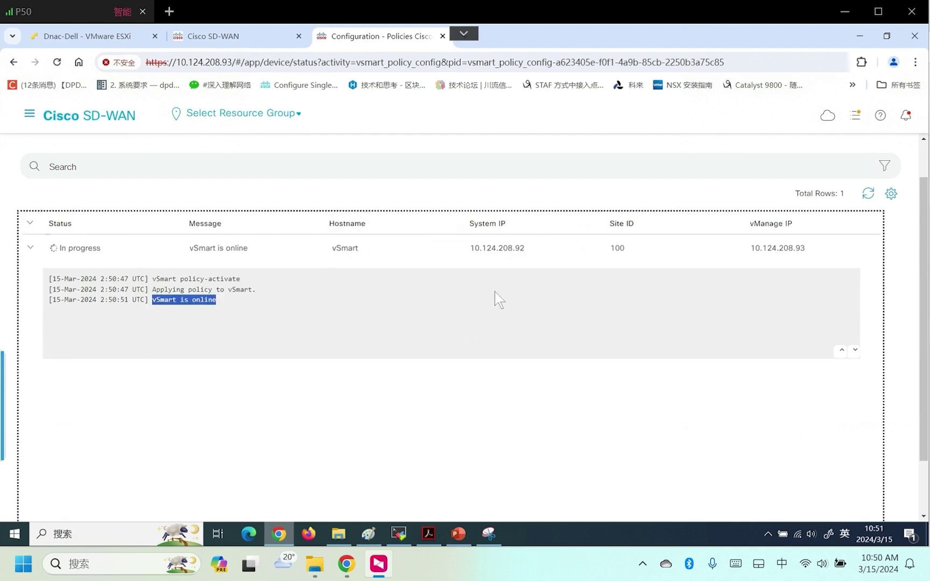
click(867, 194)
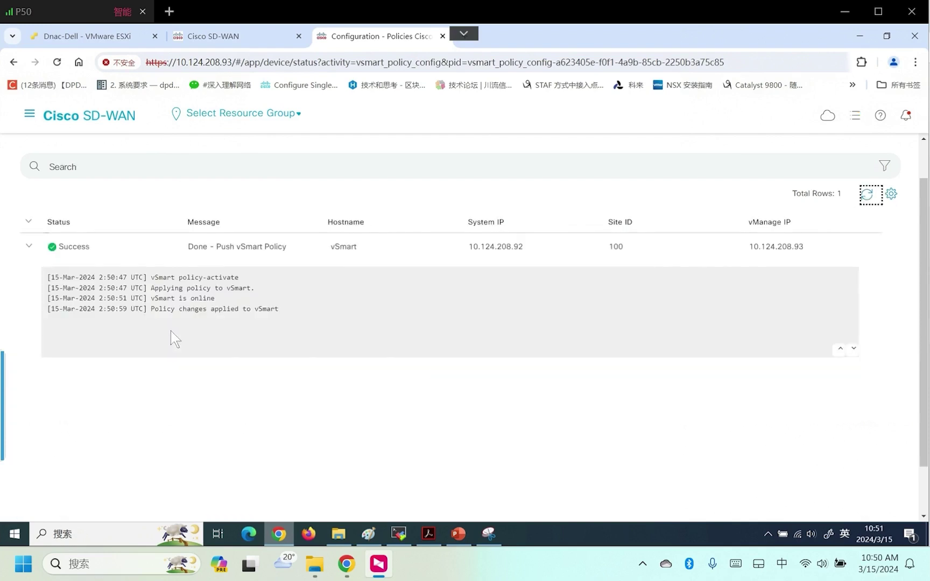
drag(157, 312, 285, 312)
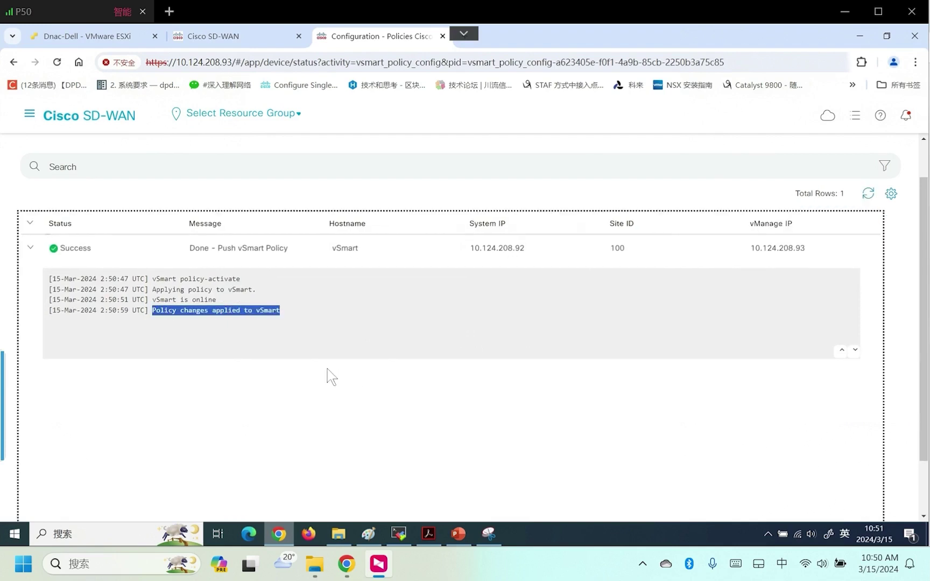
Rerun 'show ip rout vrf 30' on cEdge5-BR2, confirm 192.168.21.0/24 is gone, return to PowerPoint
click(396, 532)
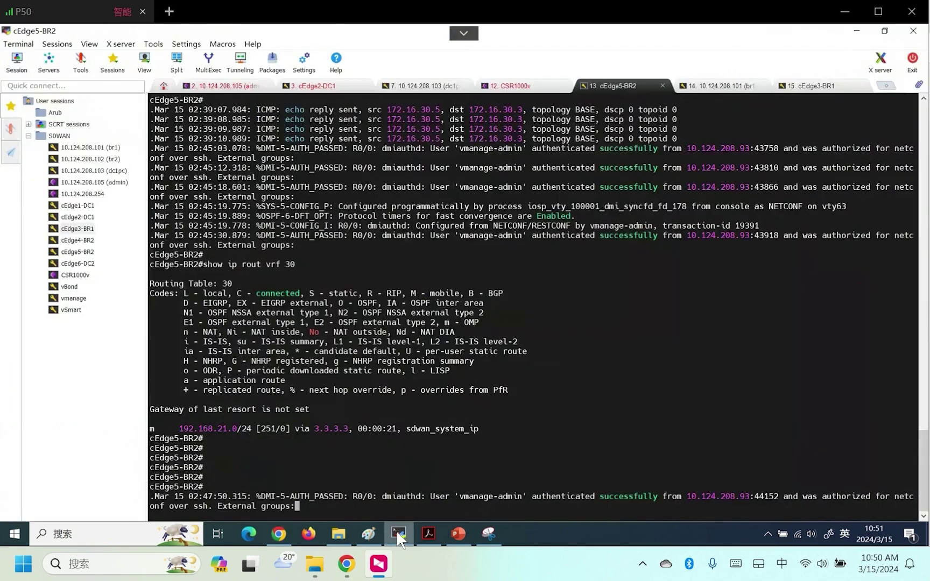
key(Return)
key(Return)
key(Return)
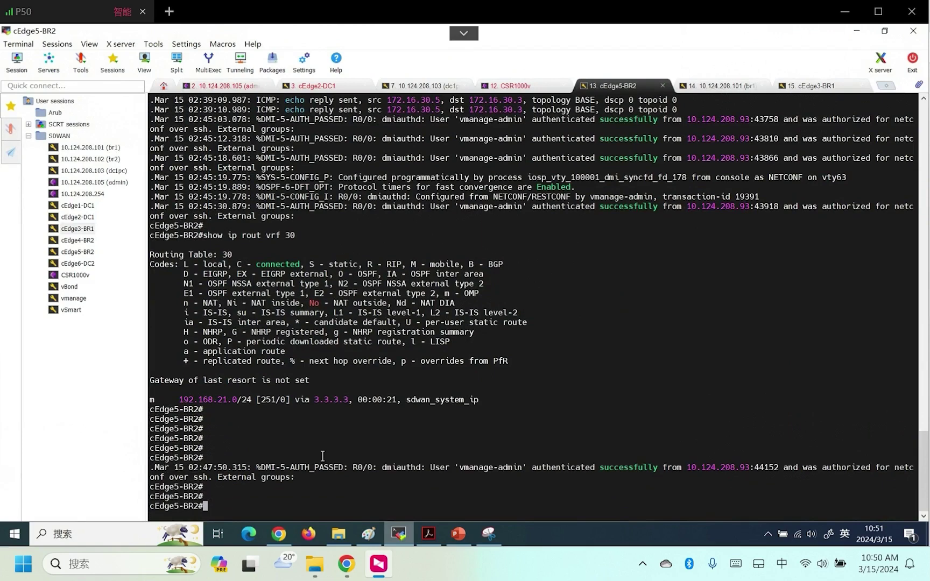
key(Up)
key(Return)
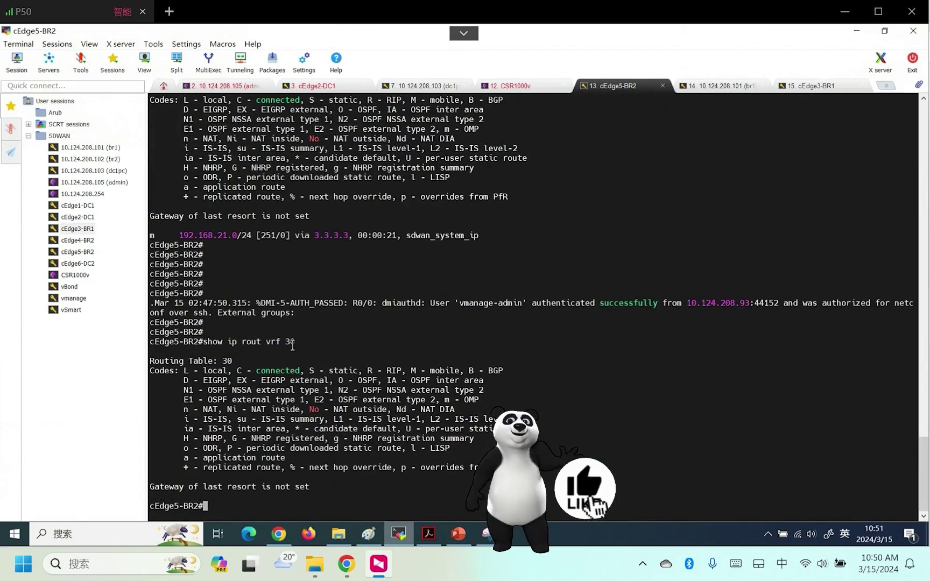
drag(173, 235, 227, 235)
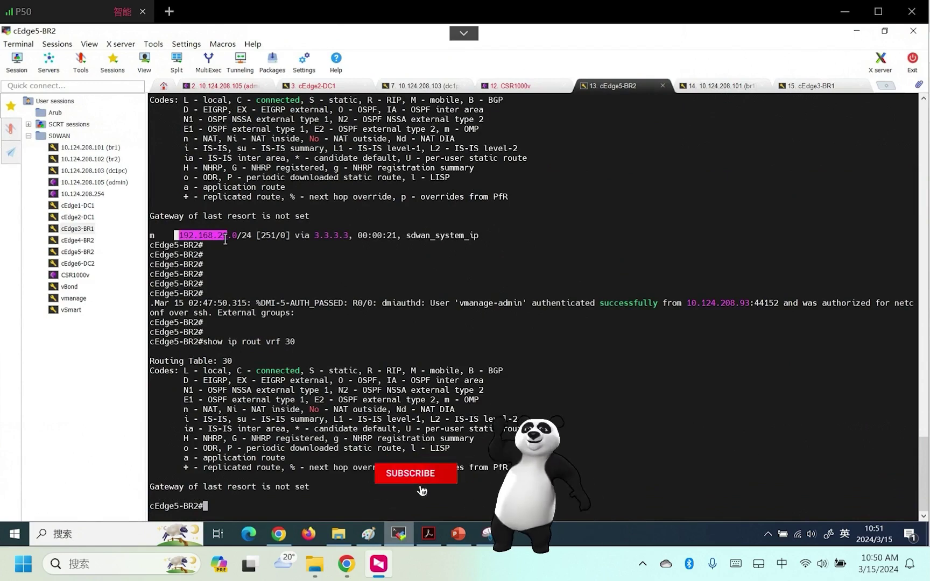
click(466, 540)
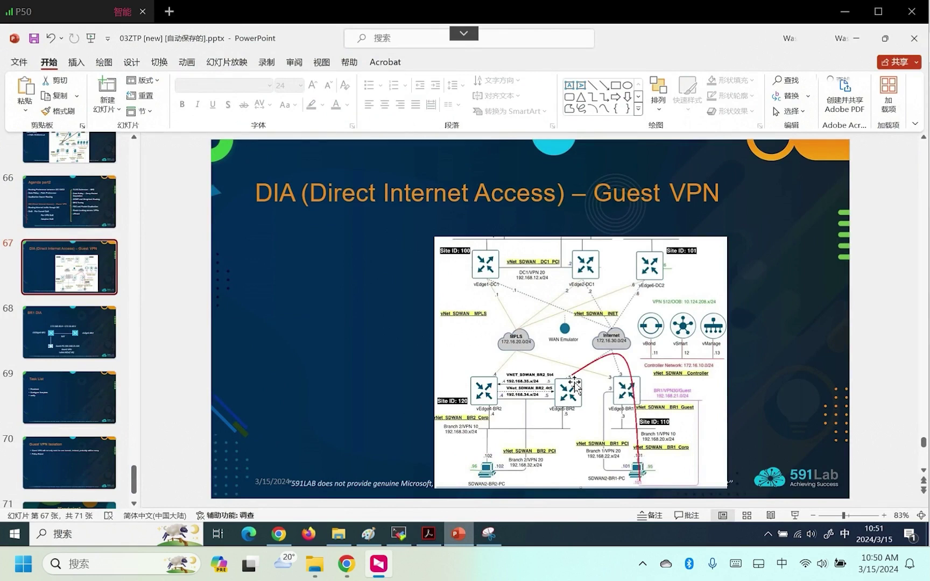
Step through slides 69 and 70 (Task List, Guest VPN Isolation), then return to slide 66, Agenda part2
click(45, 386)
click(50, 438)
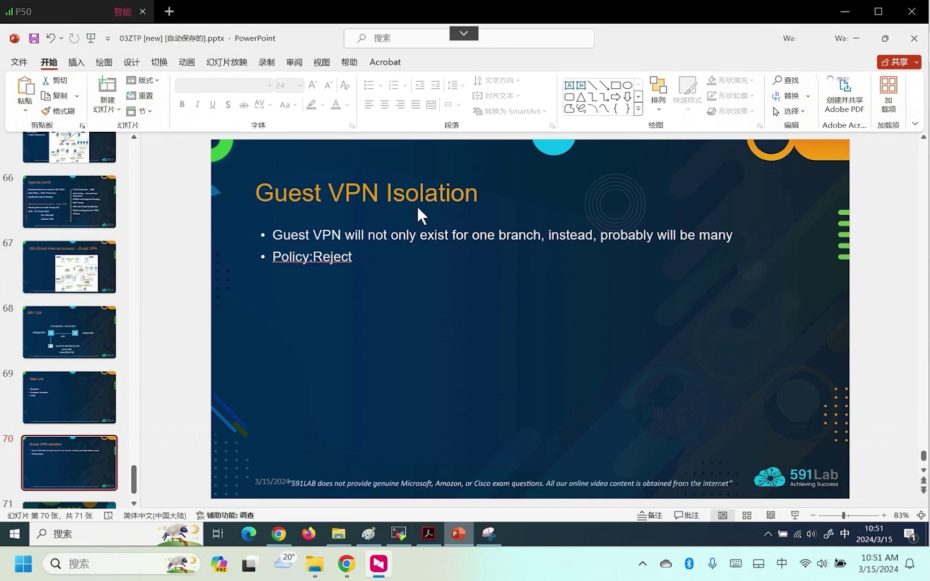
click(53, 210)
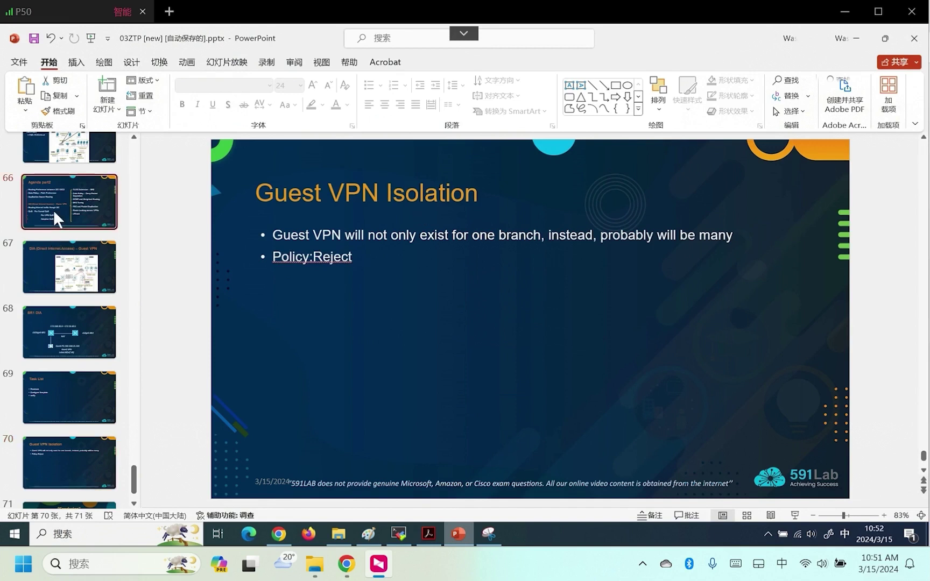